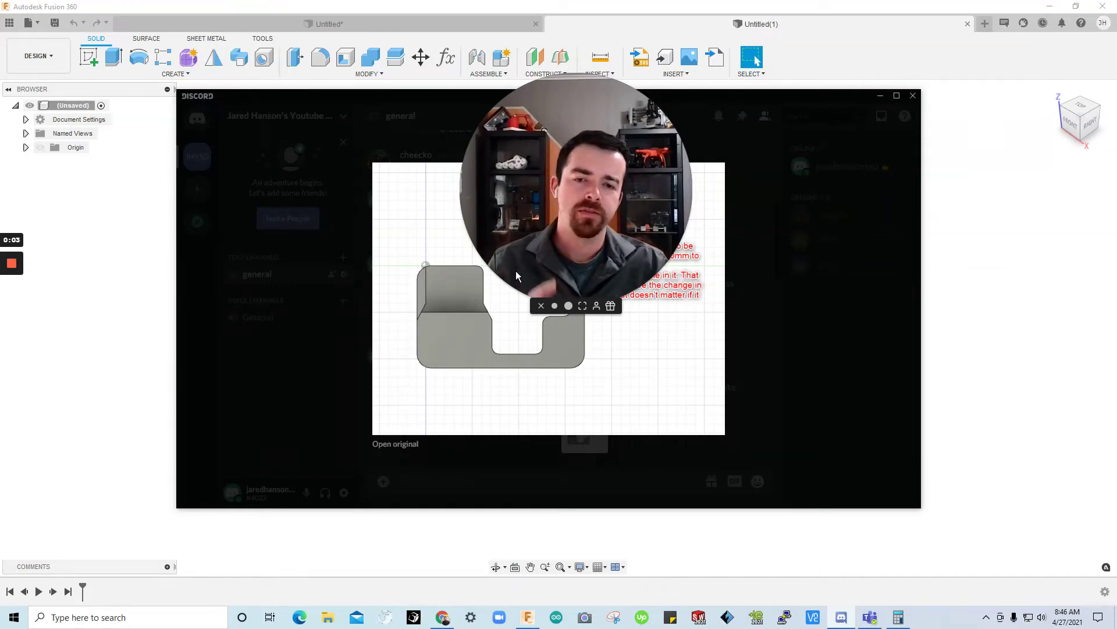
Step: Close the enlarged annotated sketch image and scroll #general down to the latest messages
mouse_move(516, 271)
mouse_down()
mouse_move(532, 250)
mouse_move(728, 234)
mouse_move(911, 185)
mouse_move(885, 164)
mouse_up()
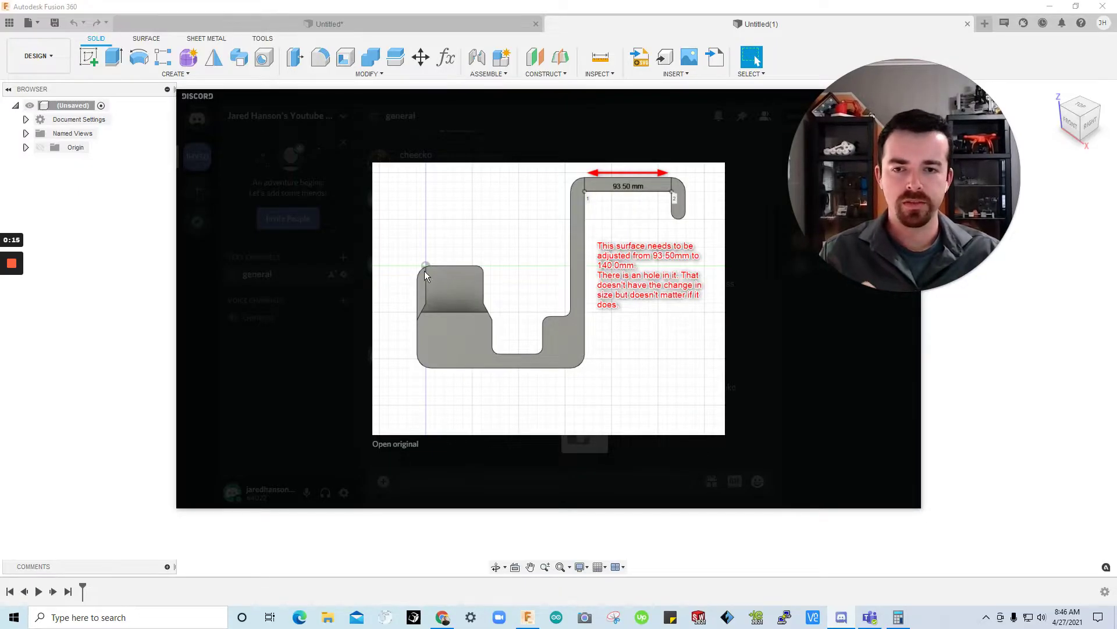
click(333, 253)
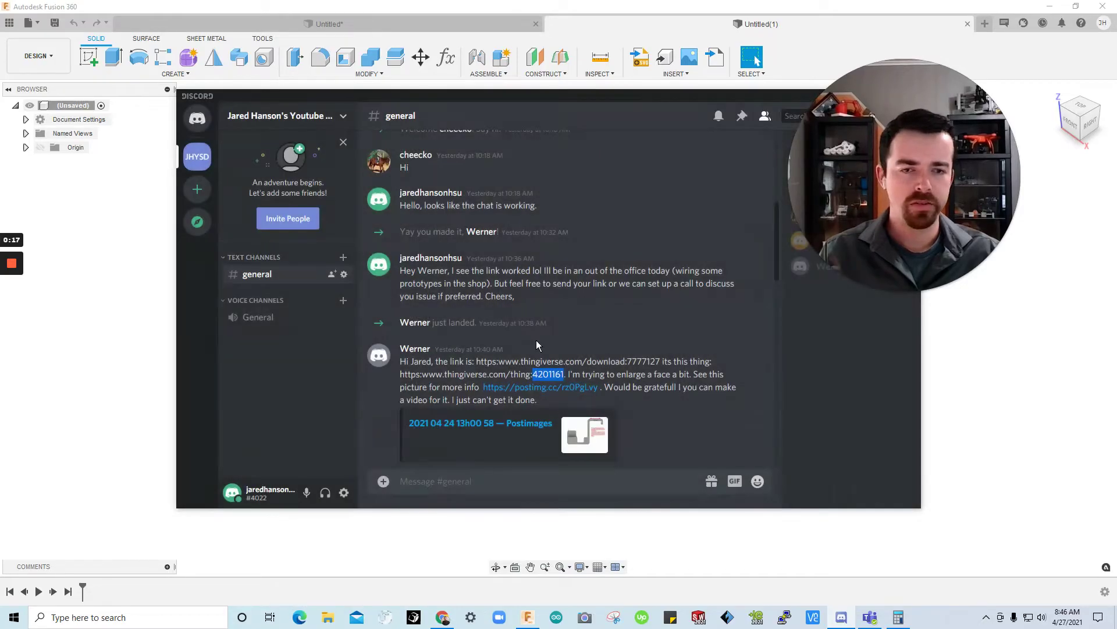
scroll(524, 323, down, 3)
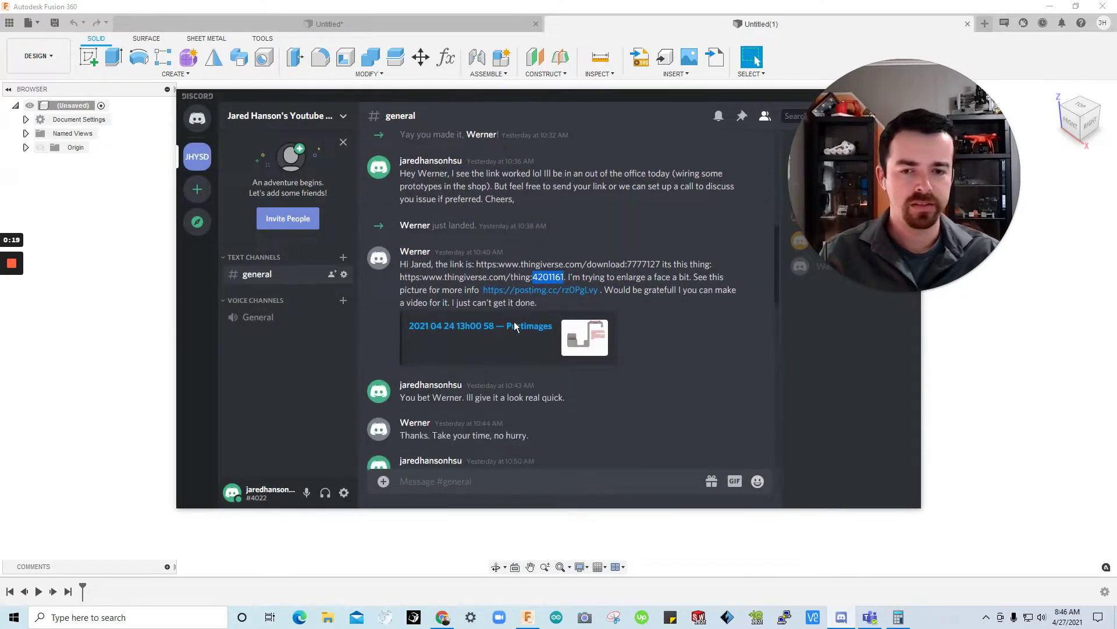
scroll(495, 311, down, 10)
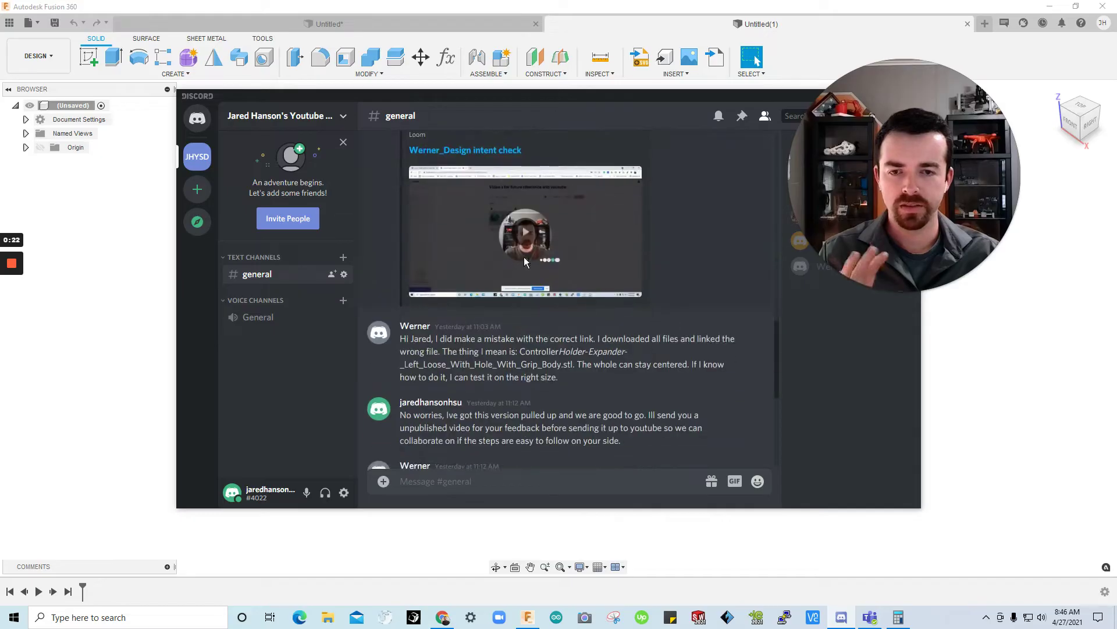
scroll(582, 251, down, 9)
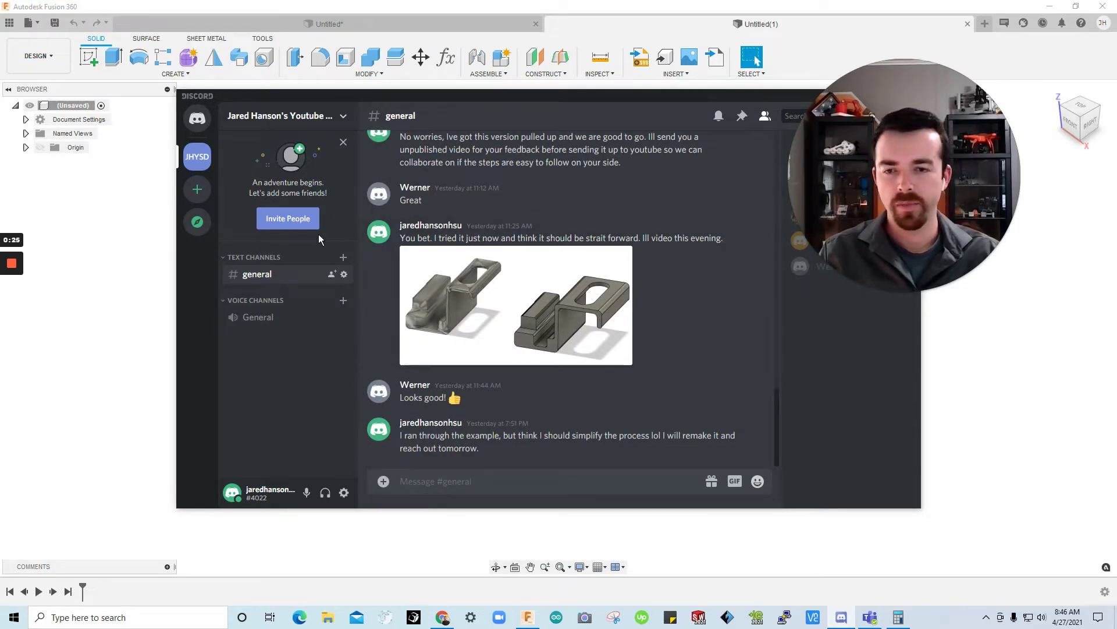
Step: Bring up the server's invite link in Invite People, then close the dialog
click(300, 220)
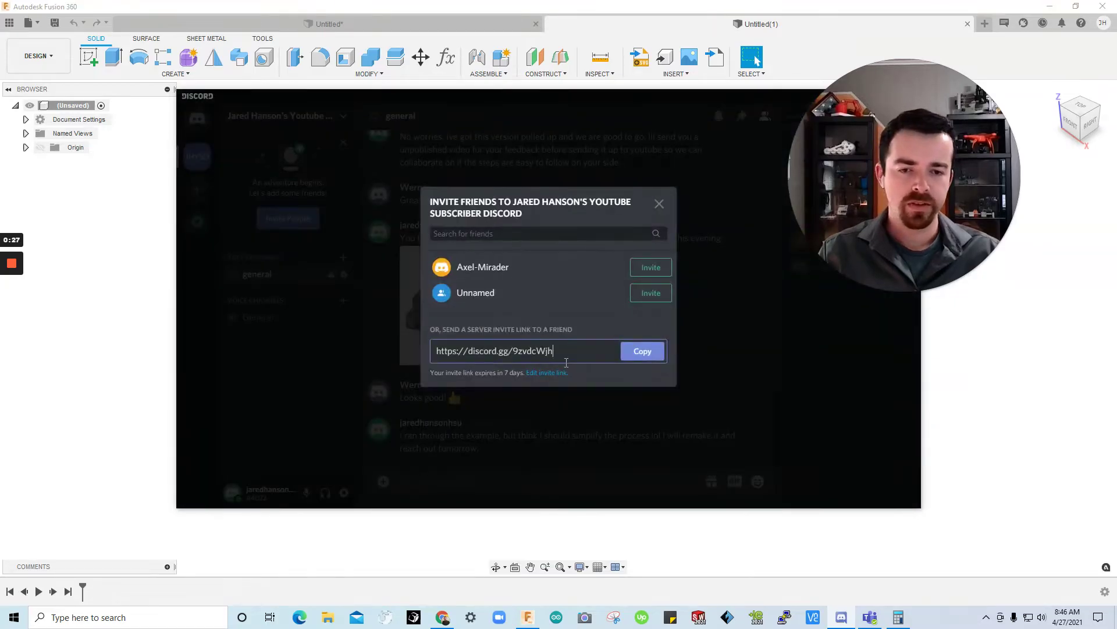
drag(566, 362, 414, 361)
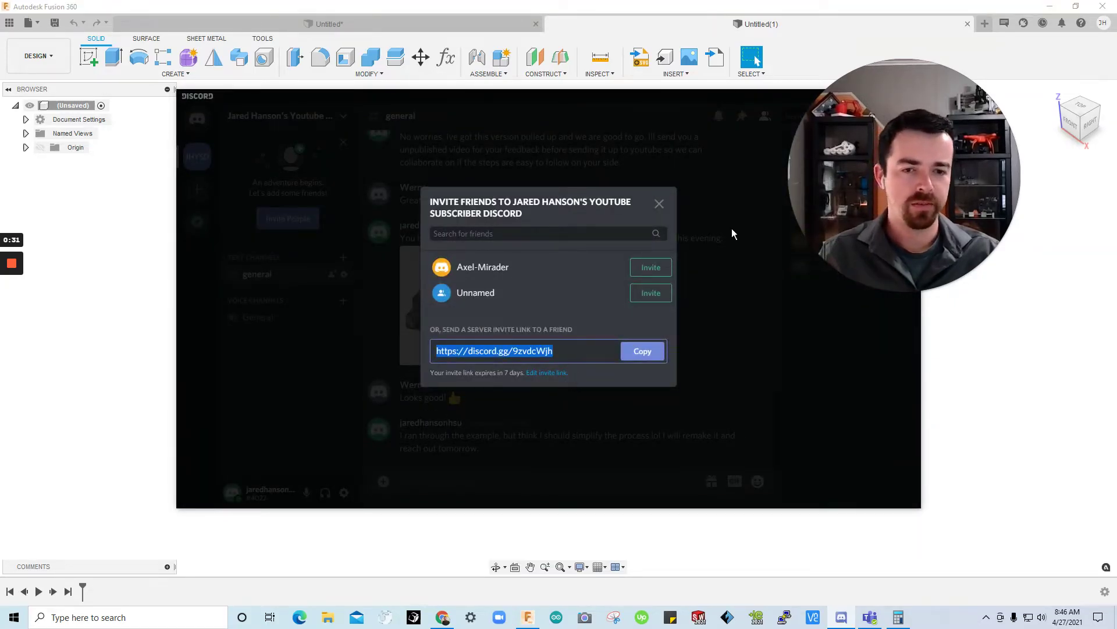
click(659, 206)
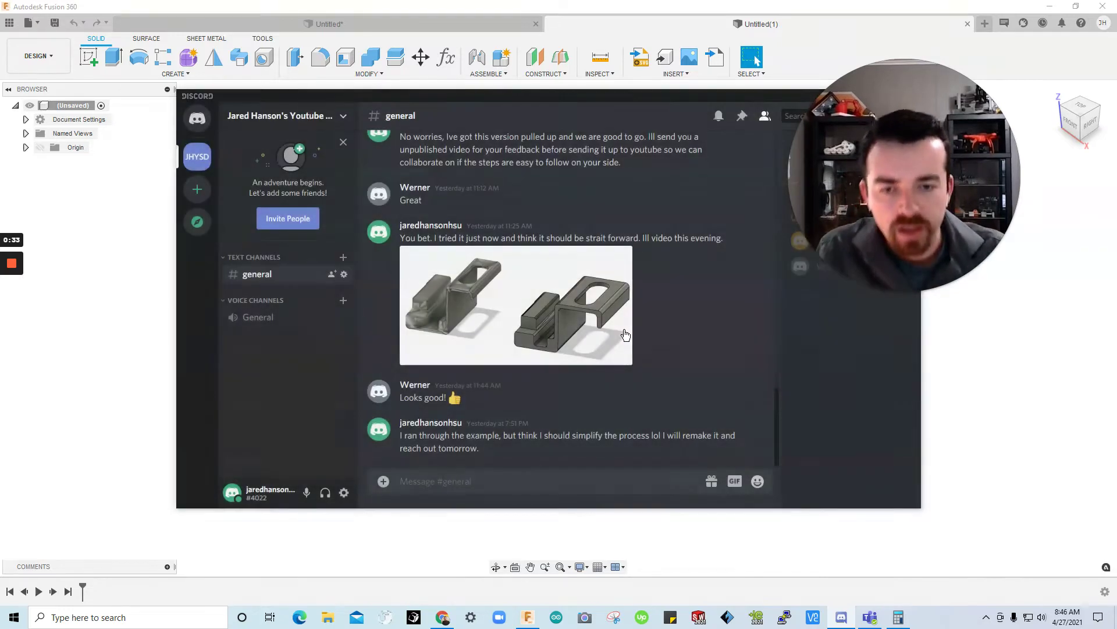
Step: View the two-holder render attachment full size, then close it
scroll(584, 298, up, 2)
scroll(584, 298, down, 2)
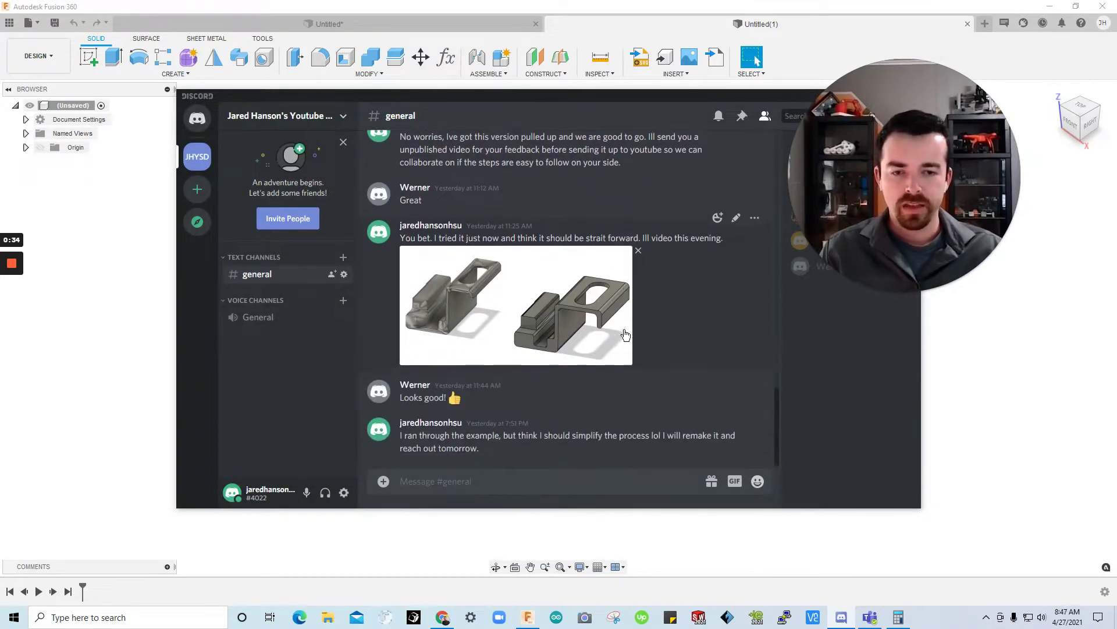
click(577, 308)
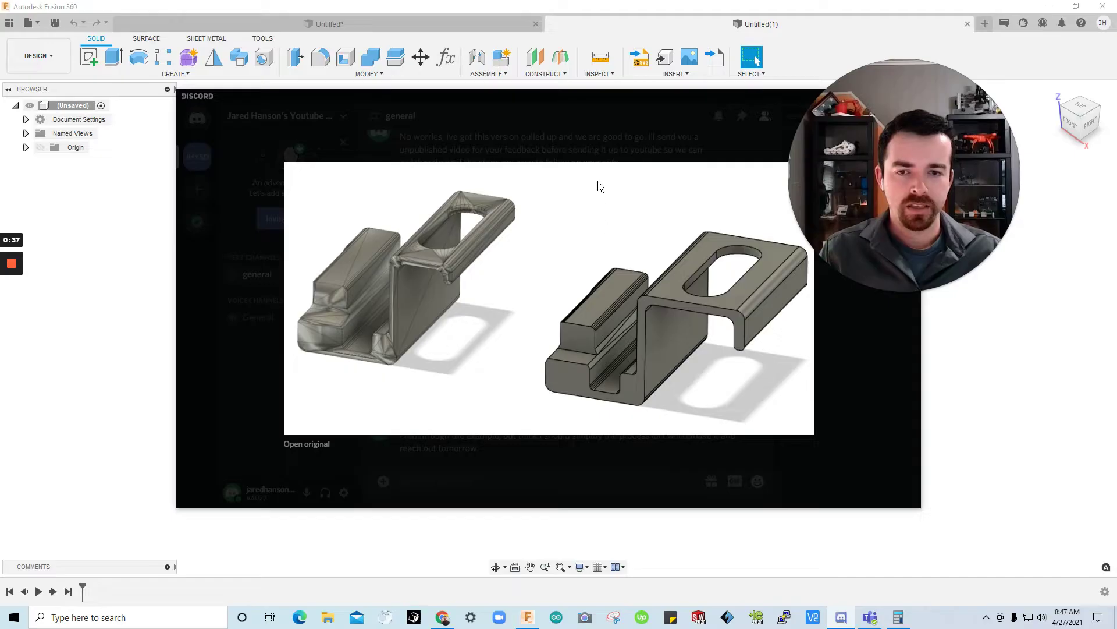
click(590, 122)
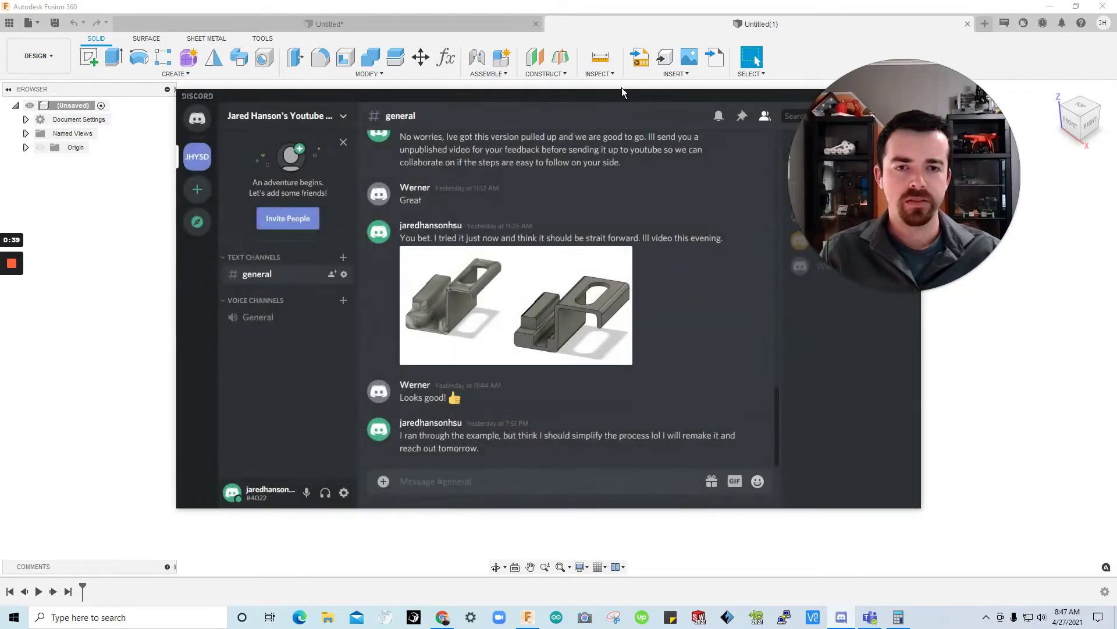
Step: Drag the Discord window off the left edge to uncover the empty Untitled(1) design
drag(621, 95, 0, 178)
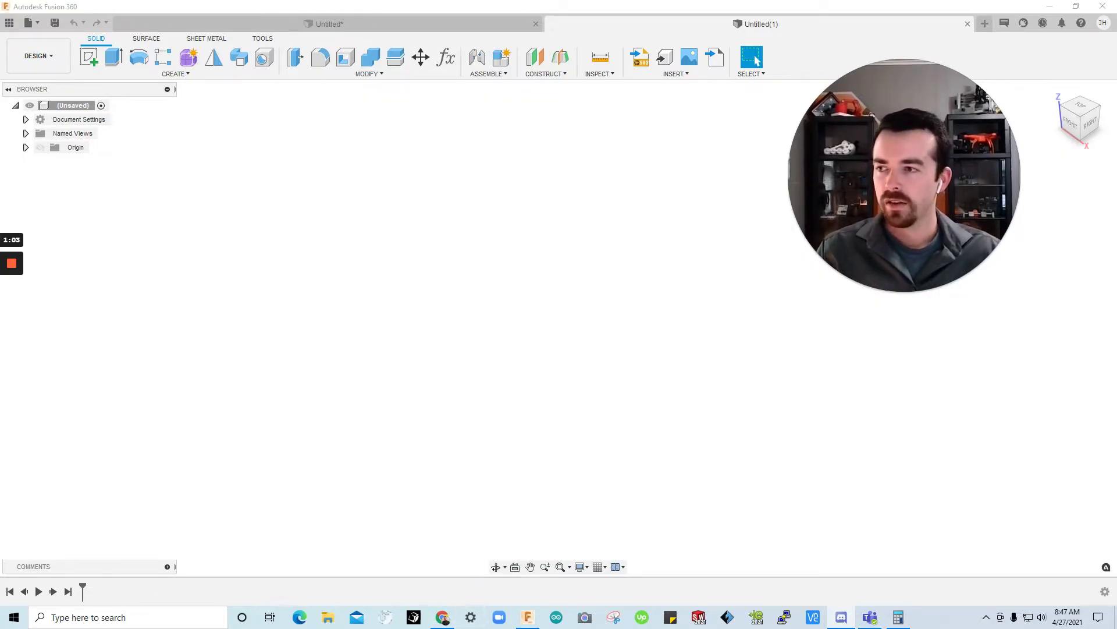
drag(0, 142, 592, 139)
scroll(443, 355, up, 10)
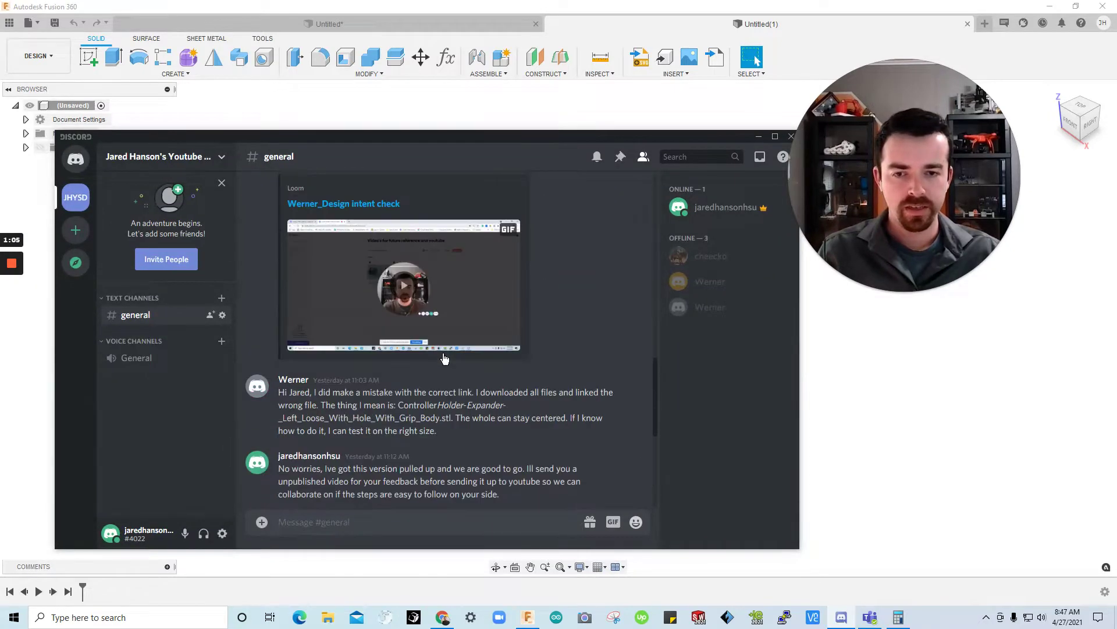
scroll(445, 379, up, 3)
click(462, 388)
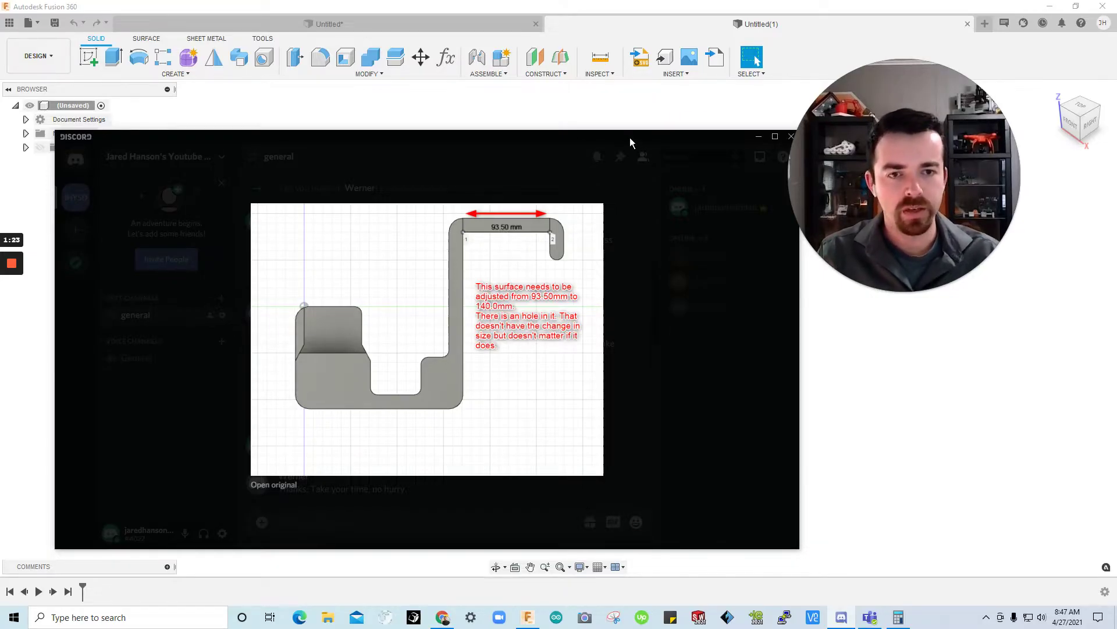
drag(629, 138, 0, 151)
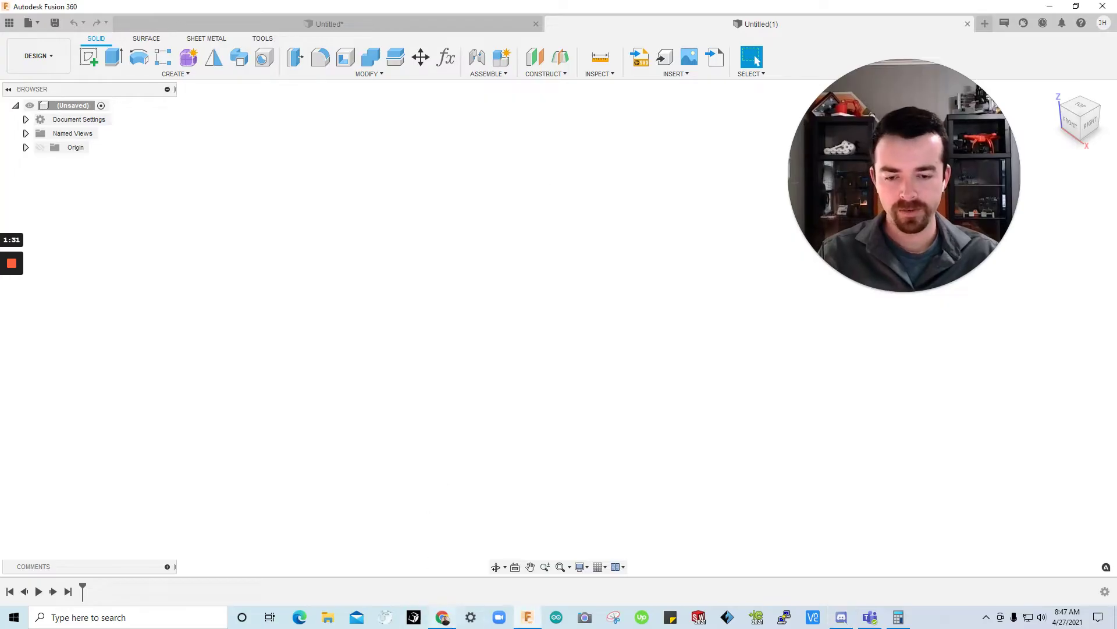
click(444, 618)
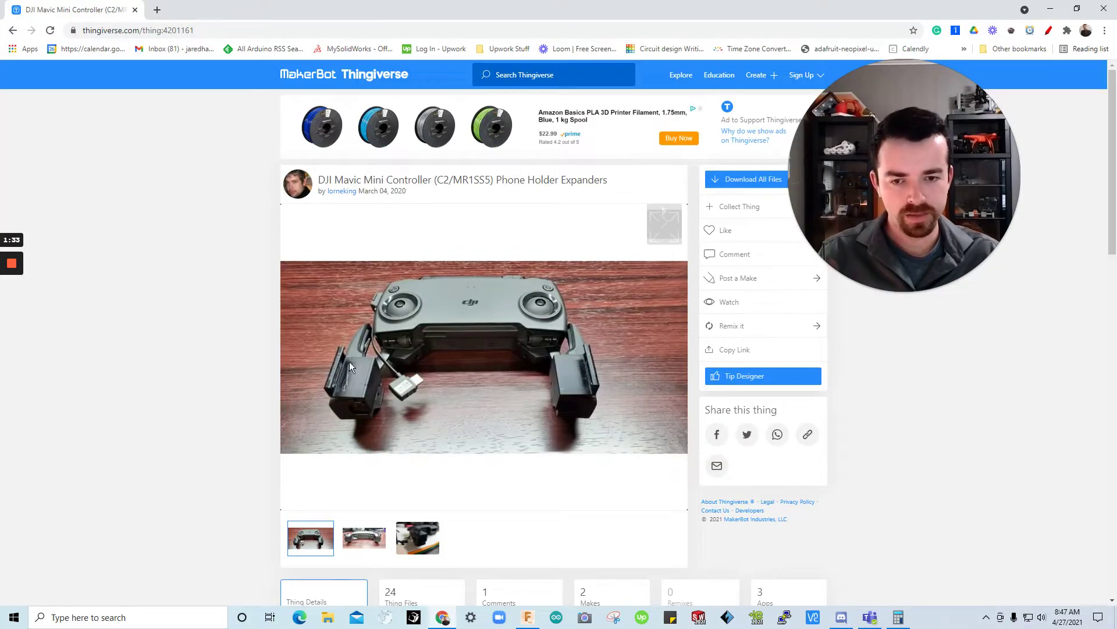
click(254, 26)
drag(254, 26, 80, 29)
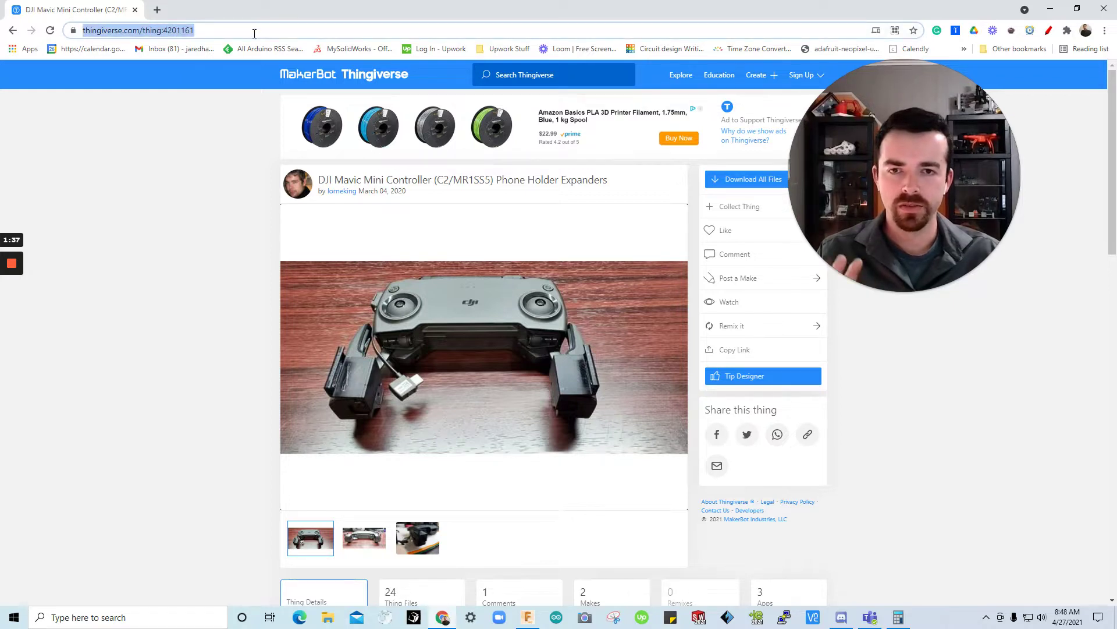
mouse_move(420, 400)
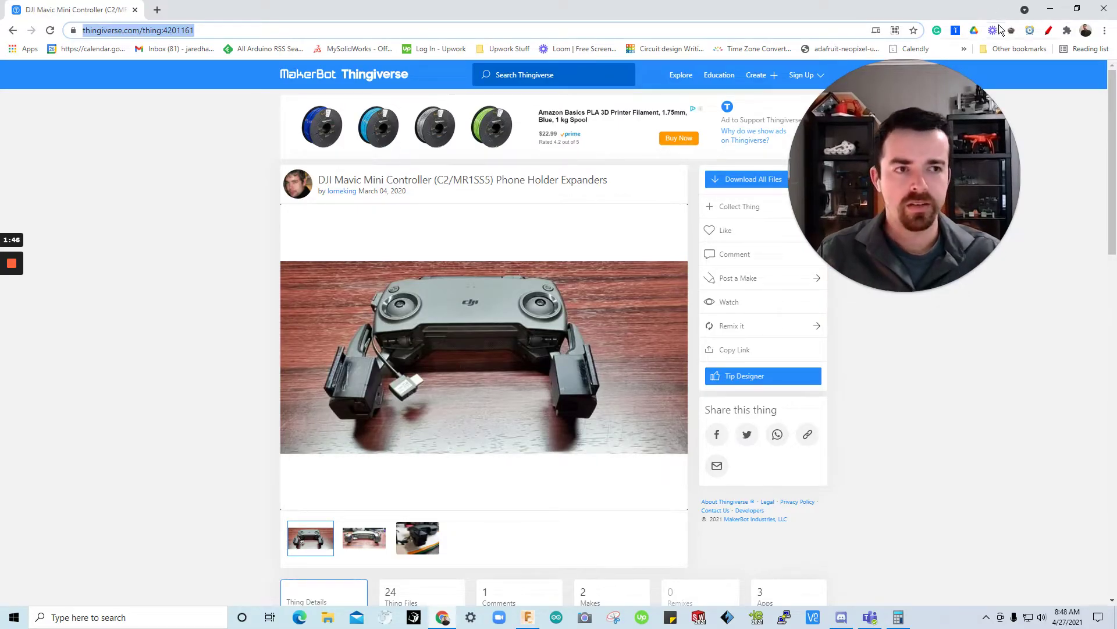
key(alt+Tab)
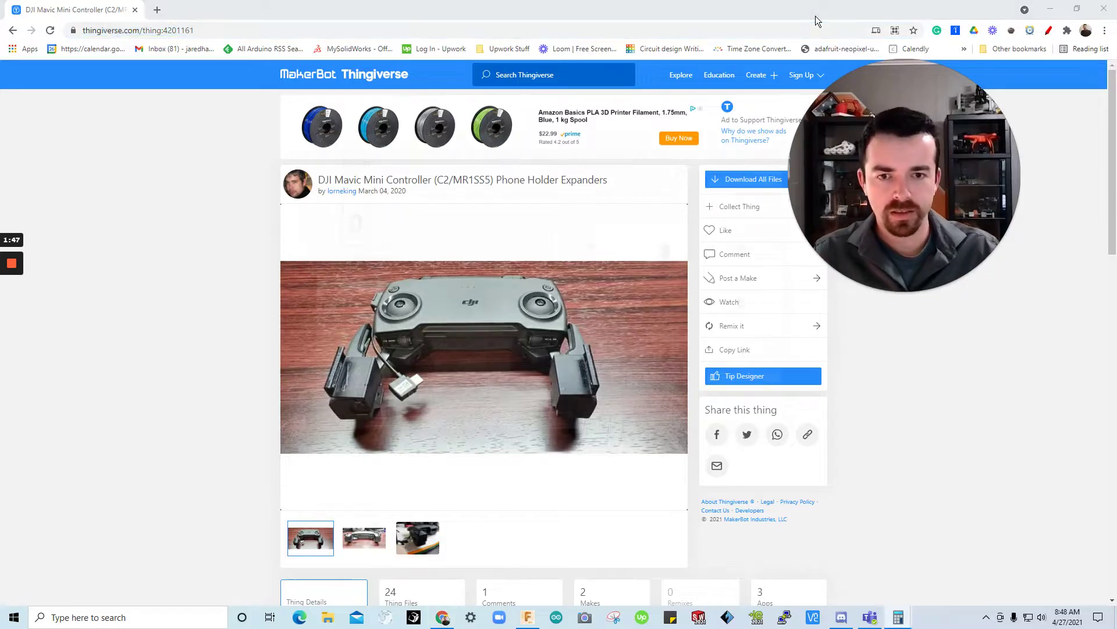
text(93)
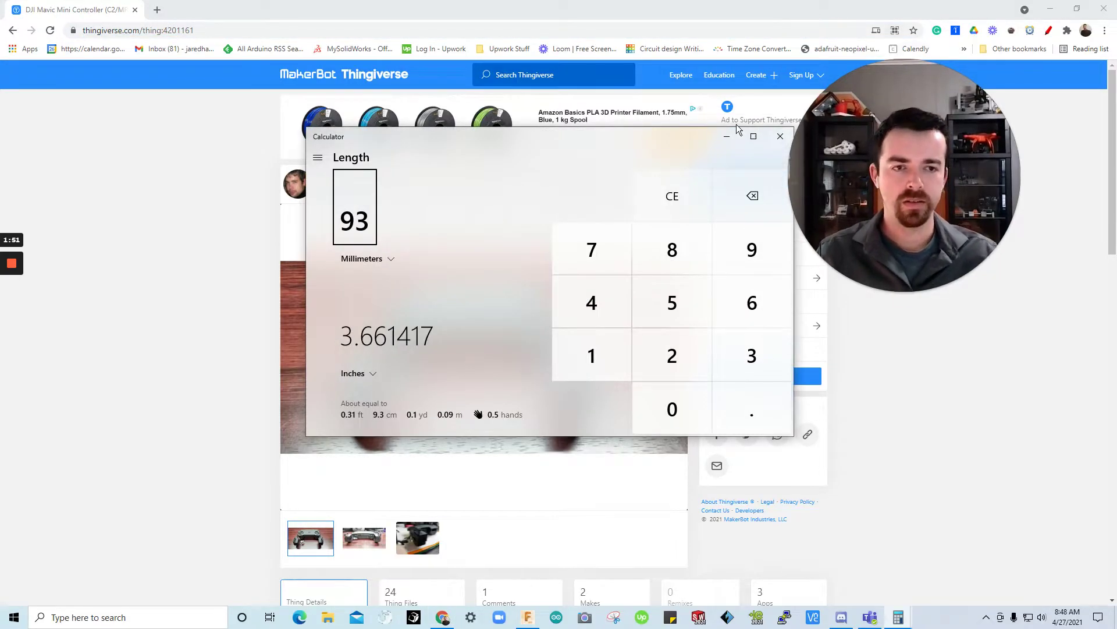
click(780, 140)
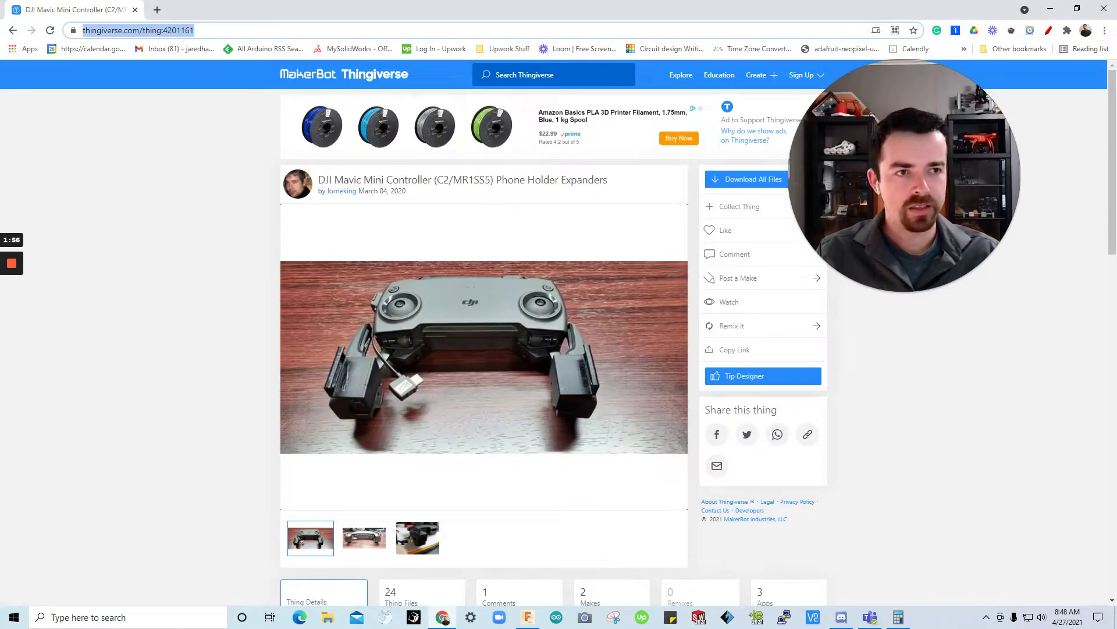
key(alt+Tab)
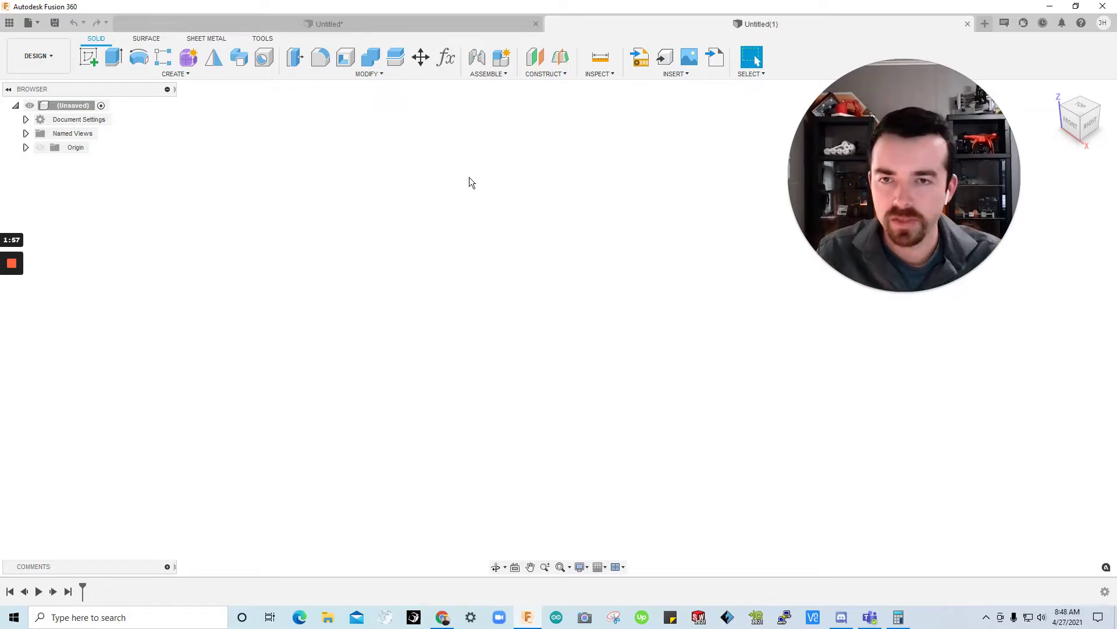
Step: Check the Units setting under Document Settings and leave it at Millimeter
click(26, 119)
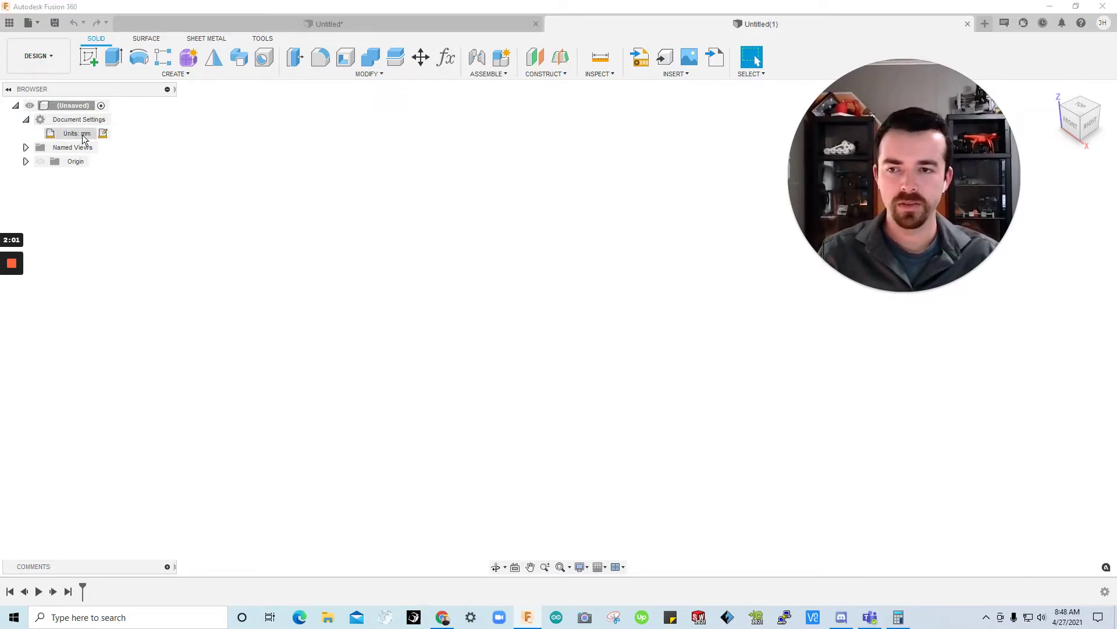
click(103, 136)
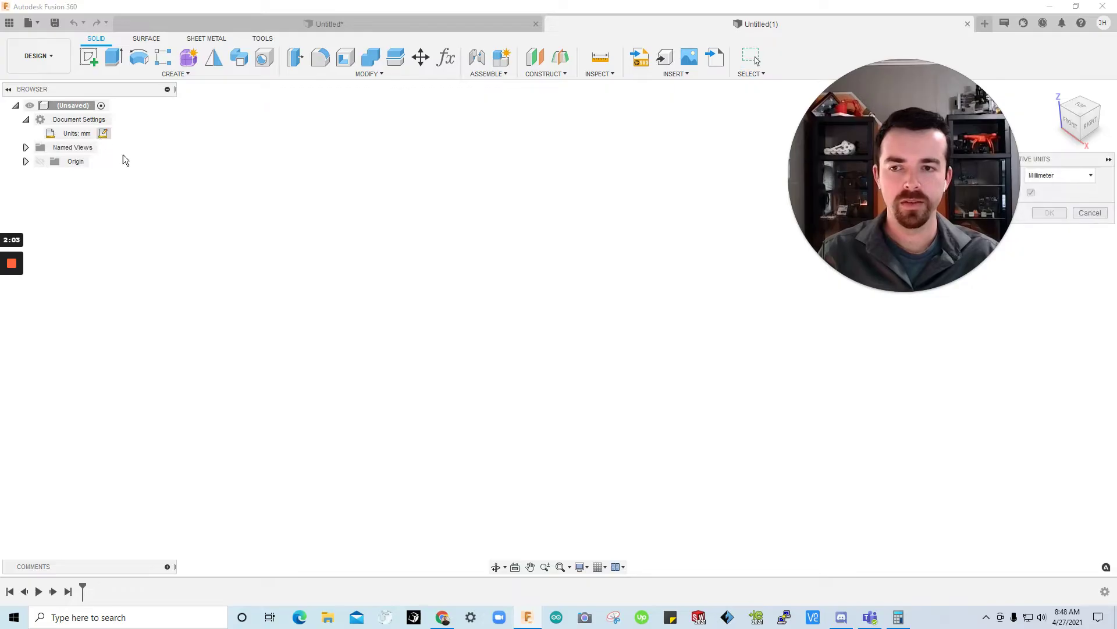
click(883, 293)
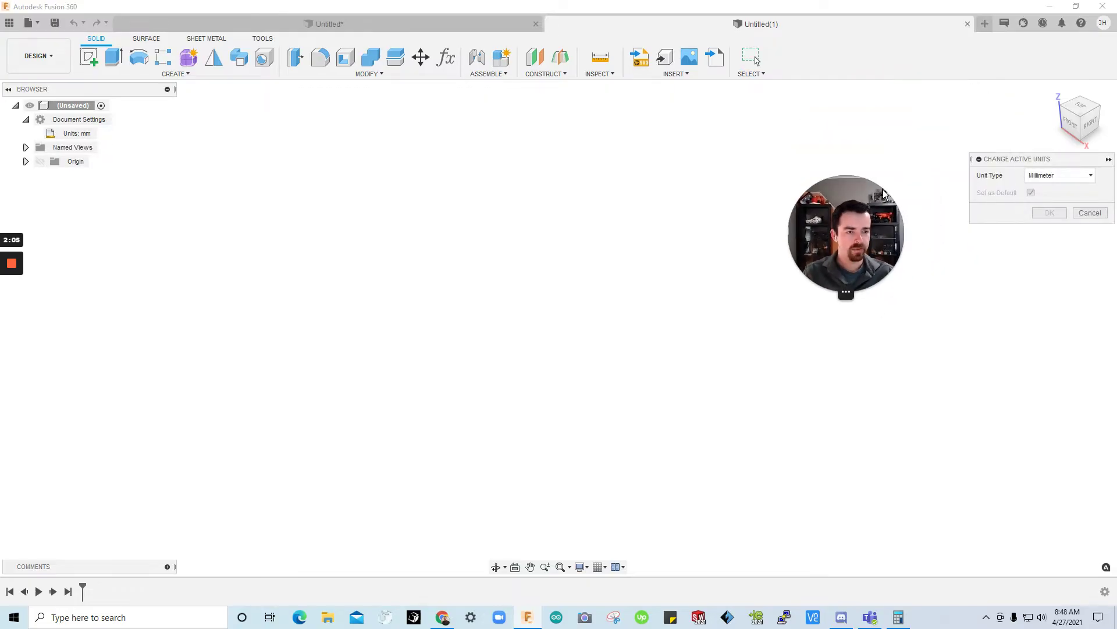
drag(1034, 167, 521, 147)
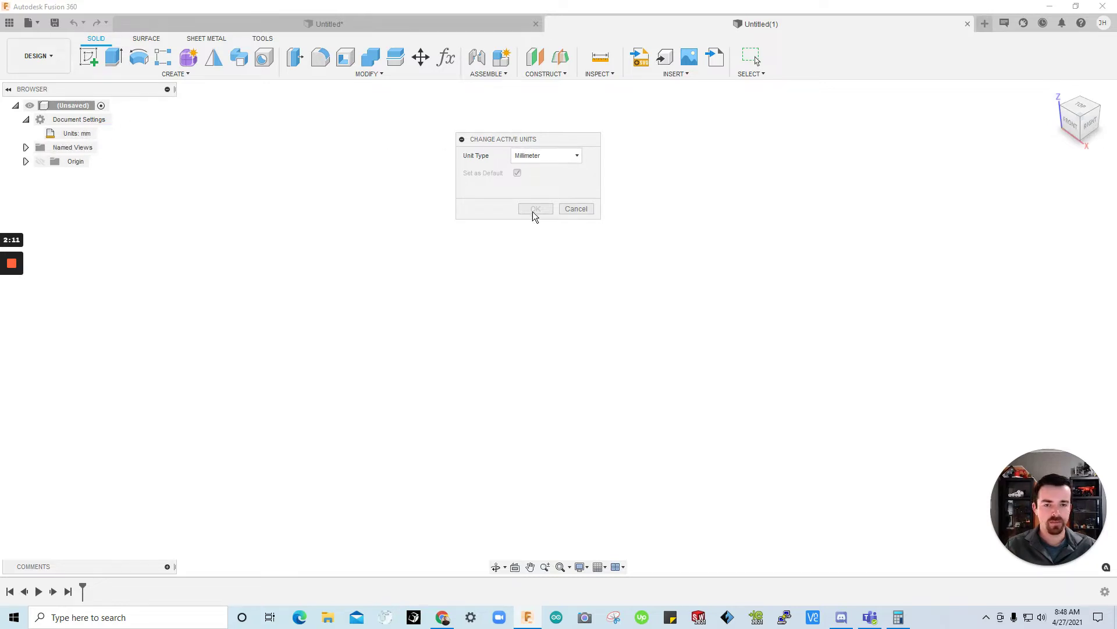
click(579, 211)
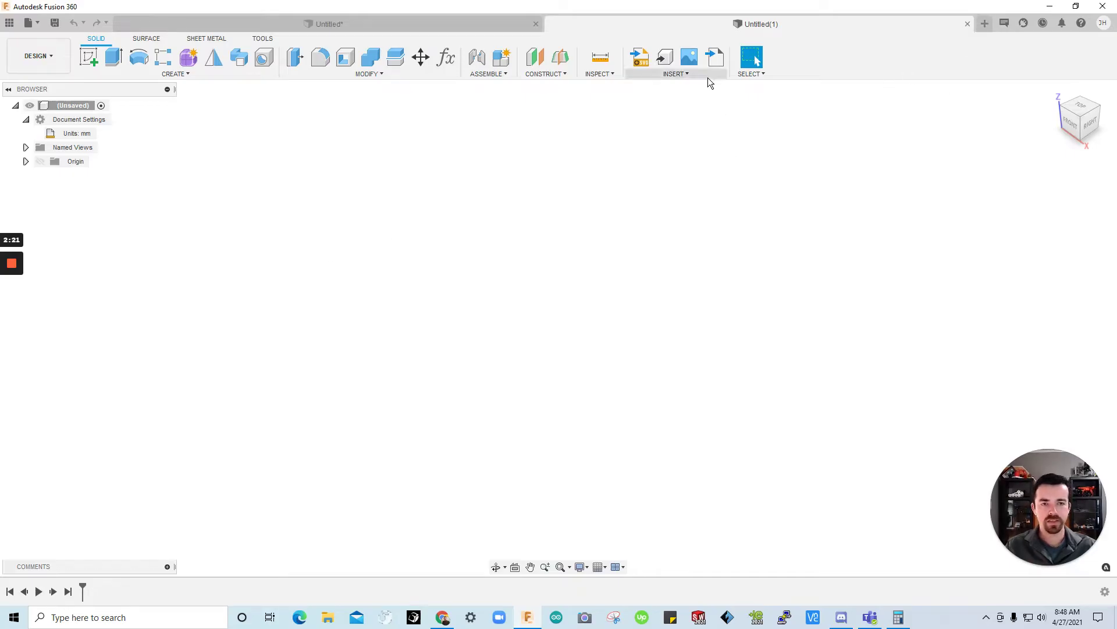
Step: Insert the left loose controller holder STL as a mesh in Millimeter units, then orbit to its back
click(669, 74)
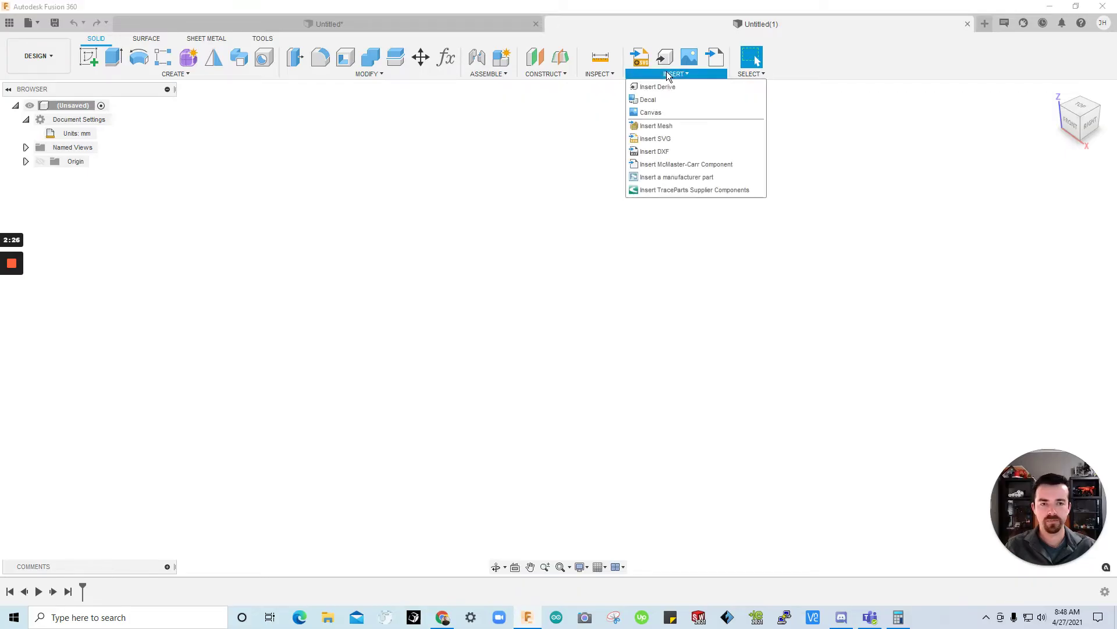
click(664, 126)
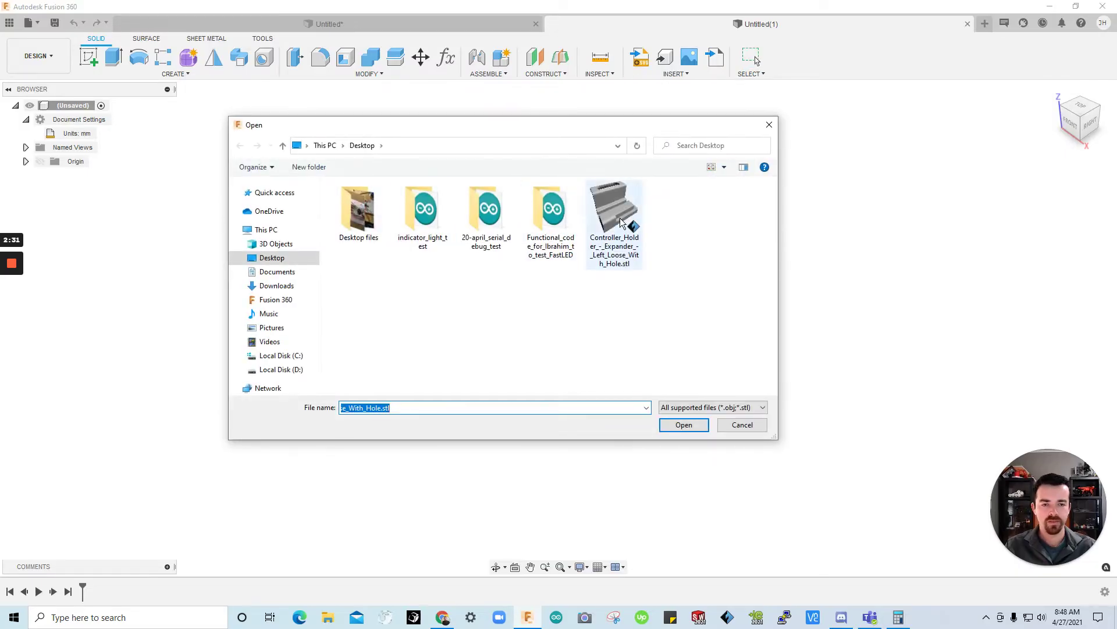
click(623, 221)
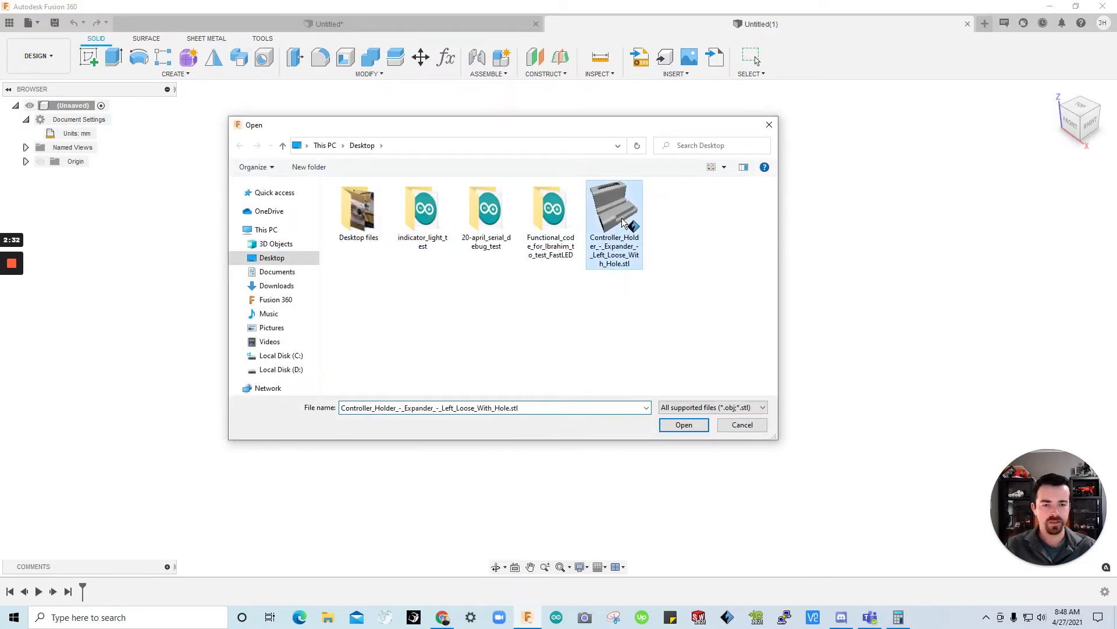
click(685, 425)
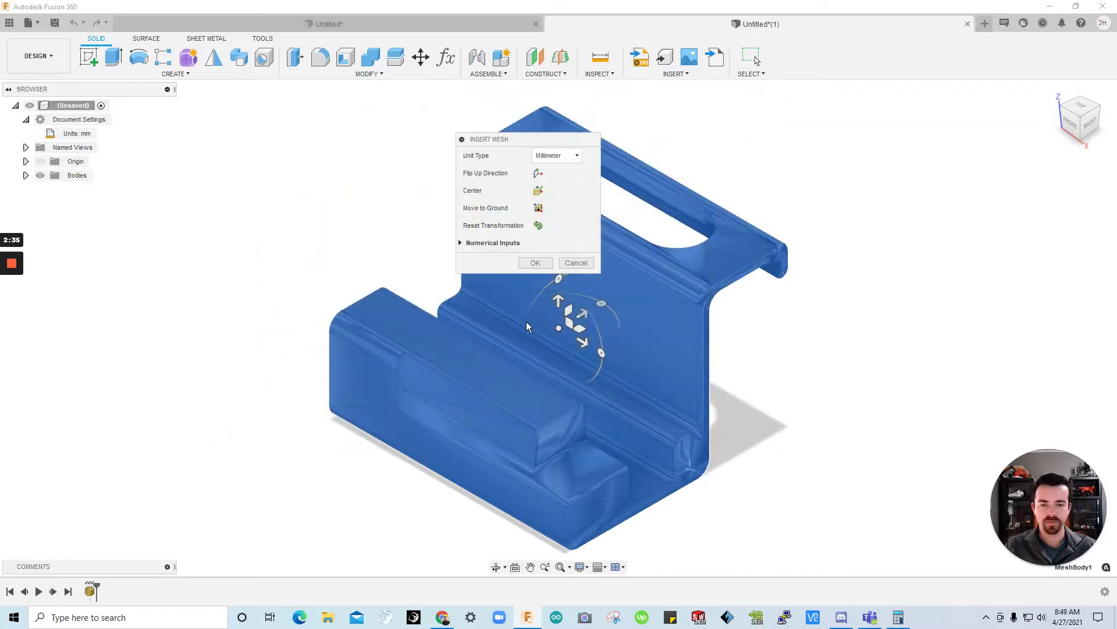
click(553, 156)
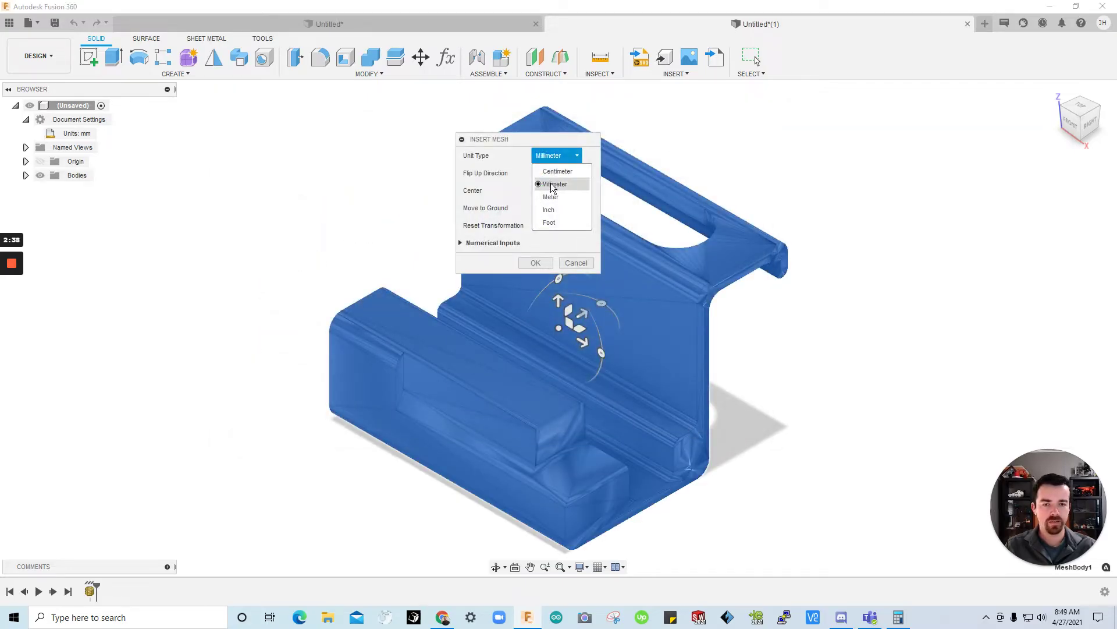
click(553, 185)
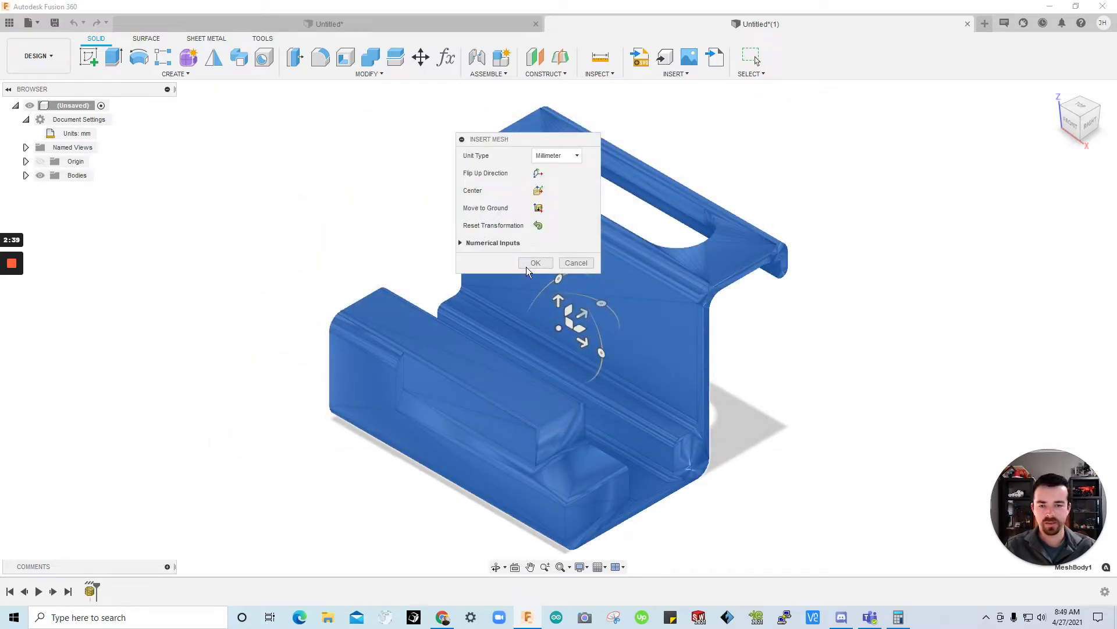
click(535, 263)
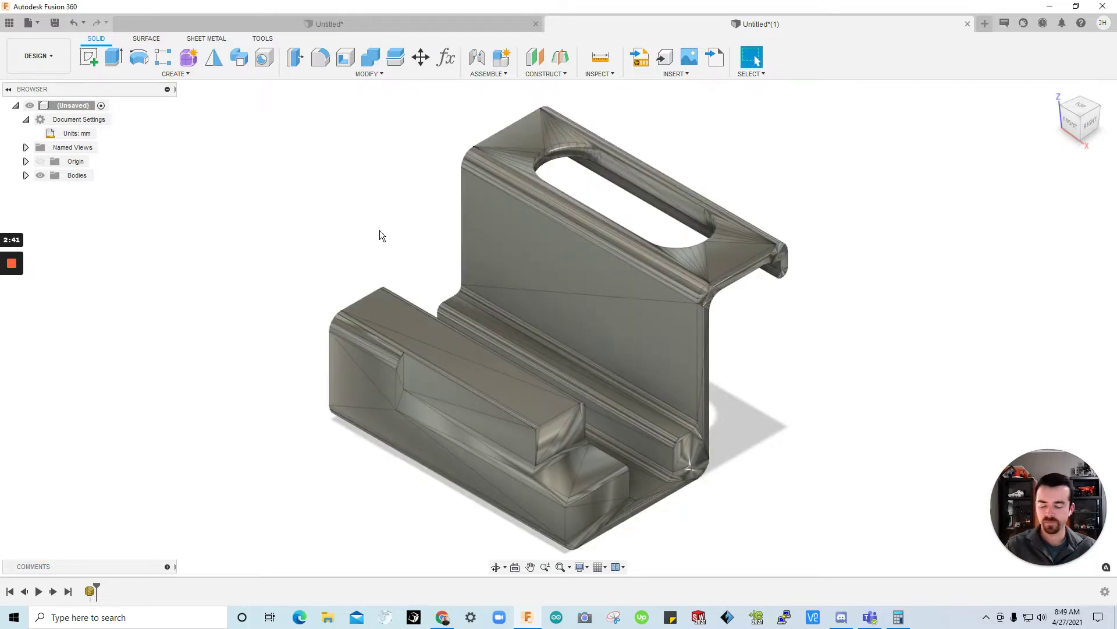
shift+middle_drag(380, 231, 804, 339)
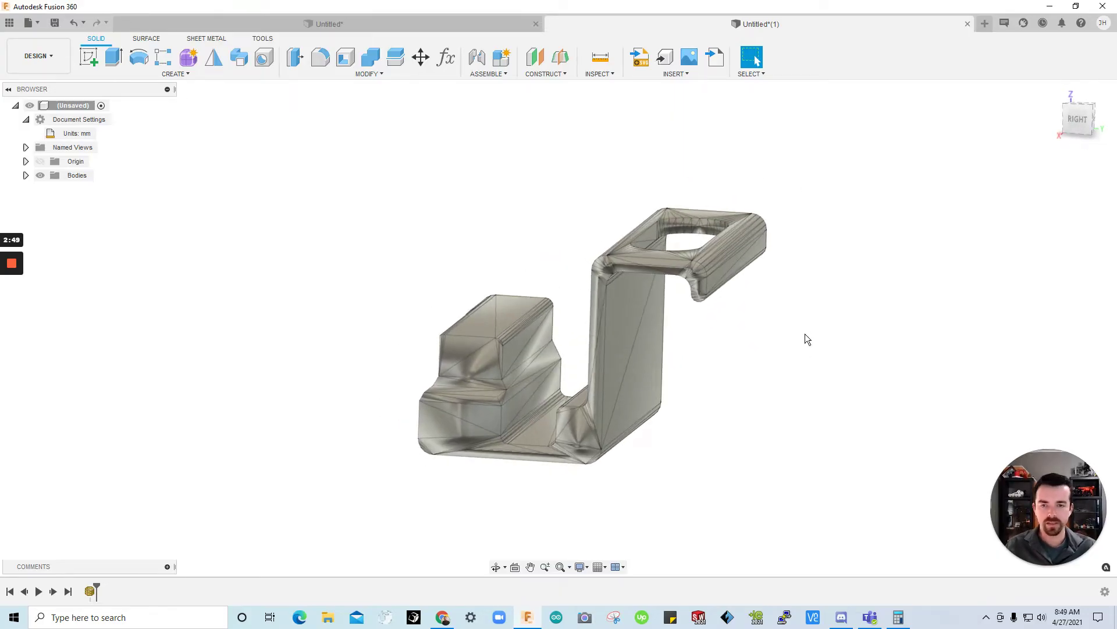
Step: Switch off design history capture, removing the timeline, and show the MESH tools
right_click(54, 109)
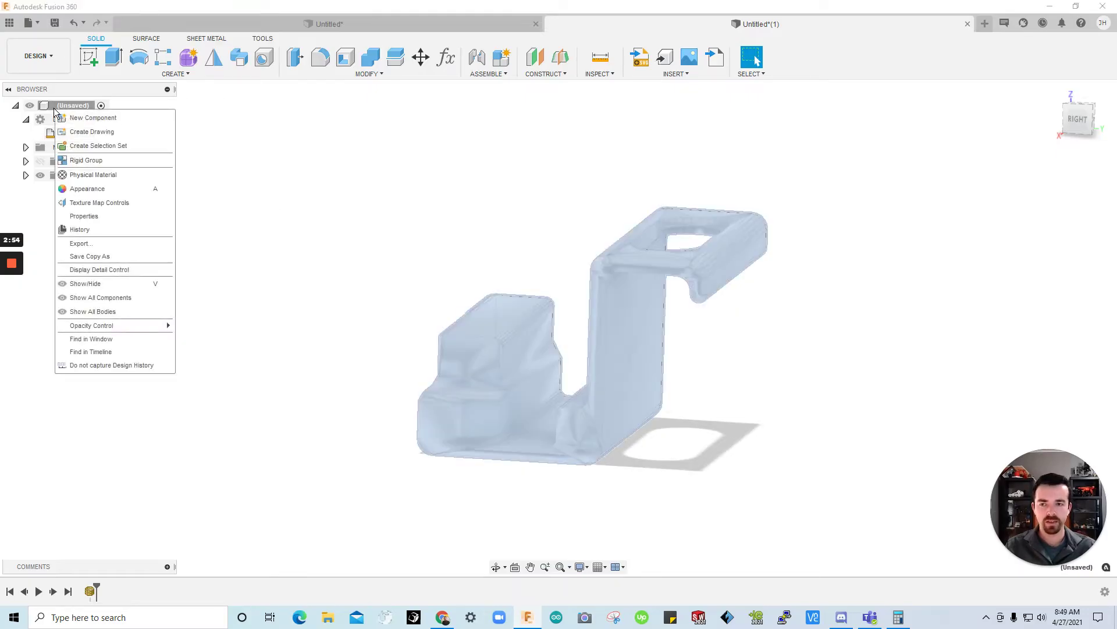
click(94, 367)
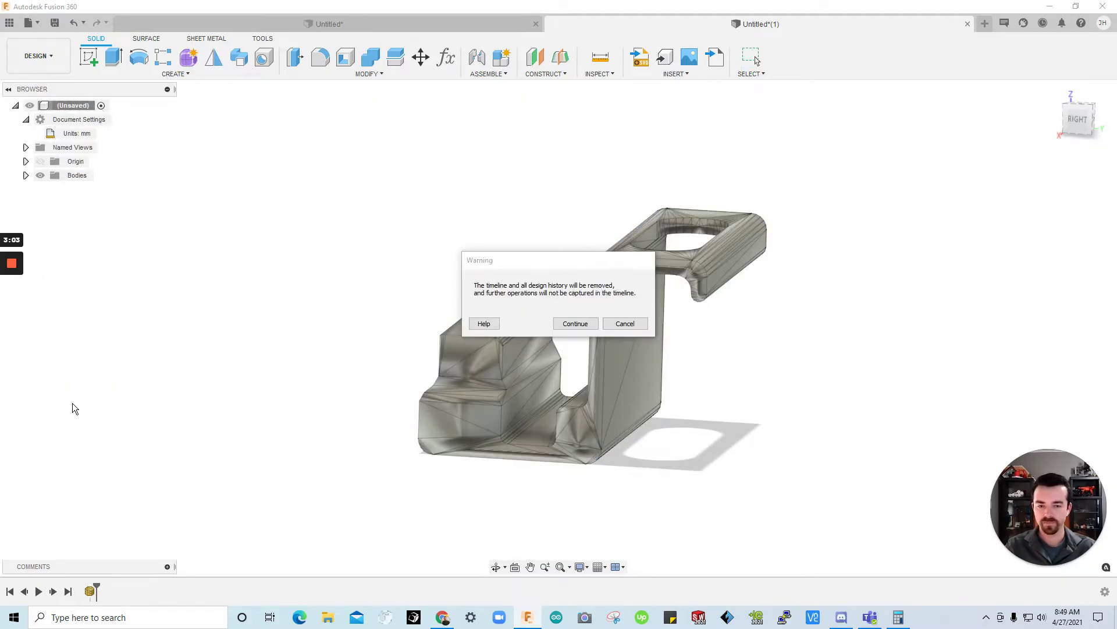
click(572, 324)
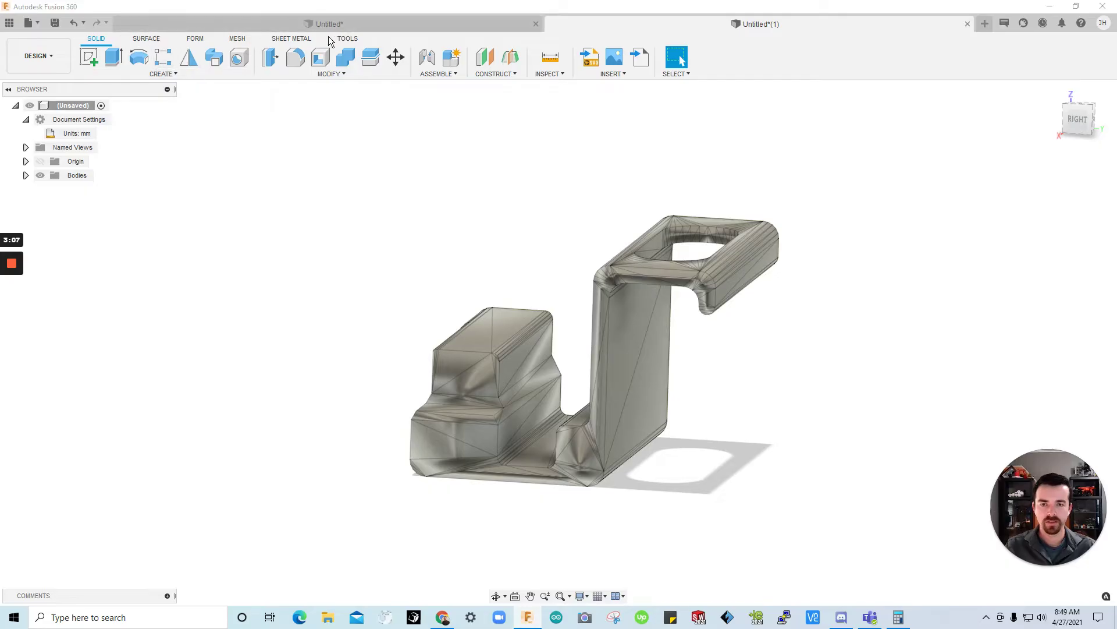
click(237, 39)
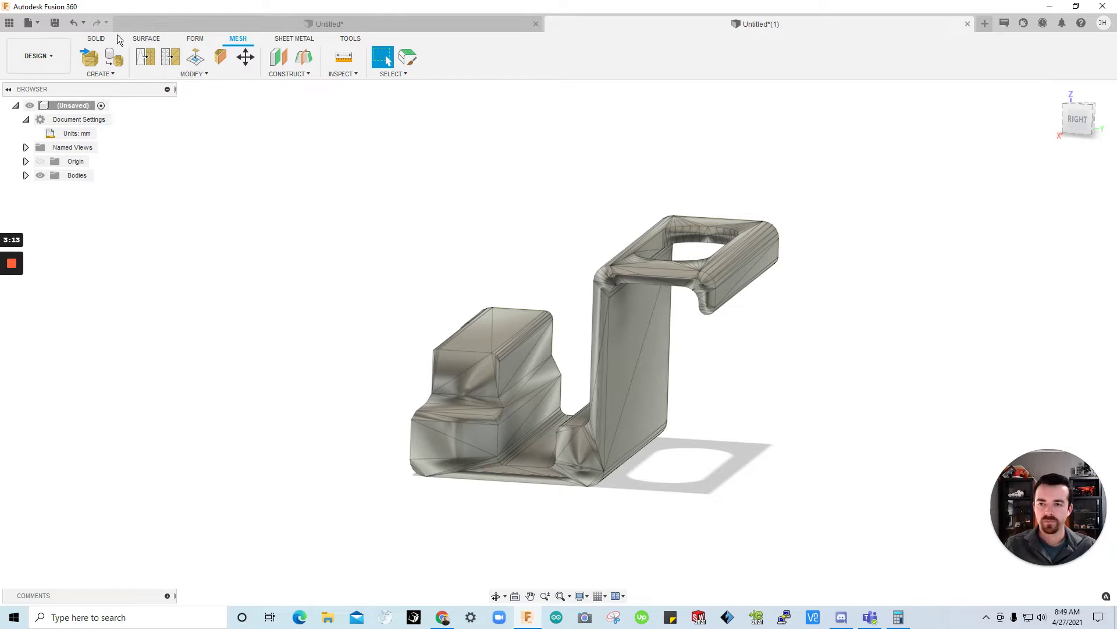
Step: Convert MeshBody1 to a solid with Mesh to BRep, output as a New Component
click(98, 40)
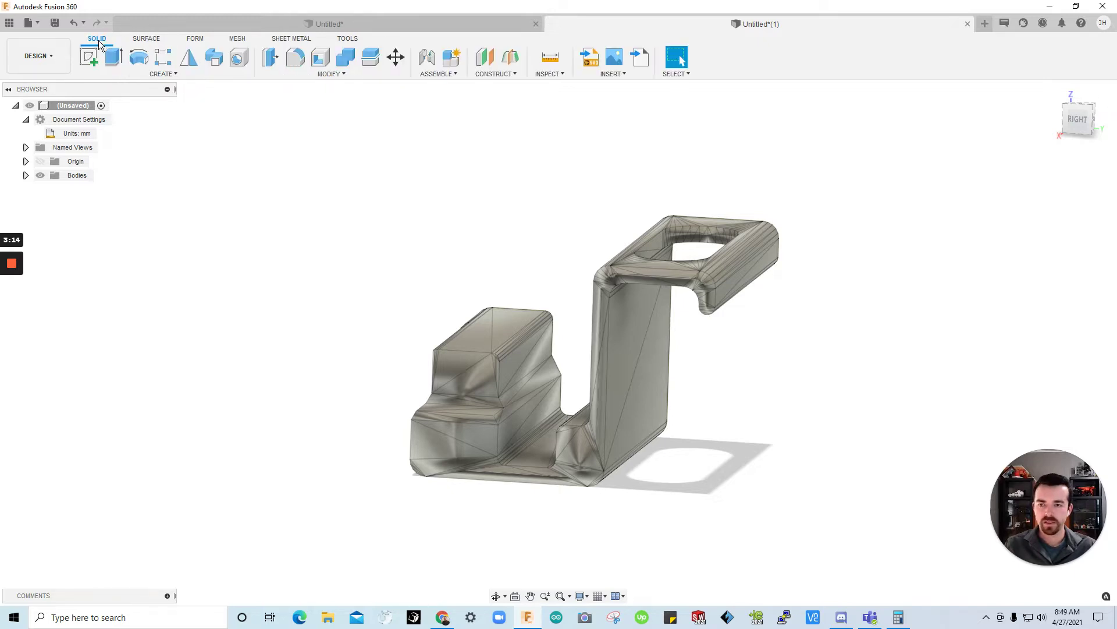
click(358, 73)
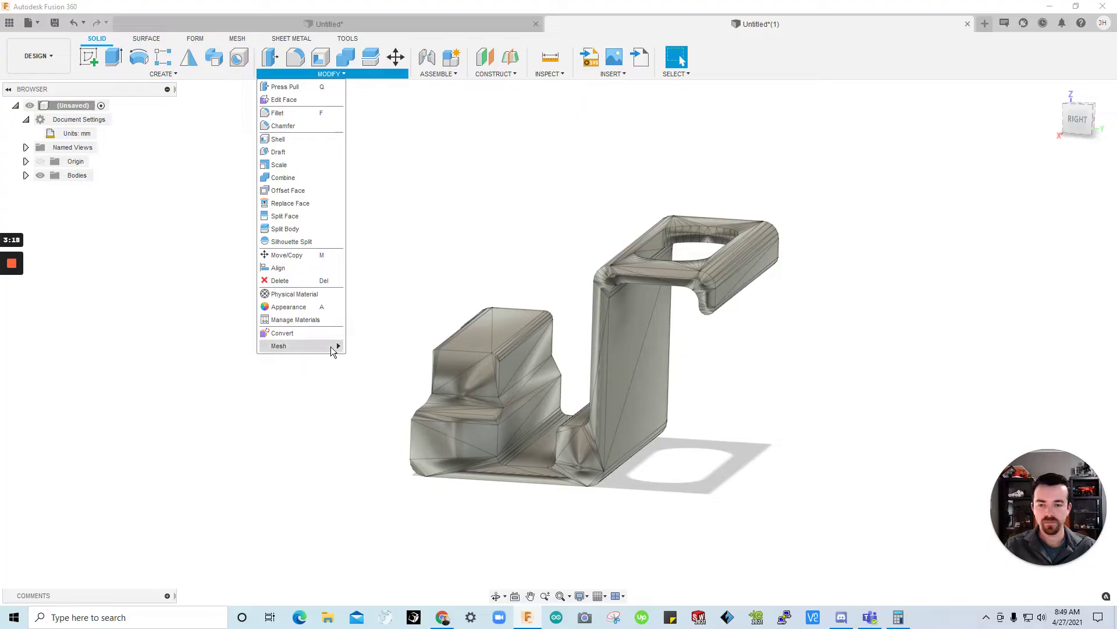
mouse_move(330, 347)
click(372, 346)
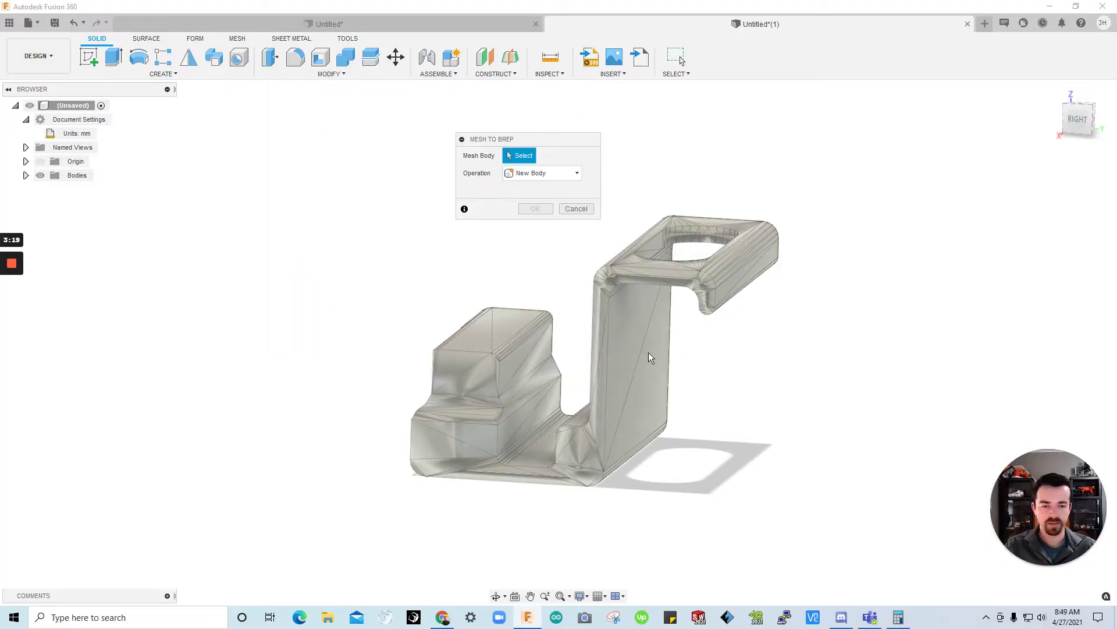
click(650, 357)
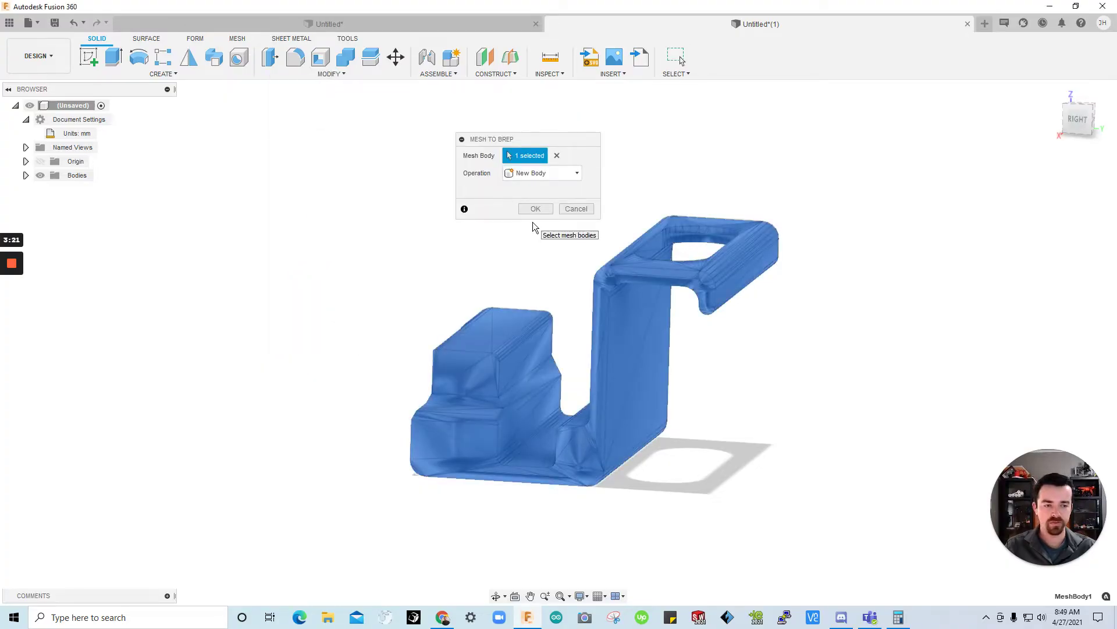
click(25, 176)
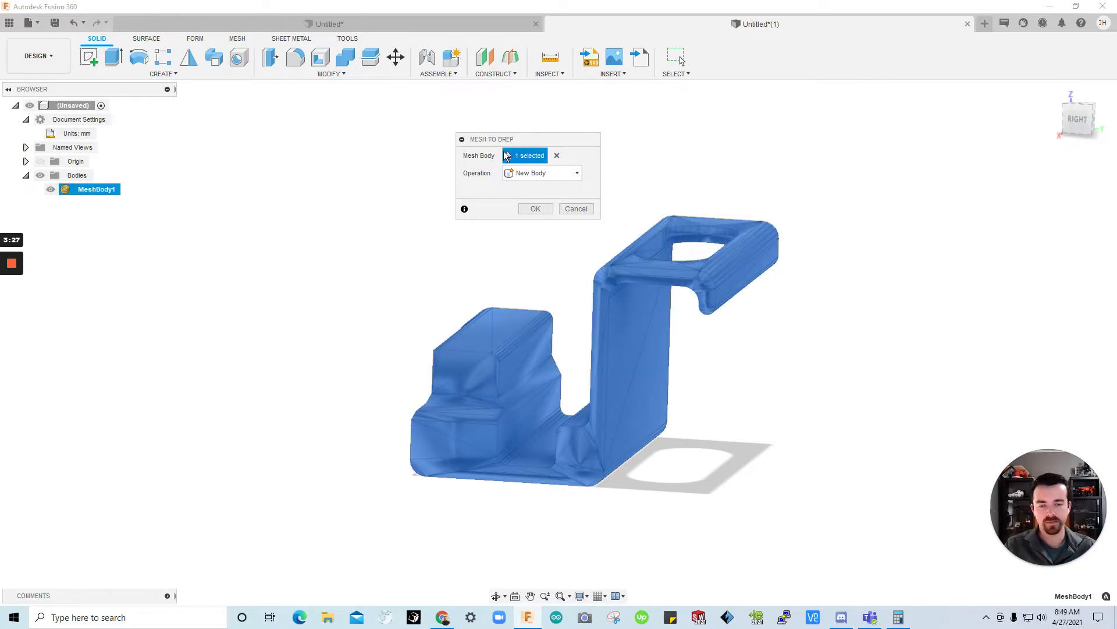
click(536, 173)
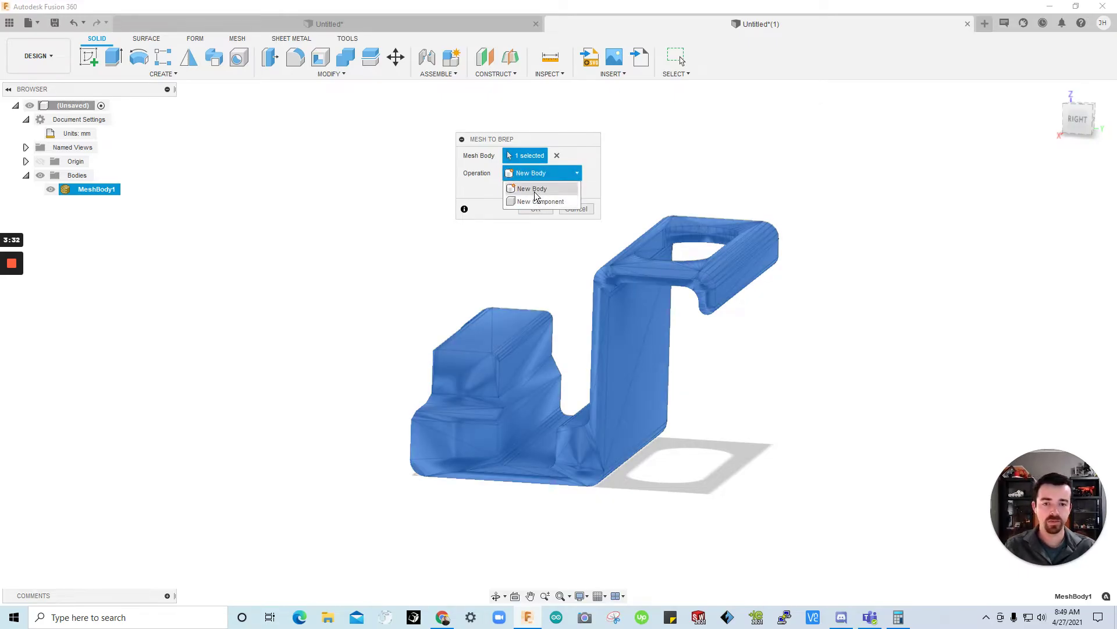
click(537, 201)
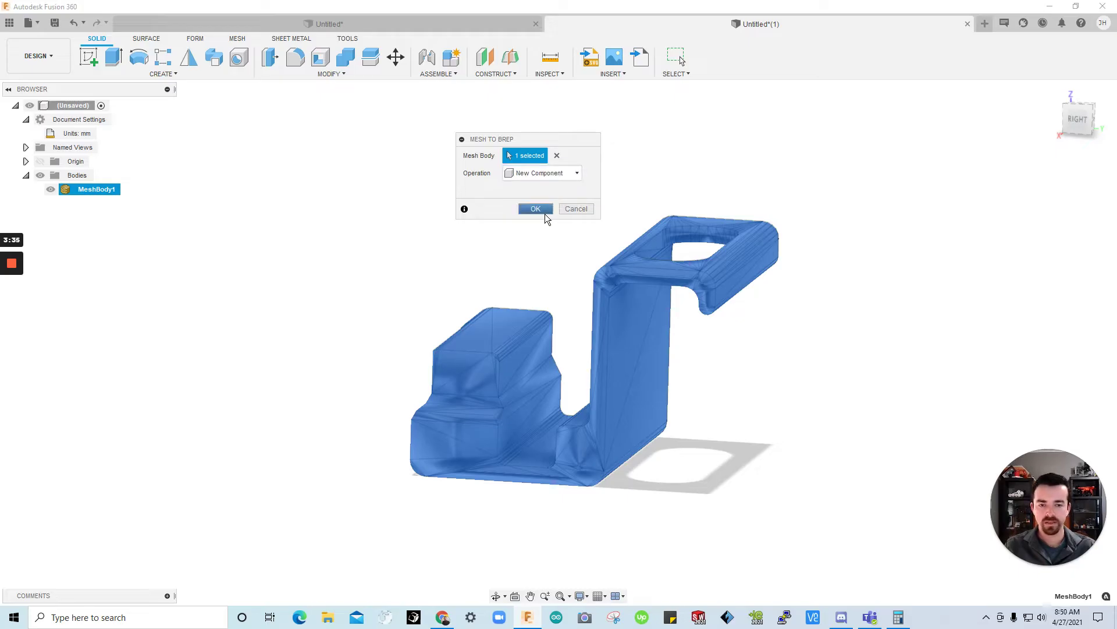
click(545, 215)
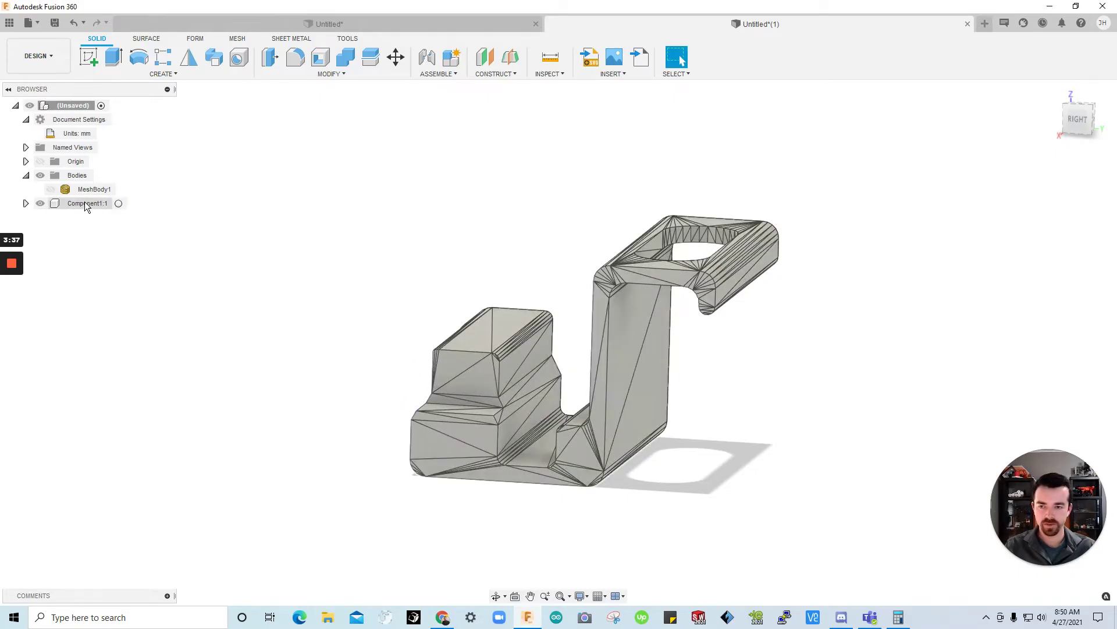
Step: Confirm Body1 sits in Component1:1, then delete the original MeshBody1
click(26, 203)
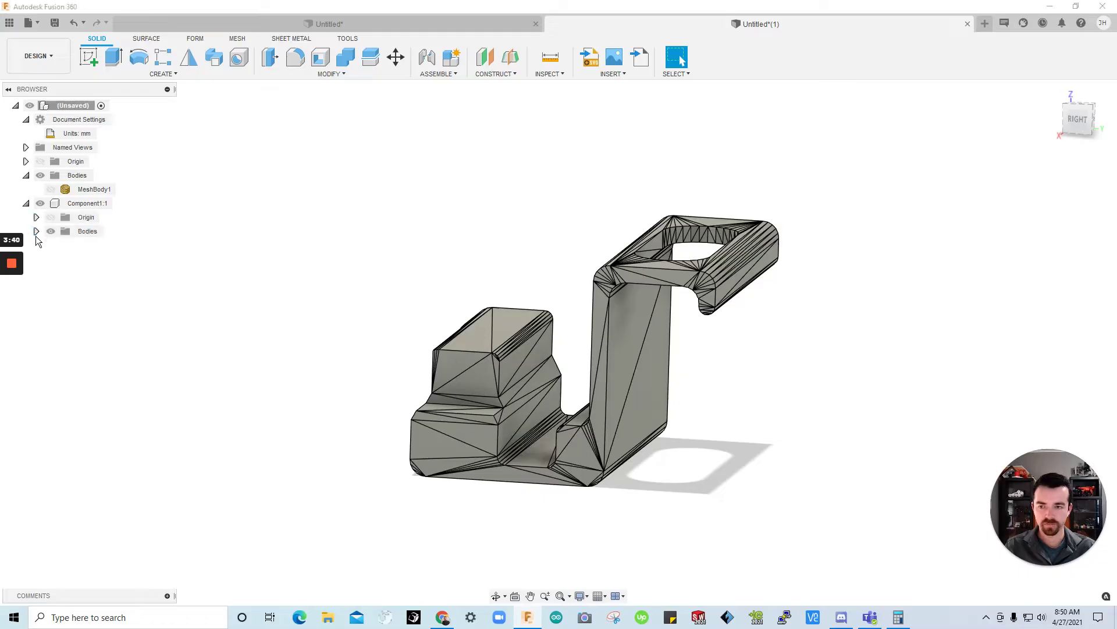
click(37, 231)
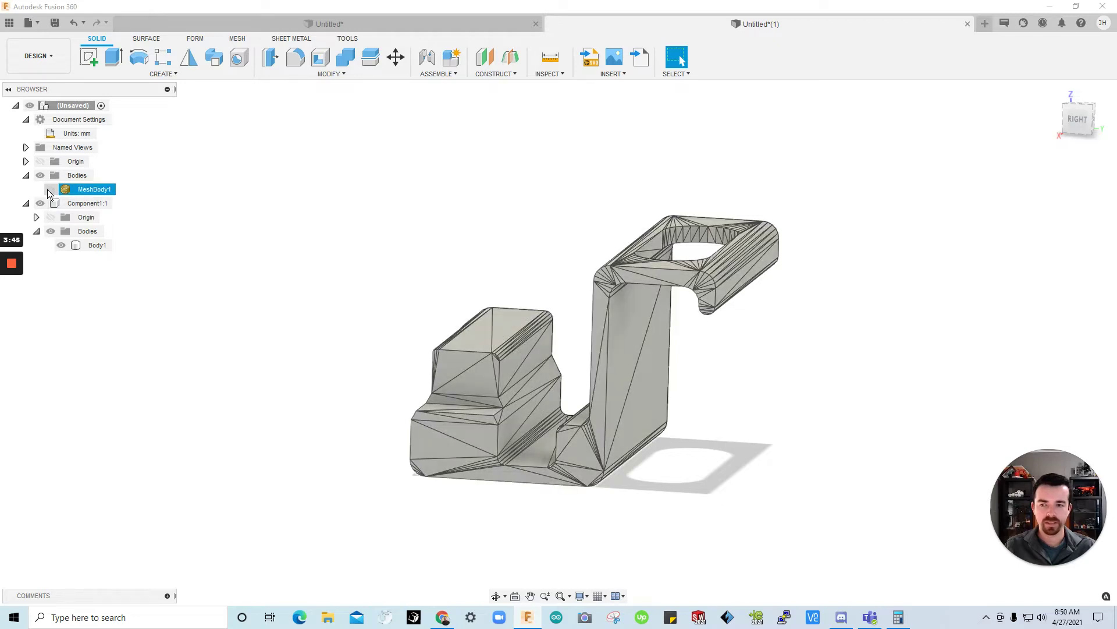
click(51, 190)
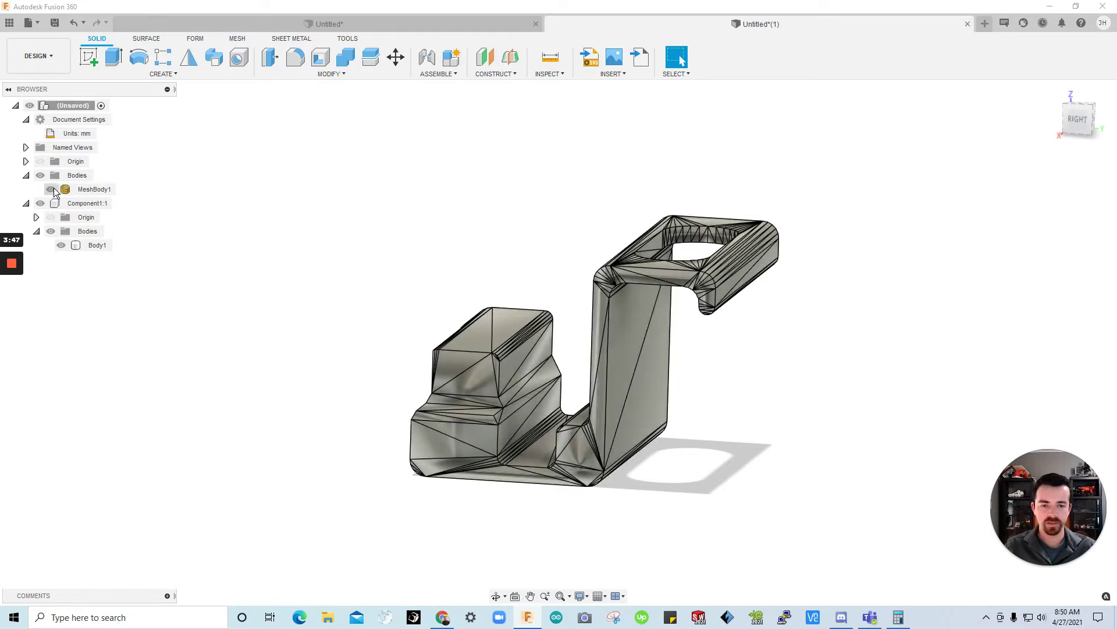
click(51, 190)
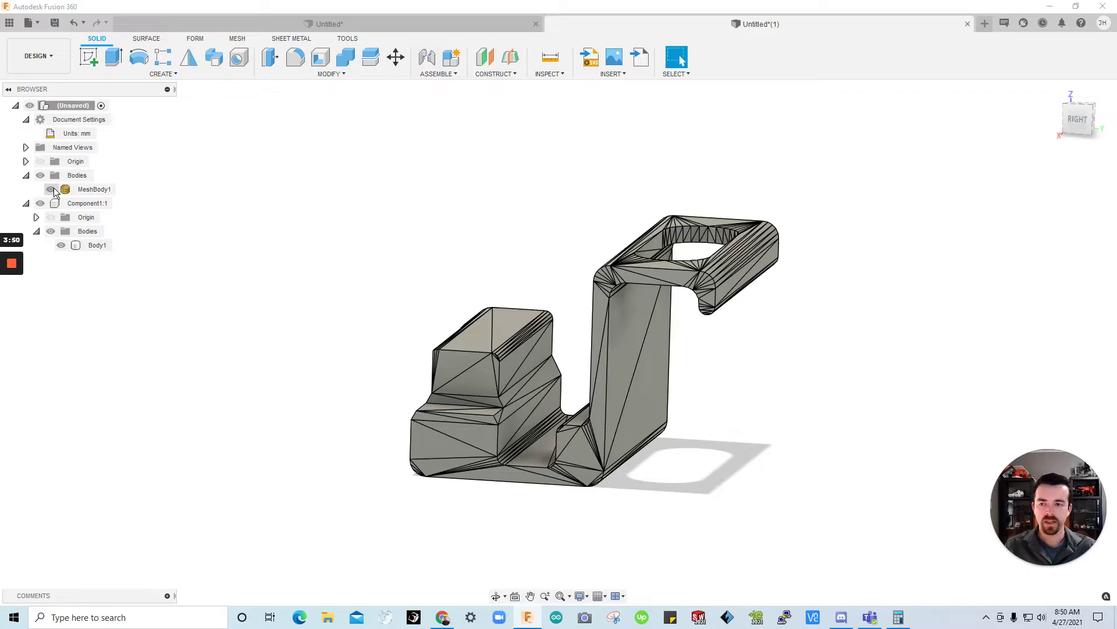
right_click(89, 190)
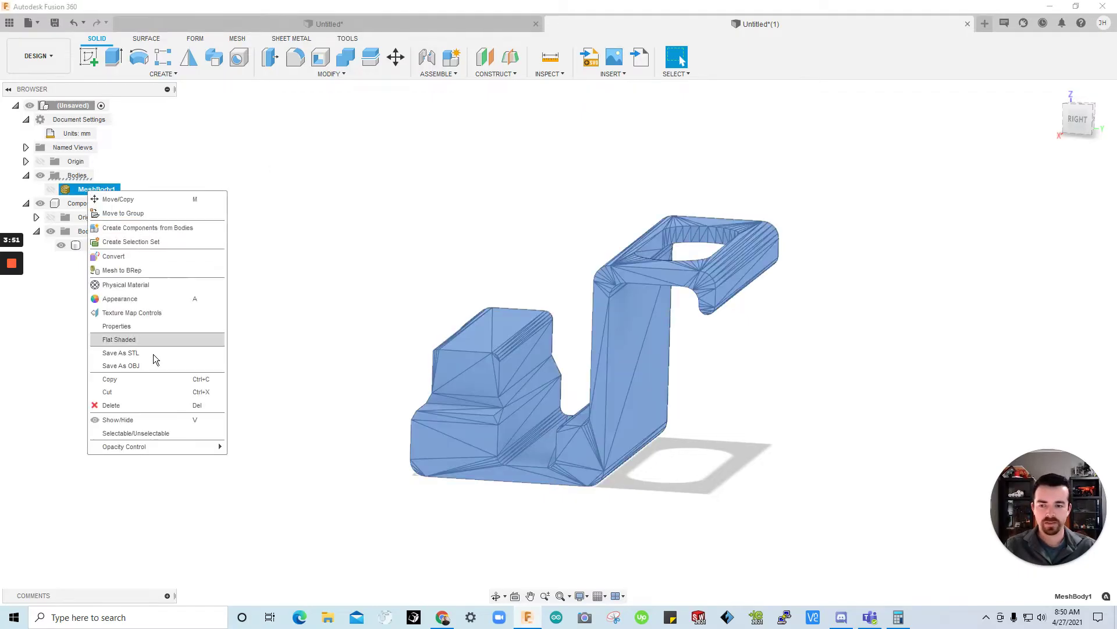
click(149, 406)
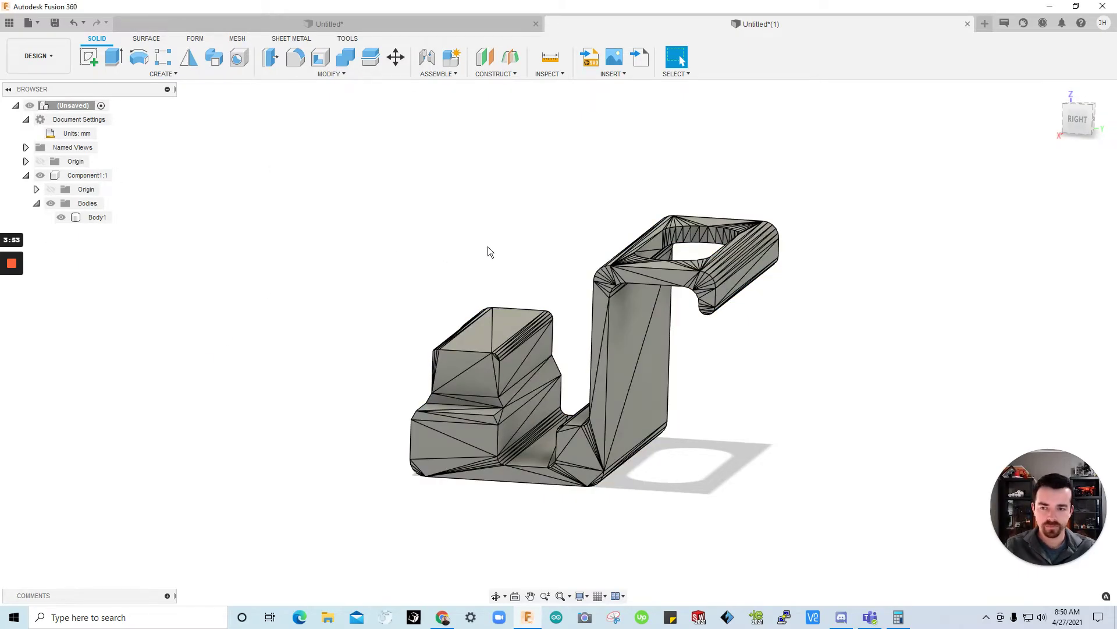
shift+middle_drag(429, 244, 402, 285)
shift+middle_drag(469, 259, 493, 250)
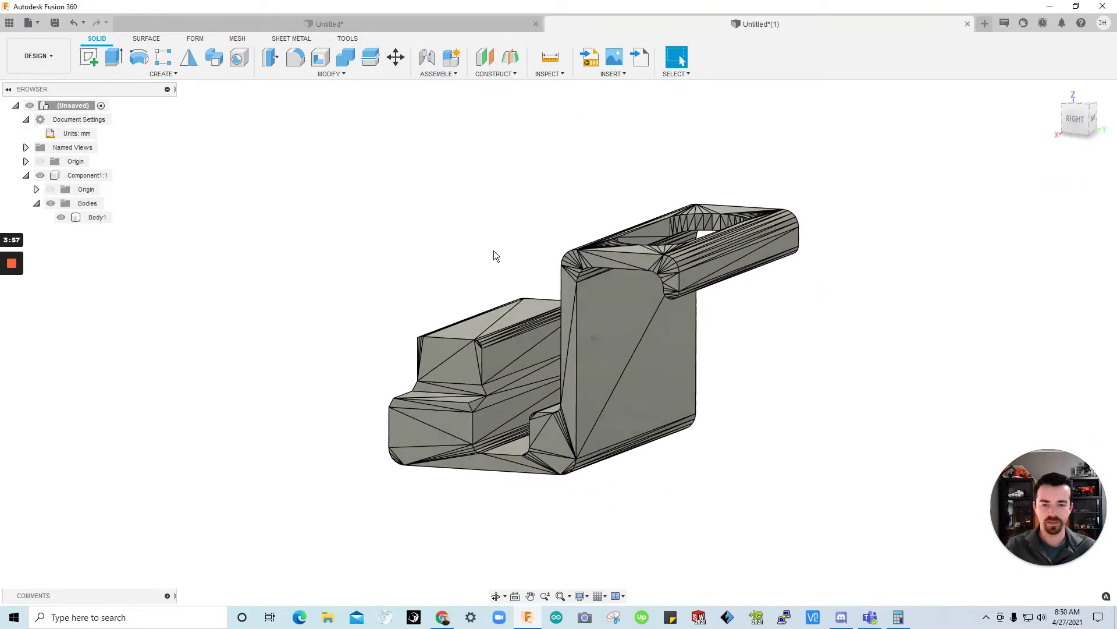
scroll(553, 299, up, 3)
shift+middle_drag(553, 299, 617, 336)
shift+middle_drag(334, 225, 667, 278)
right_click(64, 106)
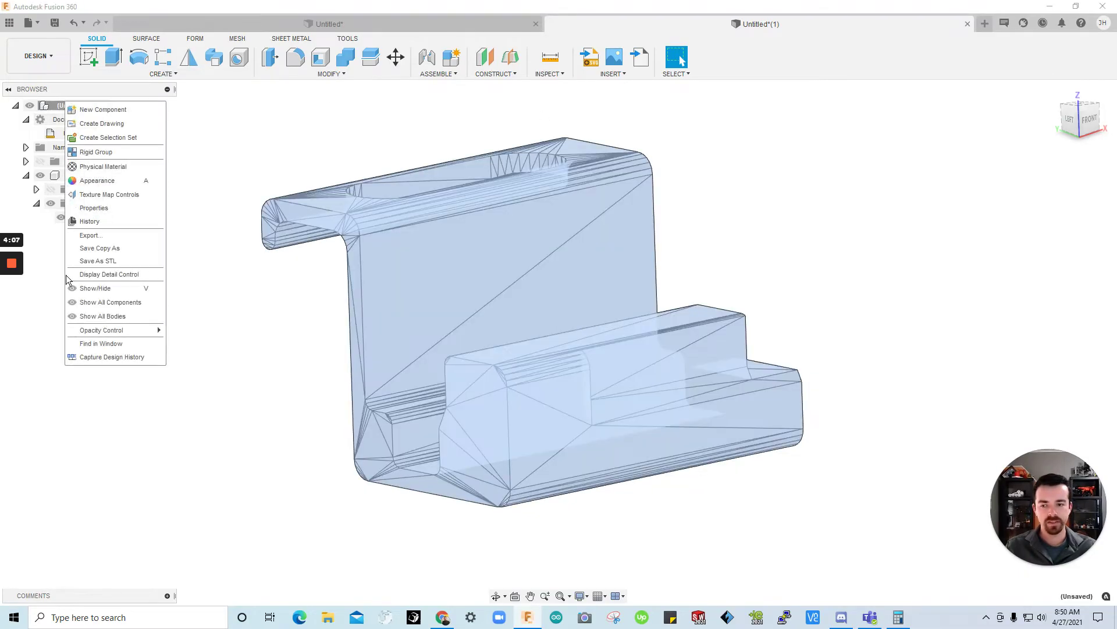
click(104, 357)
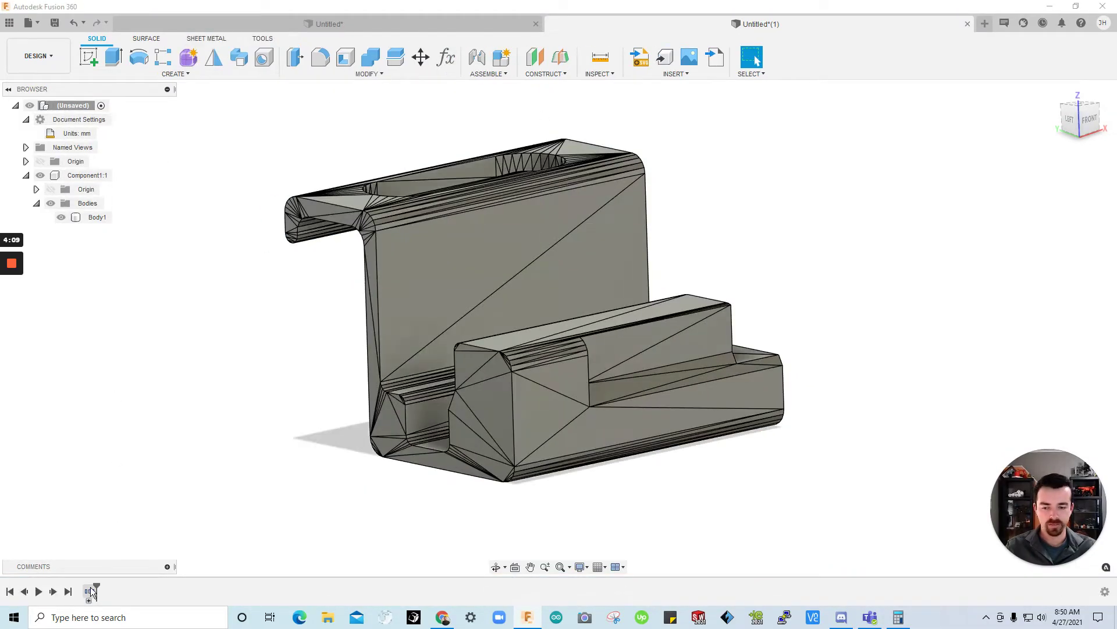
right_click(69, 105)
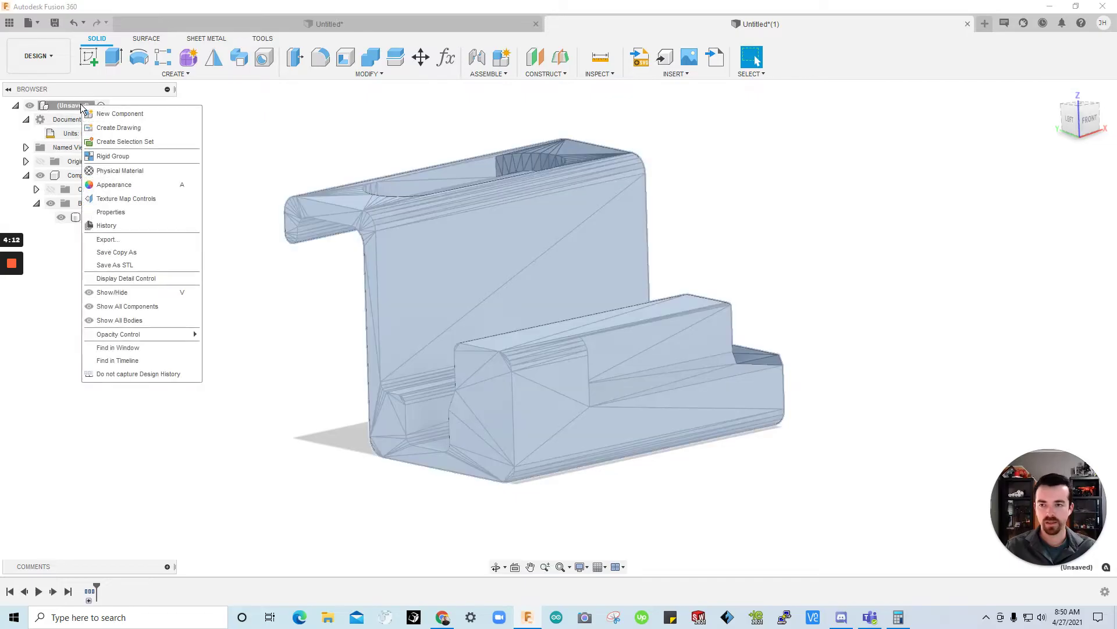
click(137, 375)
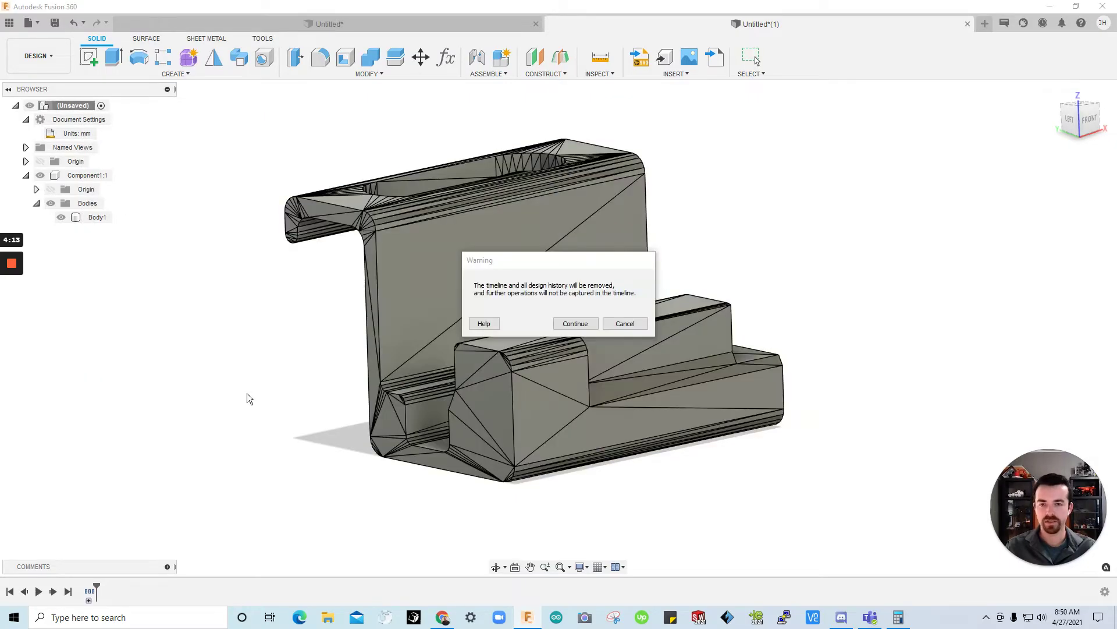
click(575, 324)
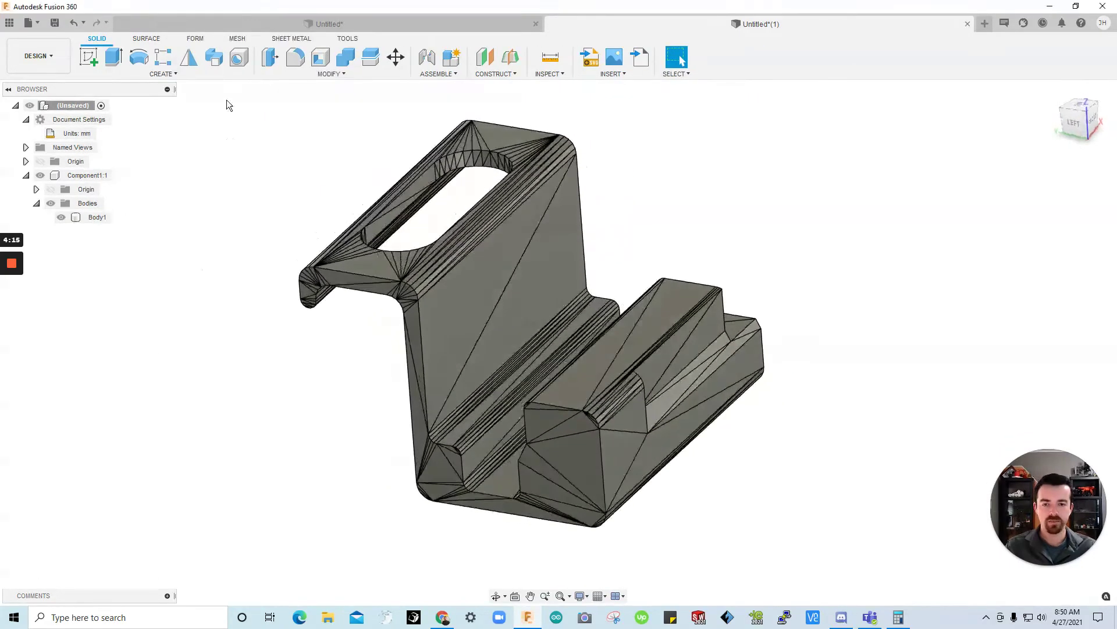
click(143, 40)
click(320, 56)
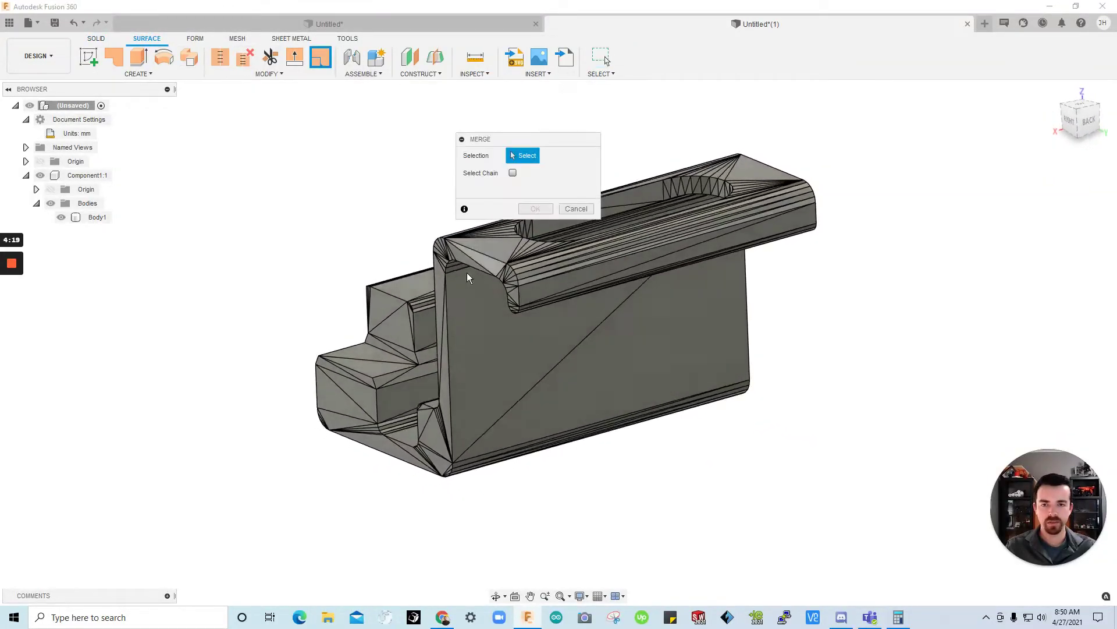
click(515, 259)
click(640, 344)
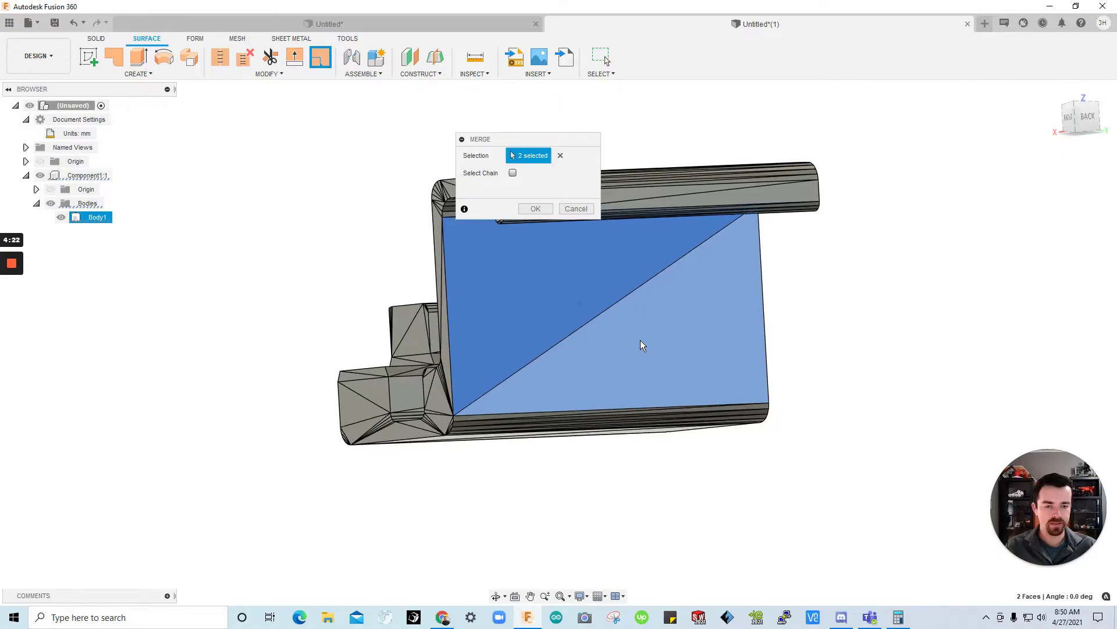
key(Return)
shift+middle_drag(640, 346, 473, 220)
scroll(506, 232, up, 3)
click(463, 225)
shift+middle_drag(713, 256, 657, 251)
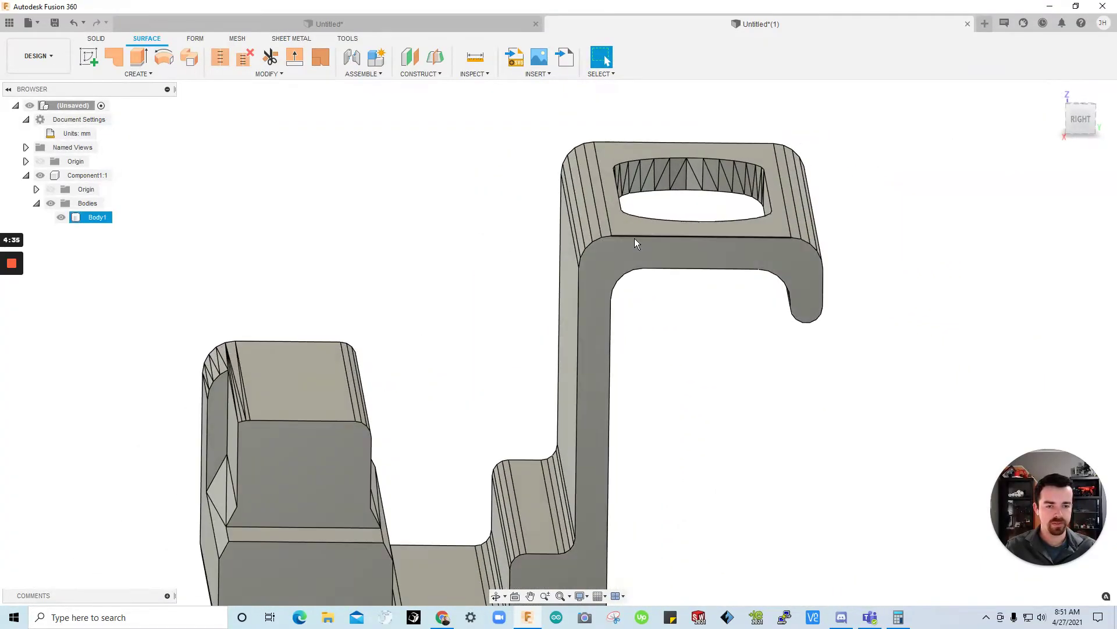
click(777, 292)
drag(777, 292, 700, 303)
shift+middle_drag(699, 302, 620, 242)
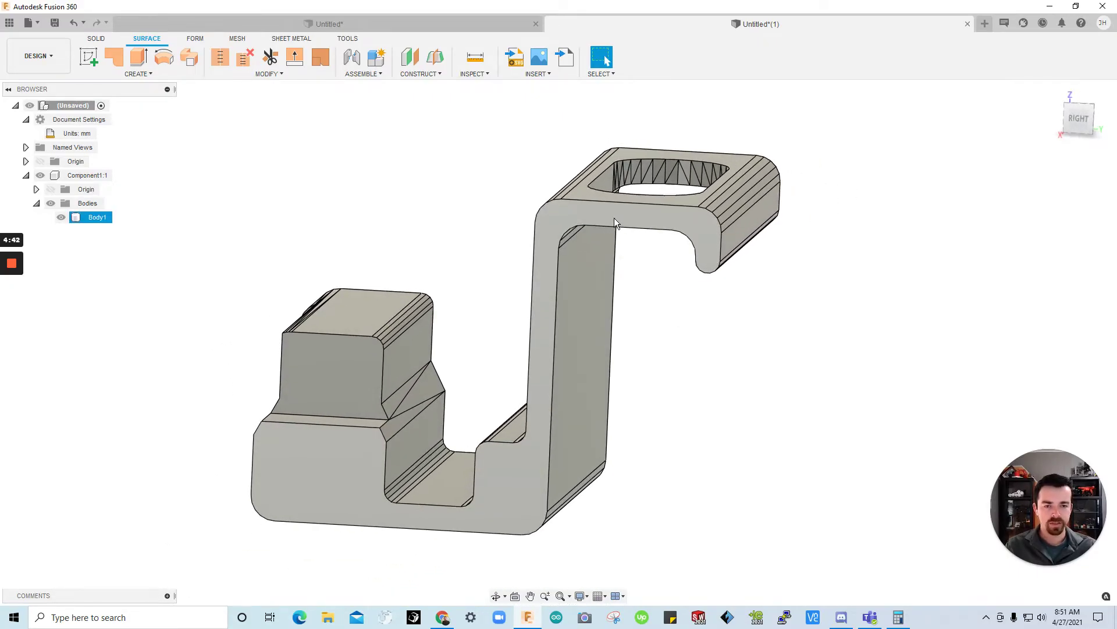
click(613, 218)
click(706, 325)
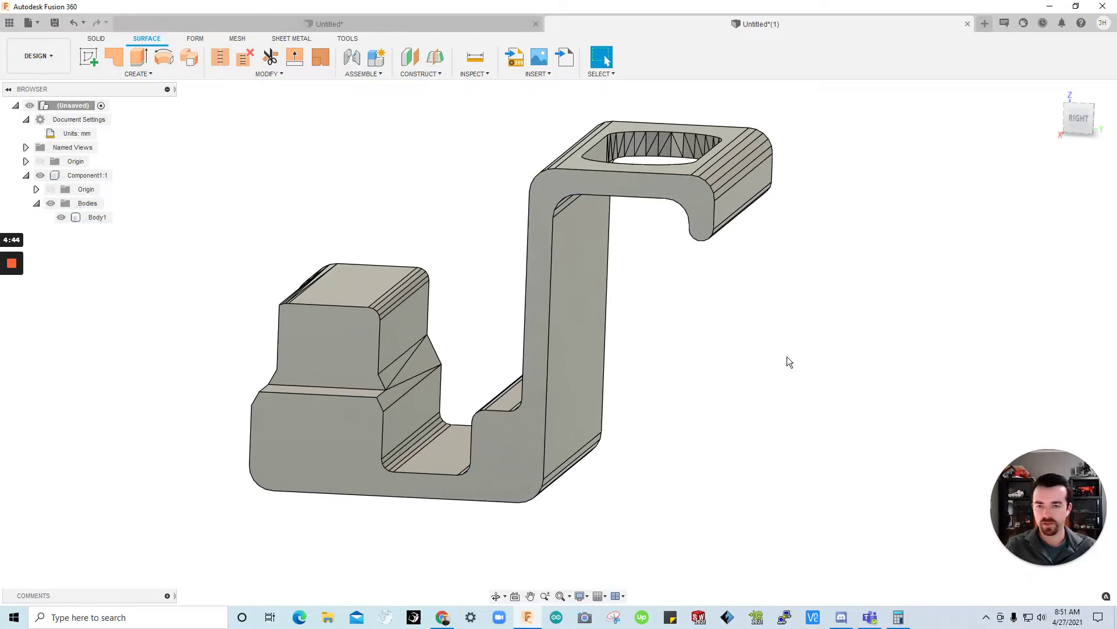
Step: From the SOLID tab, turn on Capture Design History for the root component
click(94, 39)
right_click(81, 107)
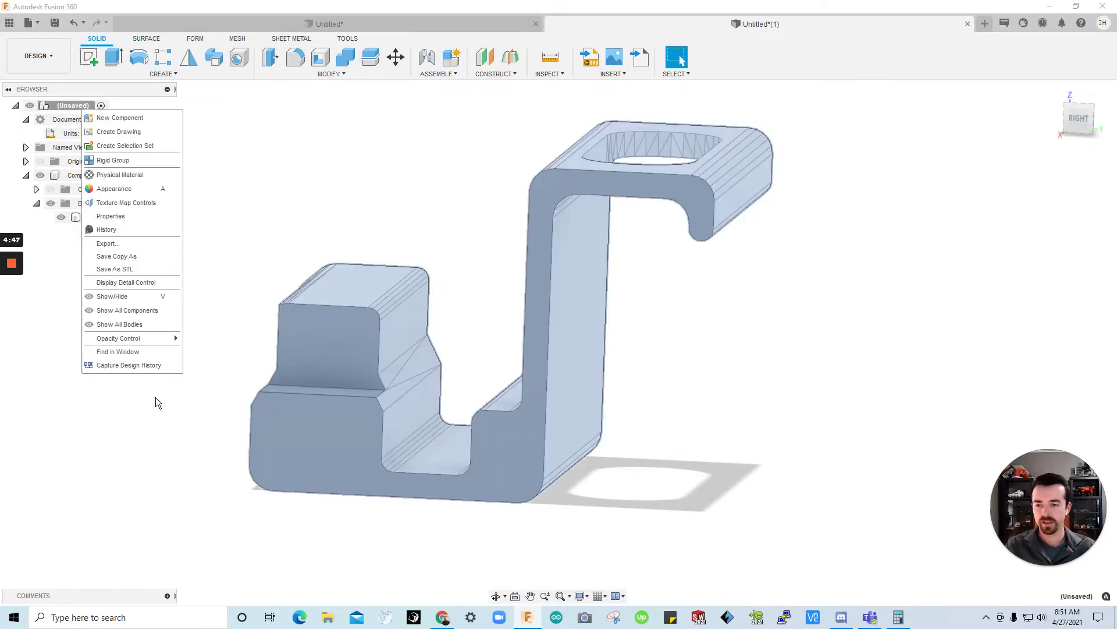
click(145, 365)
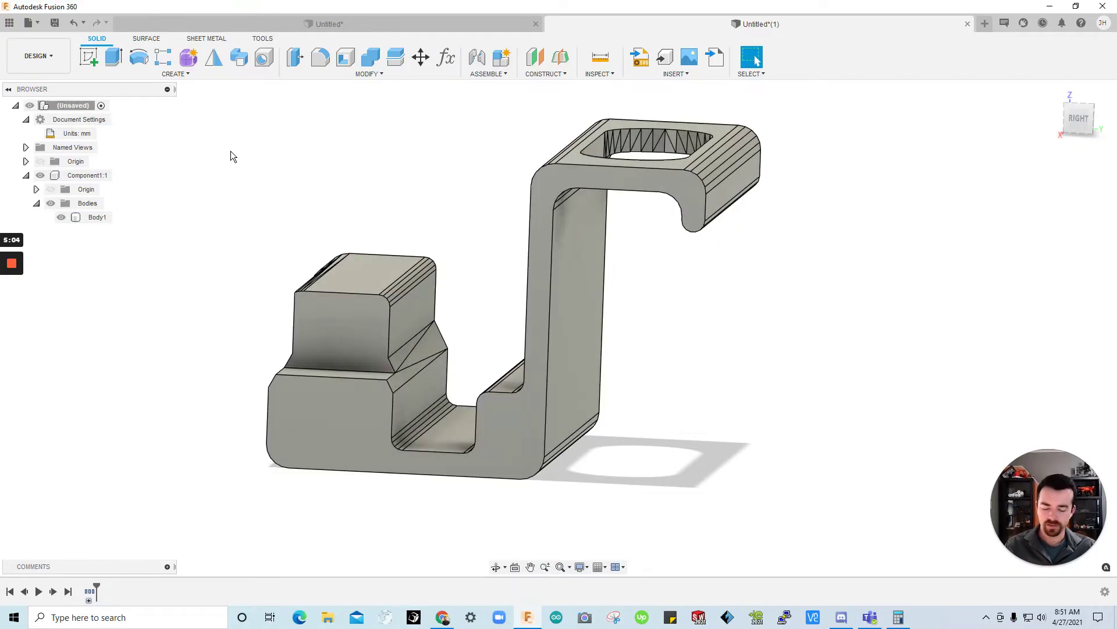
Step: Save the holder design under the name Warner_Example_File (v0)
key(ctrl+s)
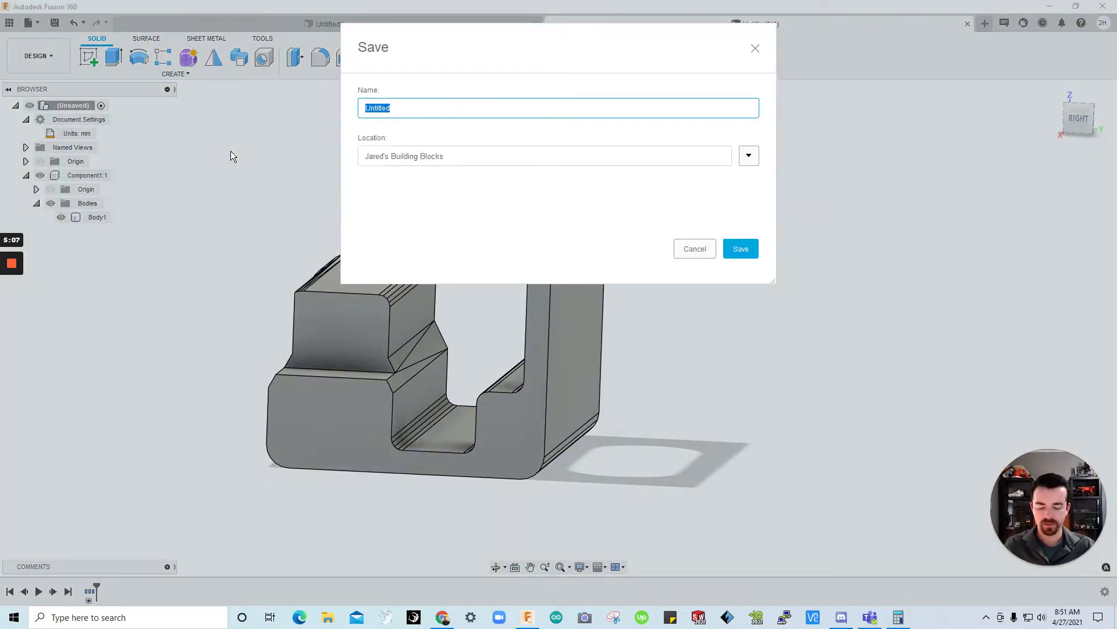
text(War)
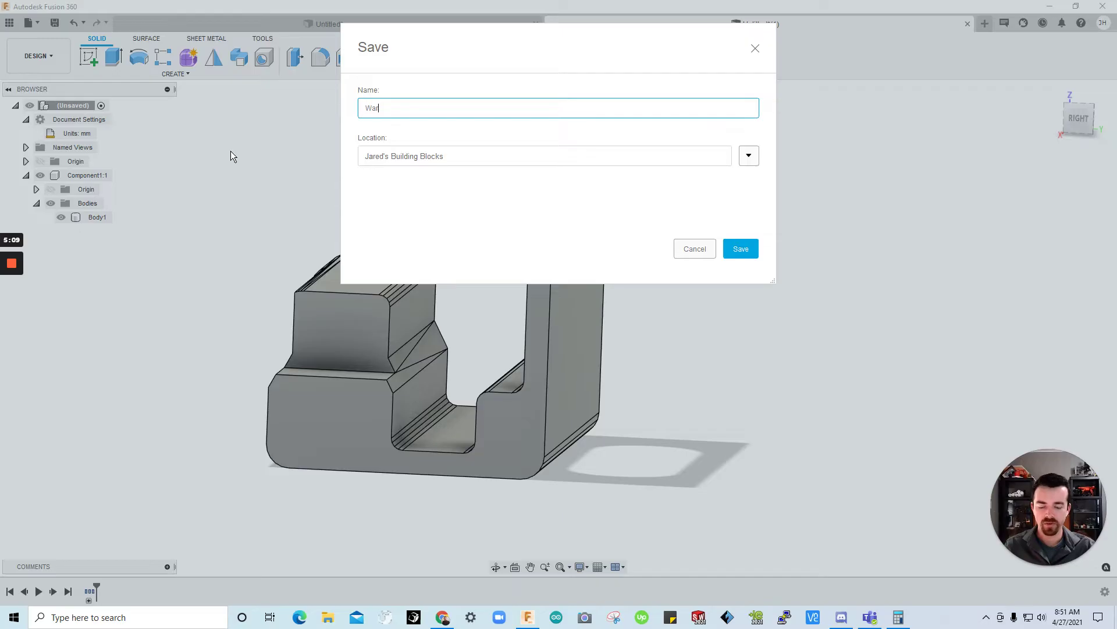
text(ner_E)
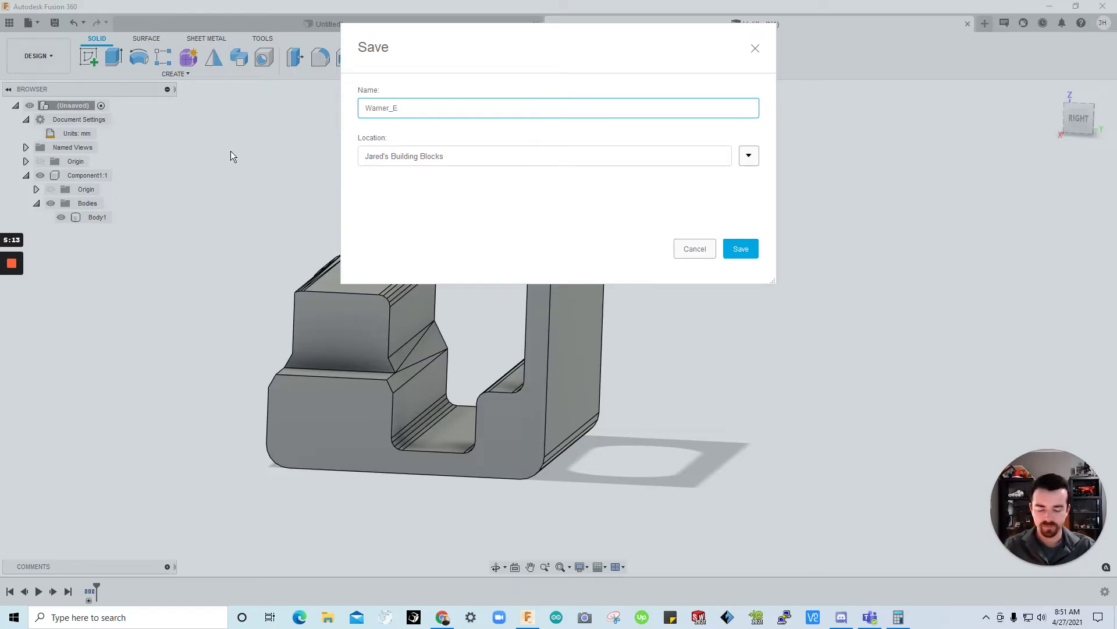
text(xample_File)
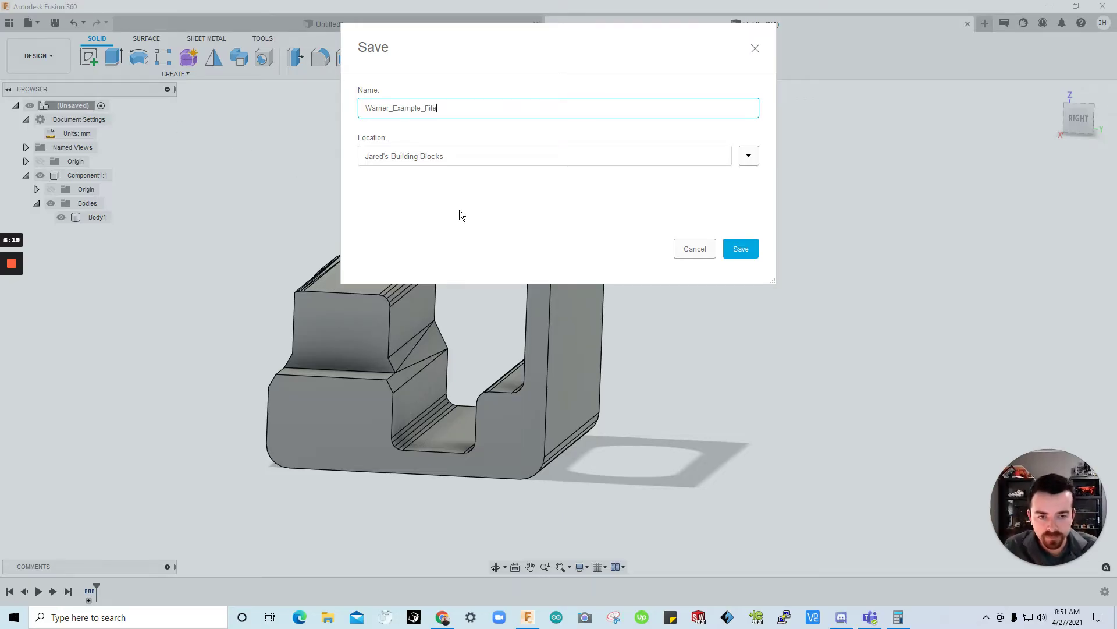
click(732, 253)
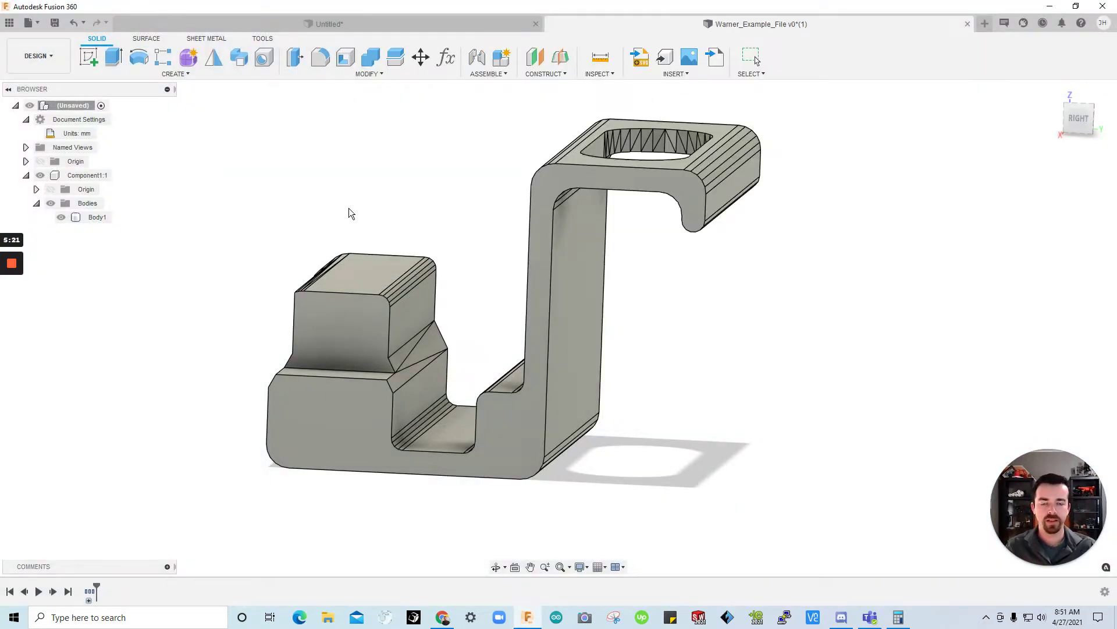
scroll(466, 298, down, 3)
scroll(563, 119, up, 4)
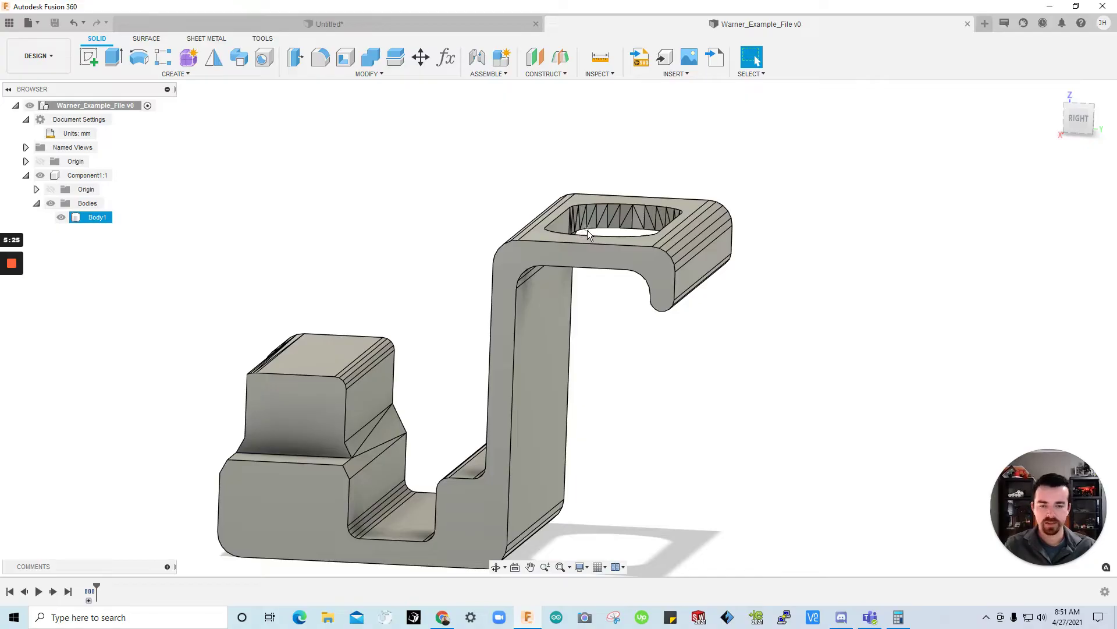
Step: Orbit around the holder and save a new version of the design
shift+middle_drag(588, 230, 565, 240)
click(566, 239)
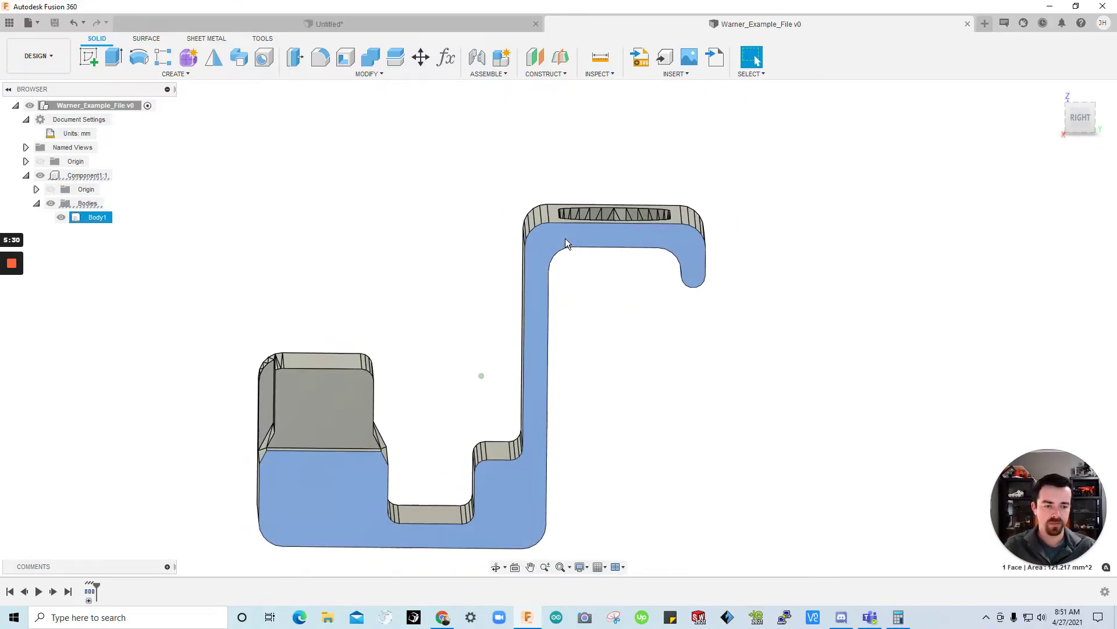
shift+middle_drag(565, 240, 565, 238)
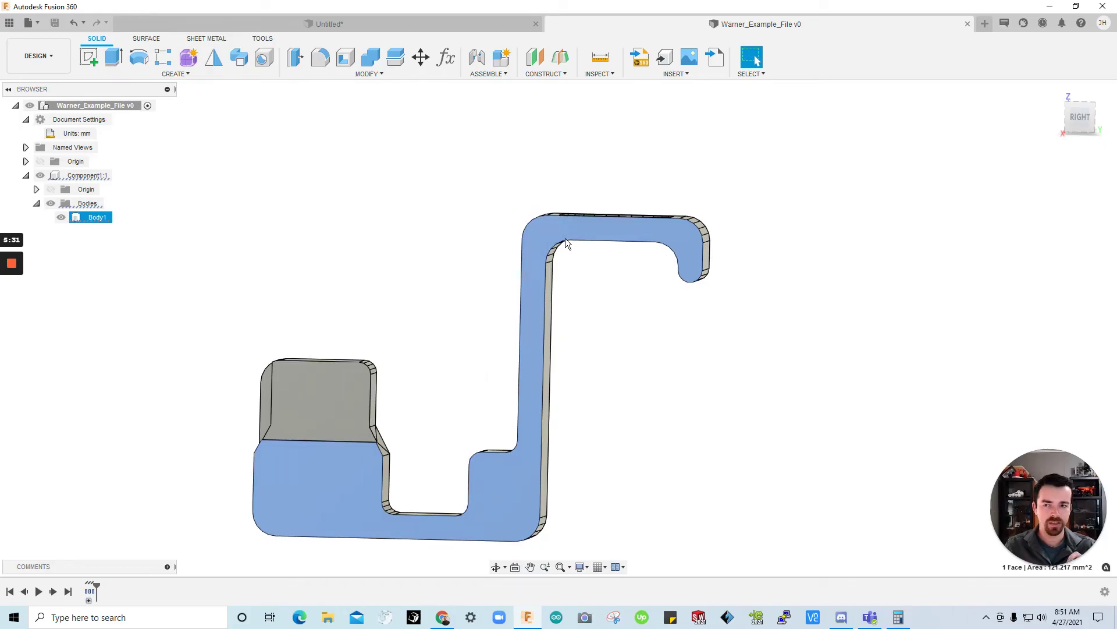
key(ctrl+s)
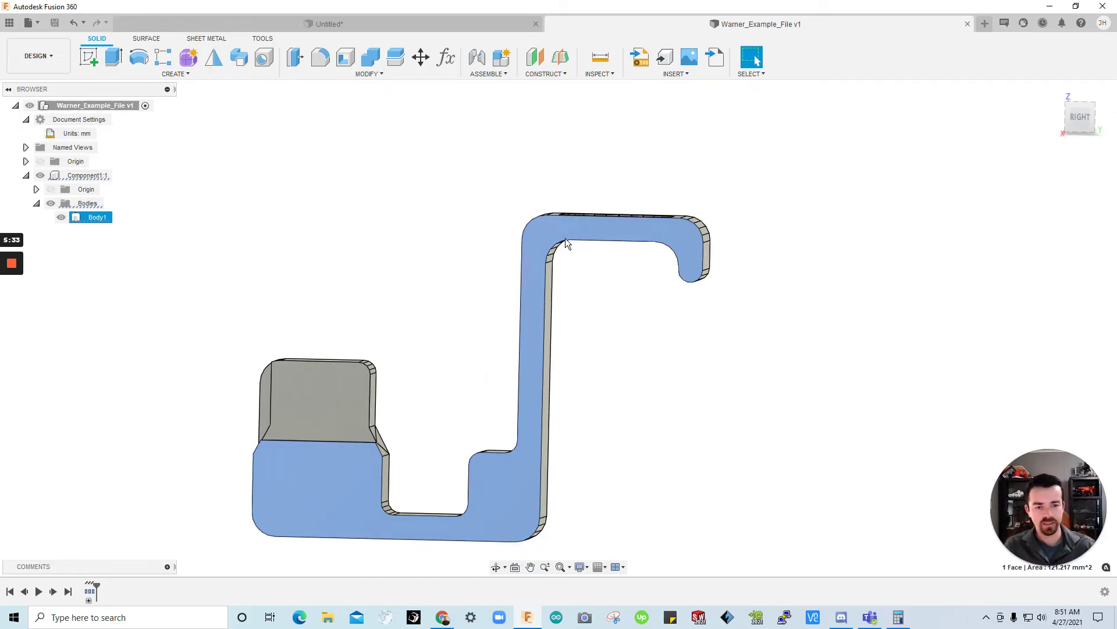
drag(795, 317, 443, 200)
click(670, 354)
Step: Start a new sketch on the hook's flat side face, cancelling the Circle tool
shift+middle_drag(444, 228, 390, 152)
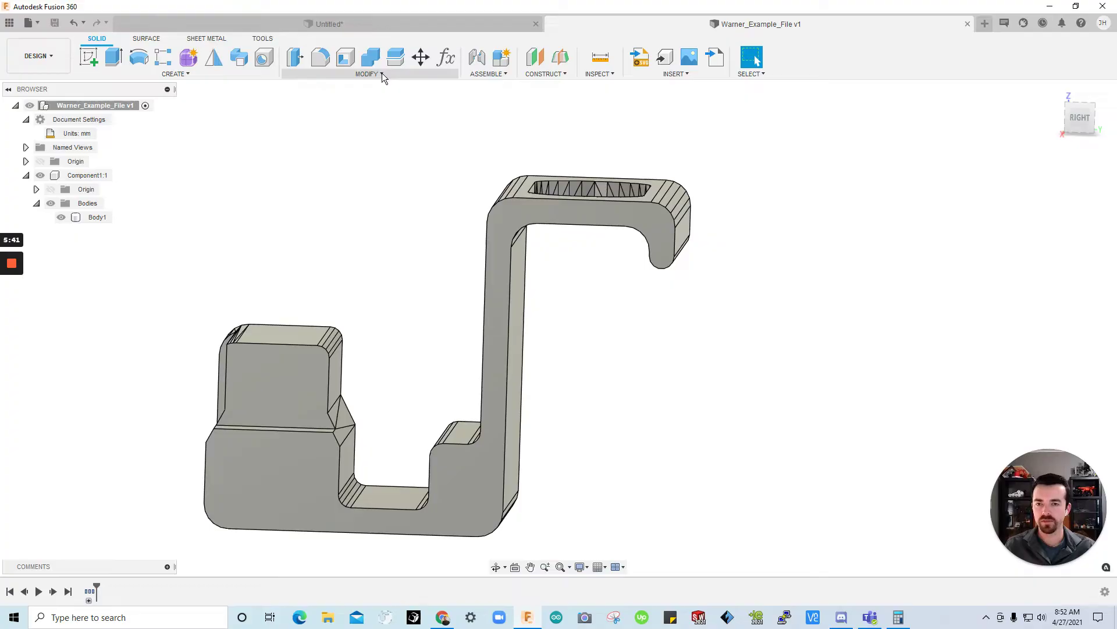
click(527, 213)
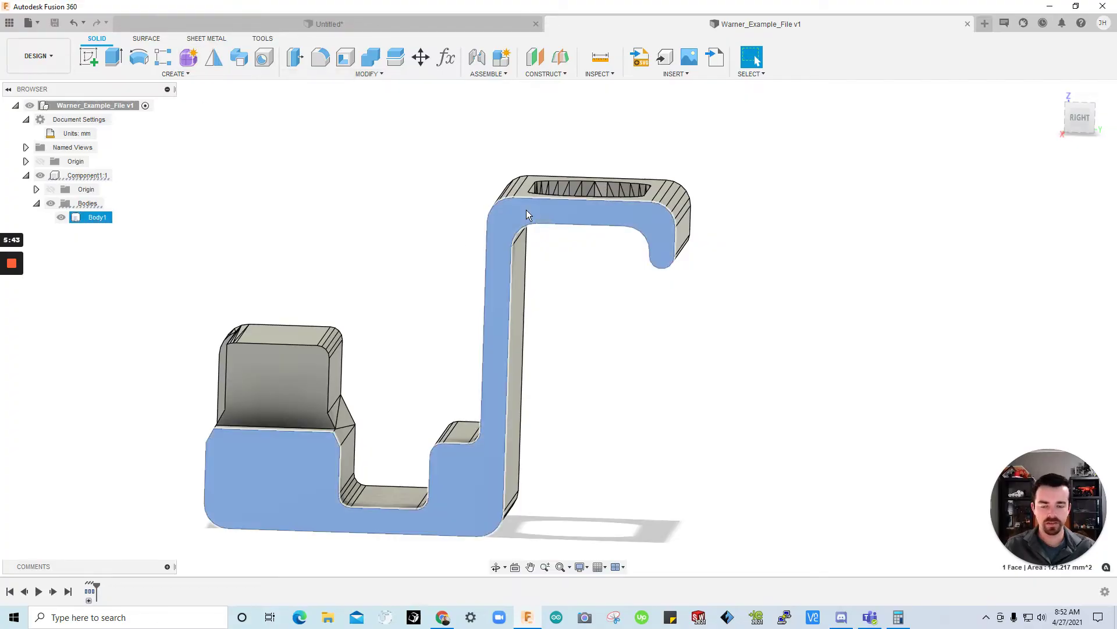
key(c)
scroll(579, 325, up, 5)
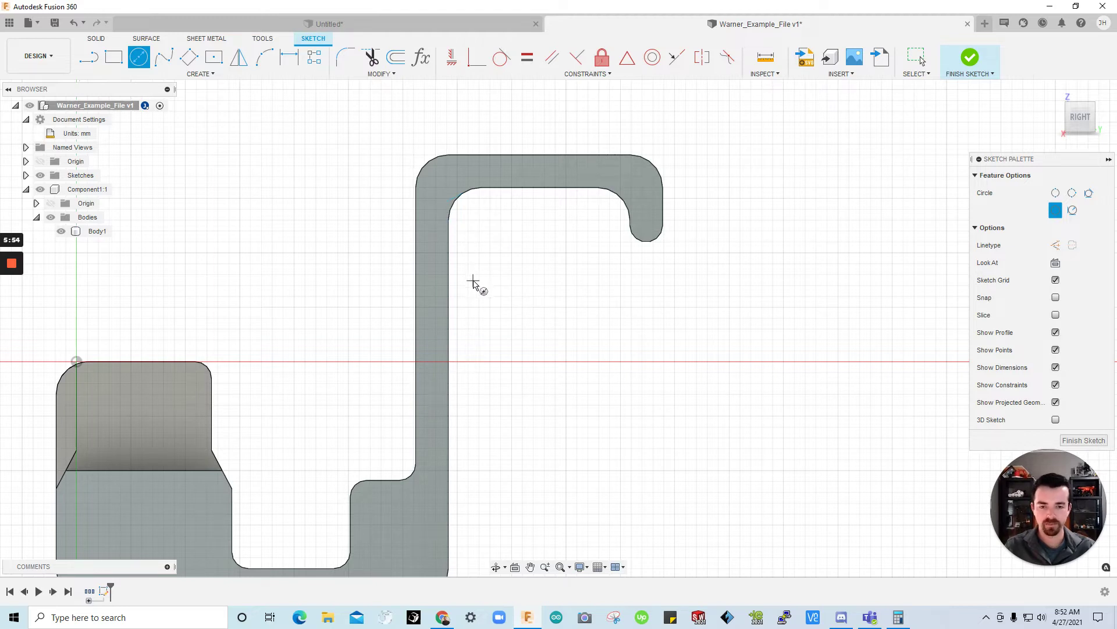
key(Escape)
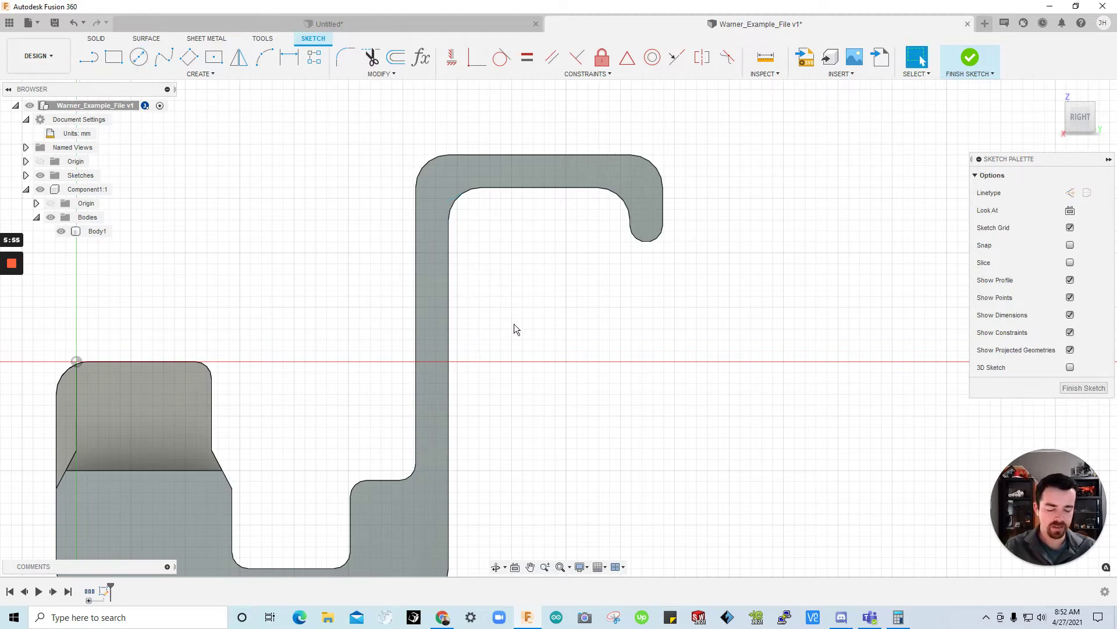
Step: Project the whole Body1 outline into the sketch
key(p)
click(441, 206)
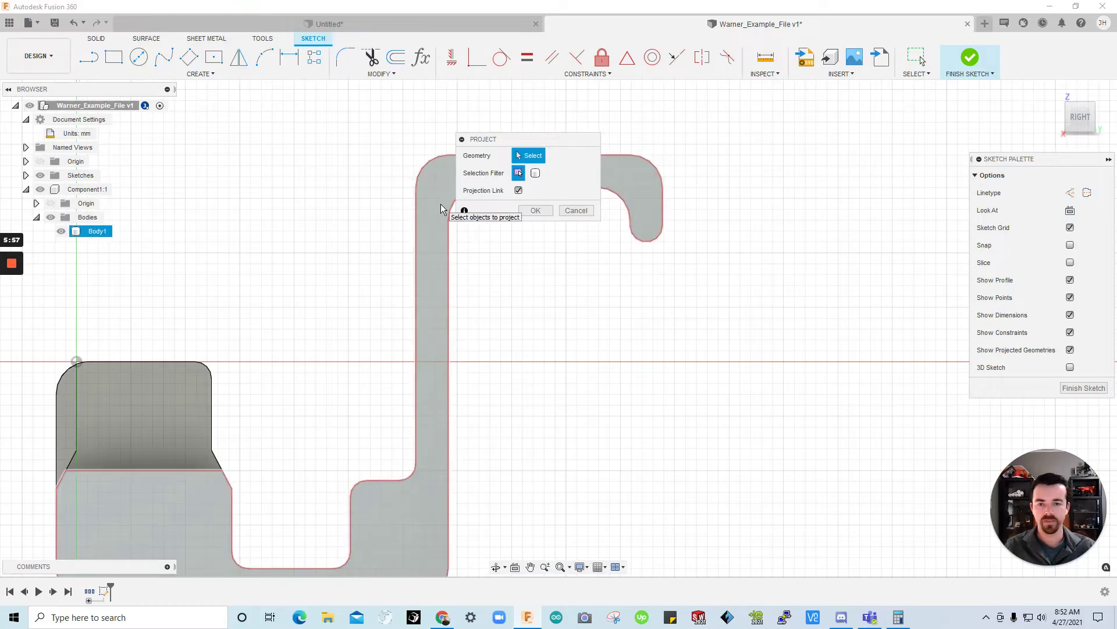
click(441, 204)
drag(549, 148, 874, 187)
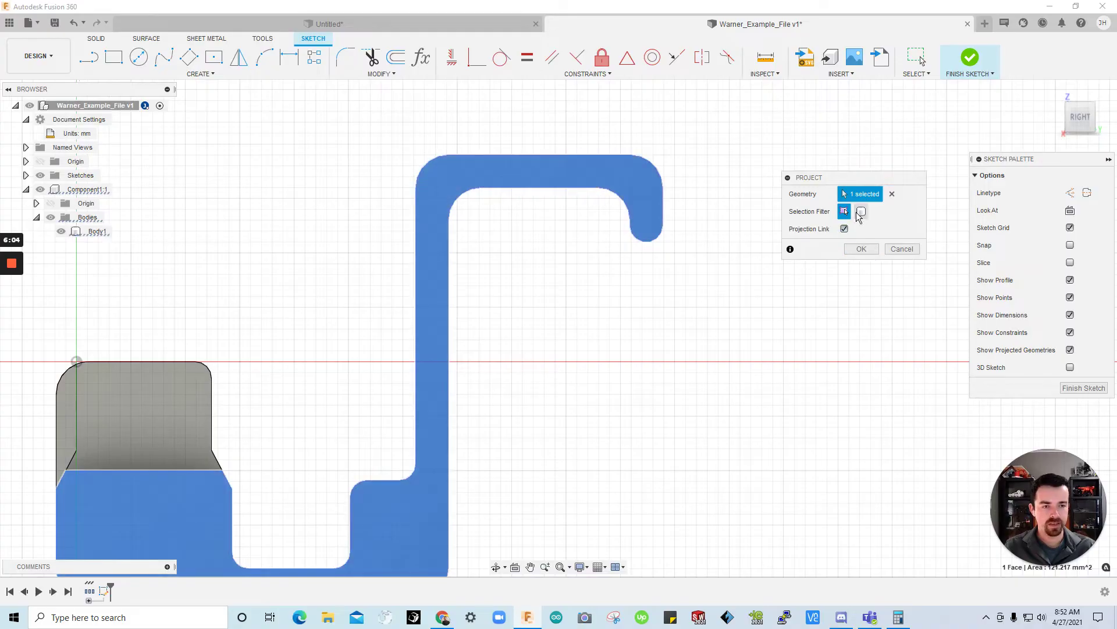
shift+middle_drag(765, 331, 876, 265)
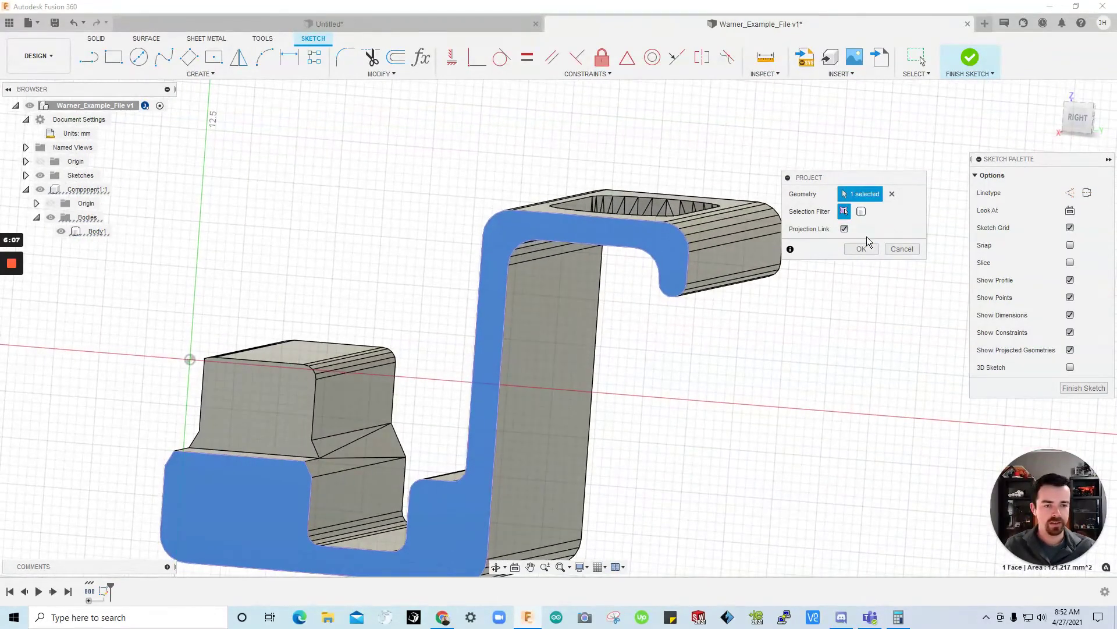
click(867, 249)
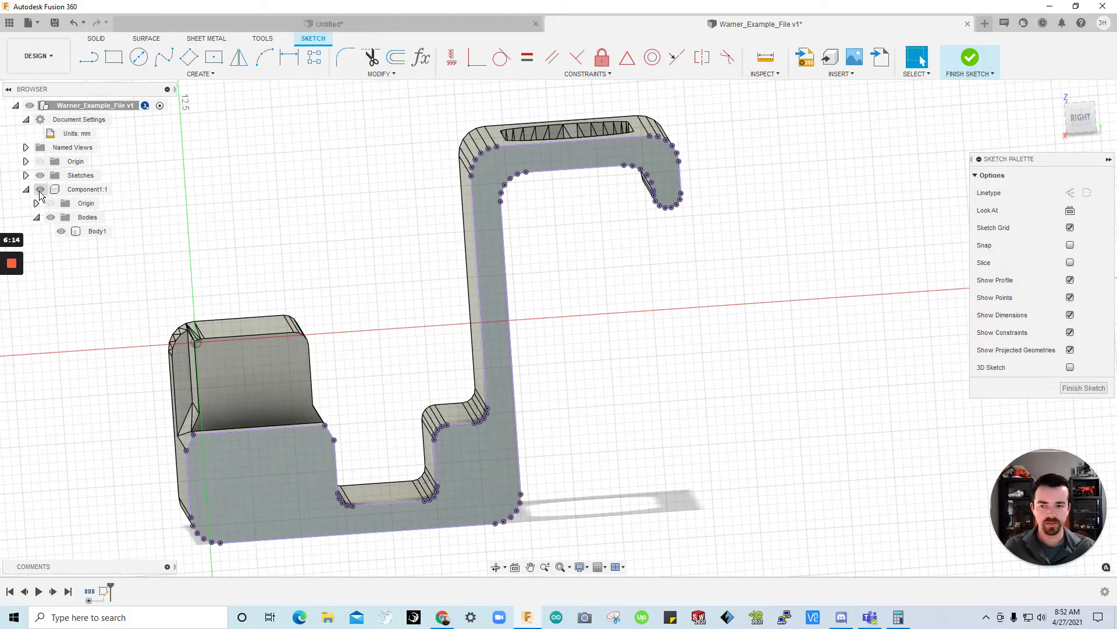
Step: Hide Body1 so only the projected hook-and-base profile shows, then select that profile
click(39, 189)
click(40, 189)
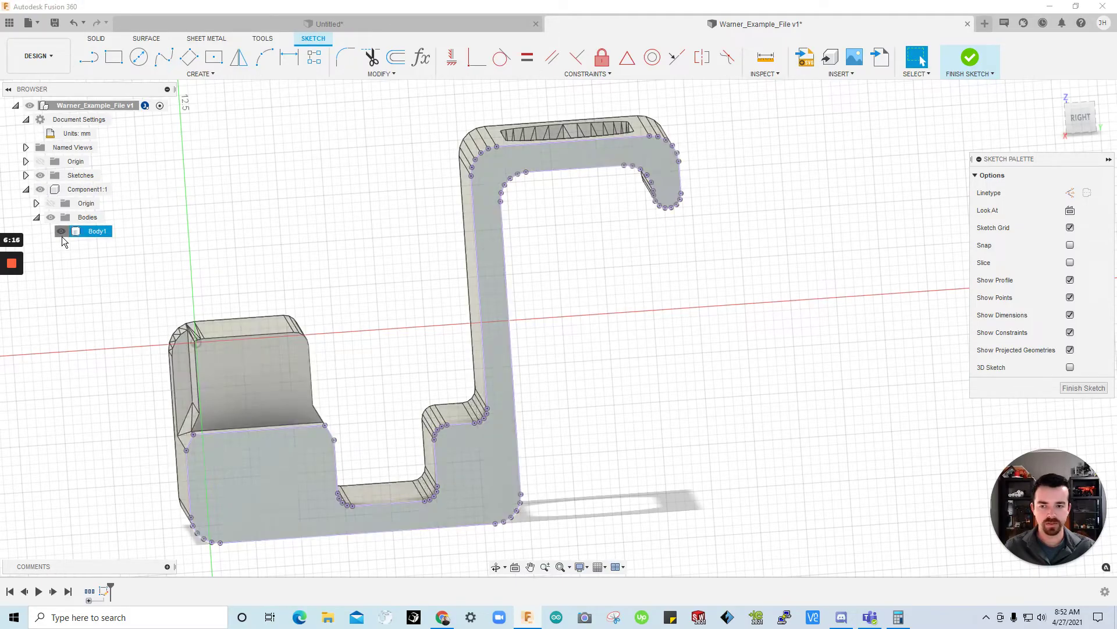
click(61, 232)
middle_drag(680, 428, 678, 459)
scroll(577, 216, up, 3)
scroll(577, 210, down, 3)
mouse_move(578, 214)
shift+middle_down()
mouse_move(582, 229)
mouse_move(499, 312)
mouse_move(582, 307)
mouse_move(603, 244)
mouse_move(582, 205)
shift+middle_up()
scroll(582, 198, up, 3)
scroll(739, 276, up, 1)
drag(748, 277, 617, 310)
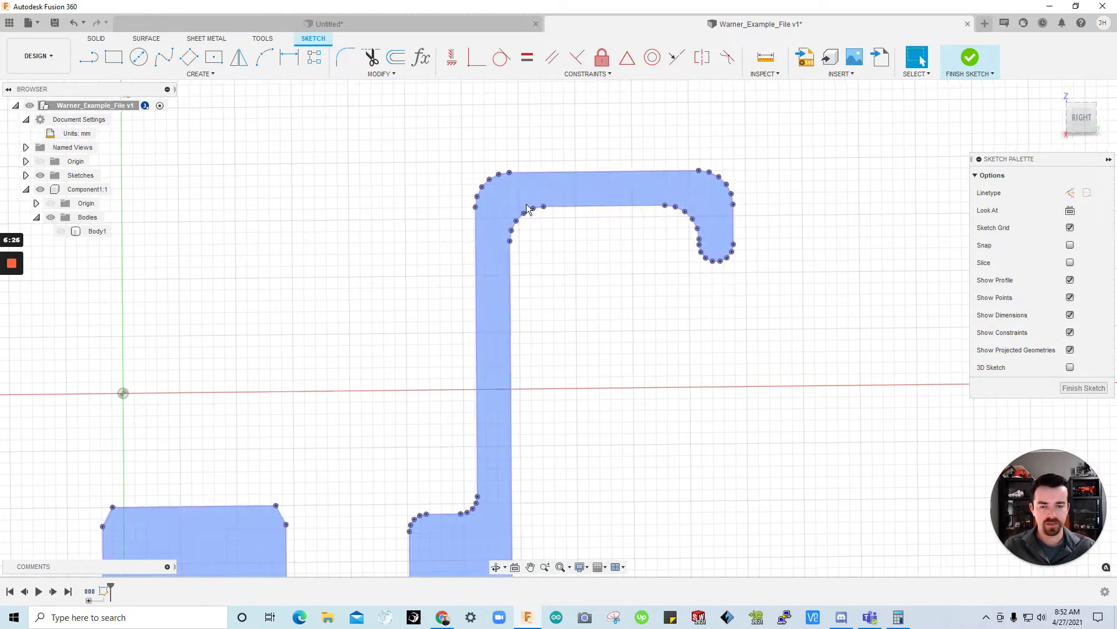
scroll(526, 205, up, 1)
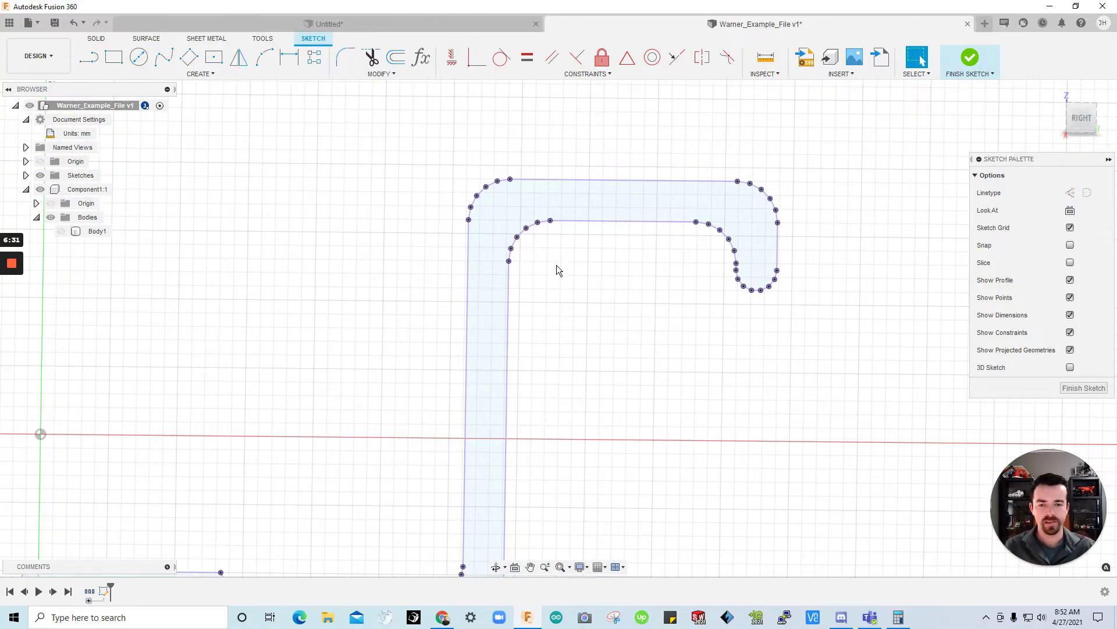
Step: Draw a two-point rectangle enclosing the holder's top hook in the sketch
click(114, 57)
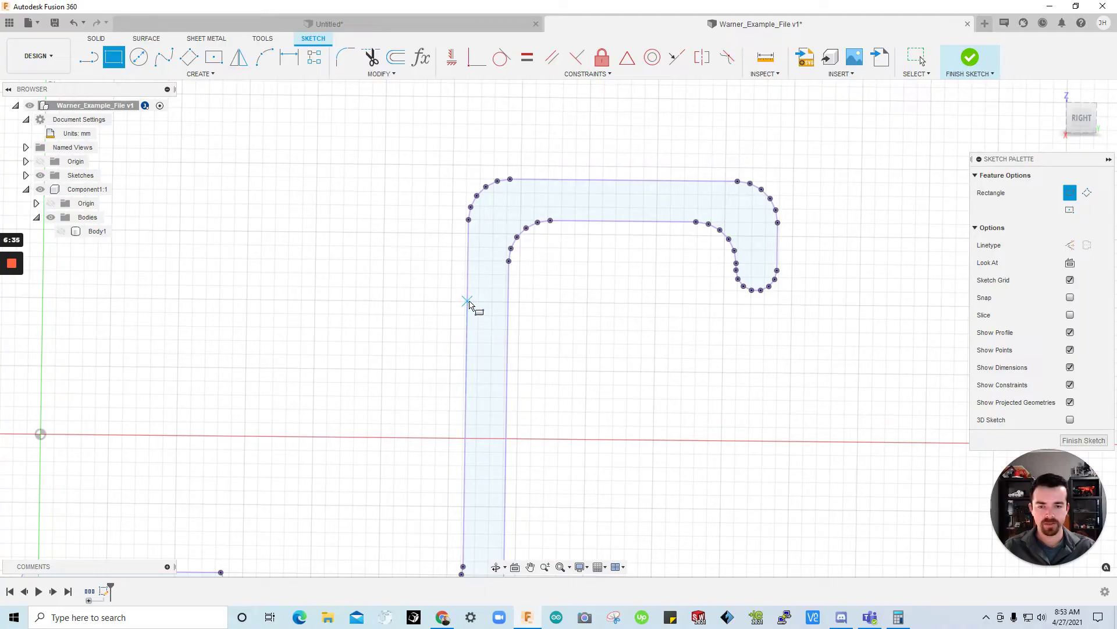
click(468, 316)
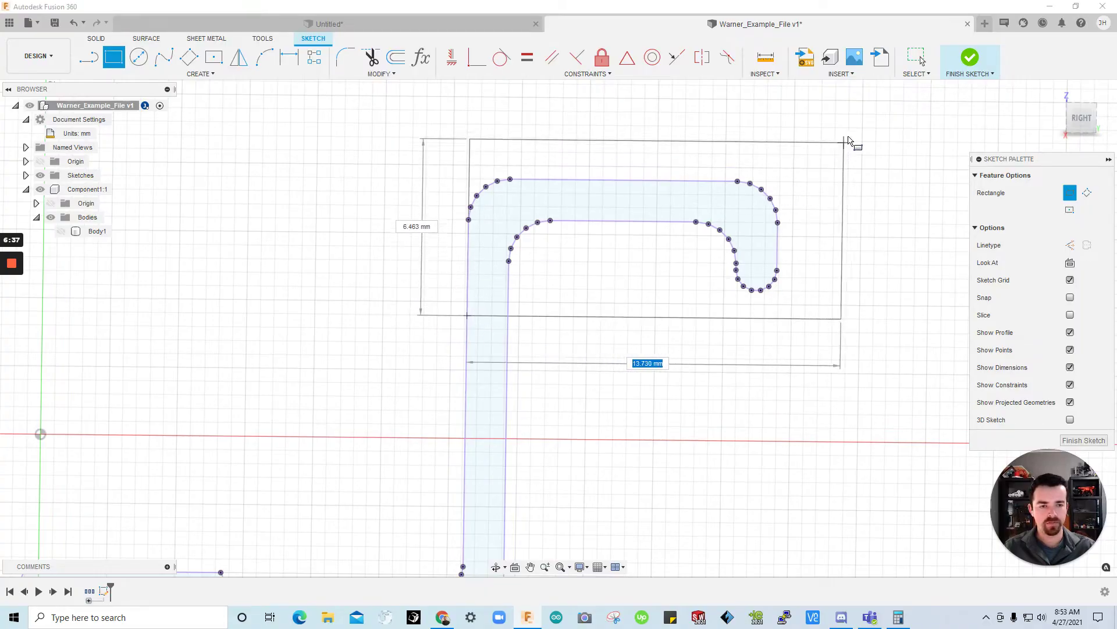
click(851, 137)
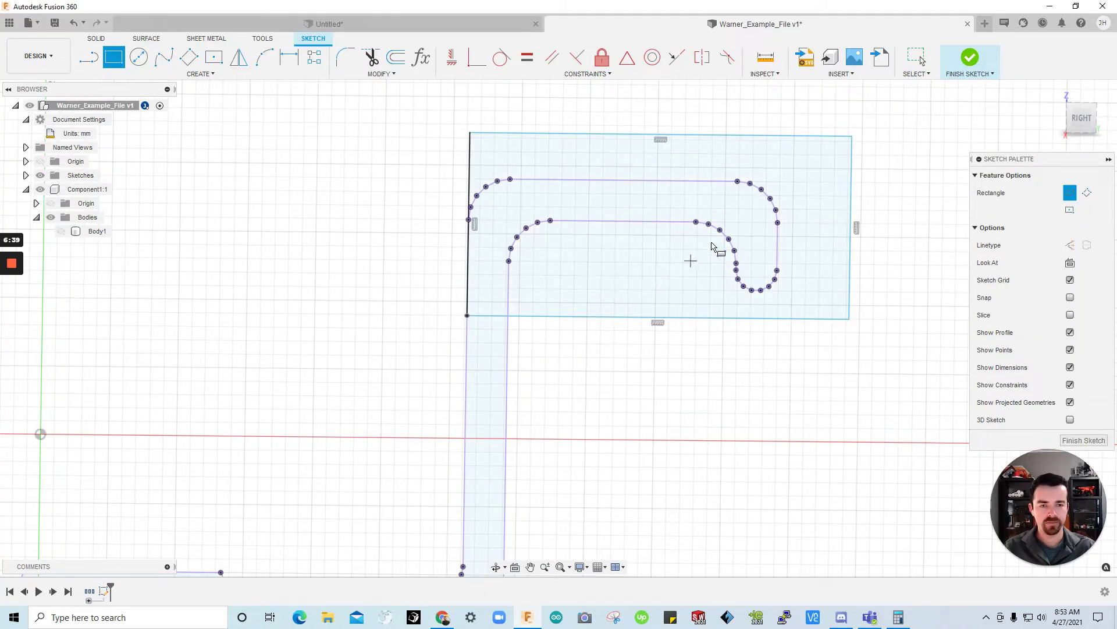
Step: Finish the sketch and make Body1 visible again from an angled view
click(970, 57)
scroll(530, 245, down, 4)
shift+middle_drag(532, 249, 42, 226)
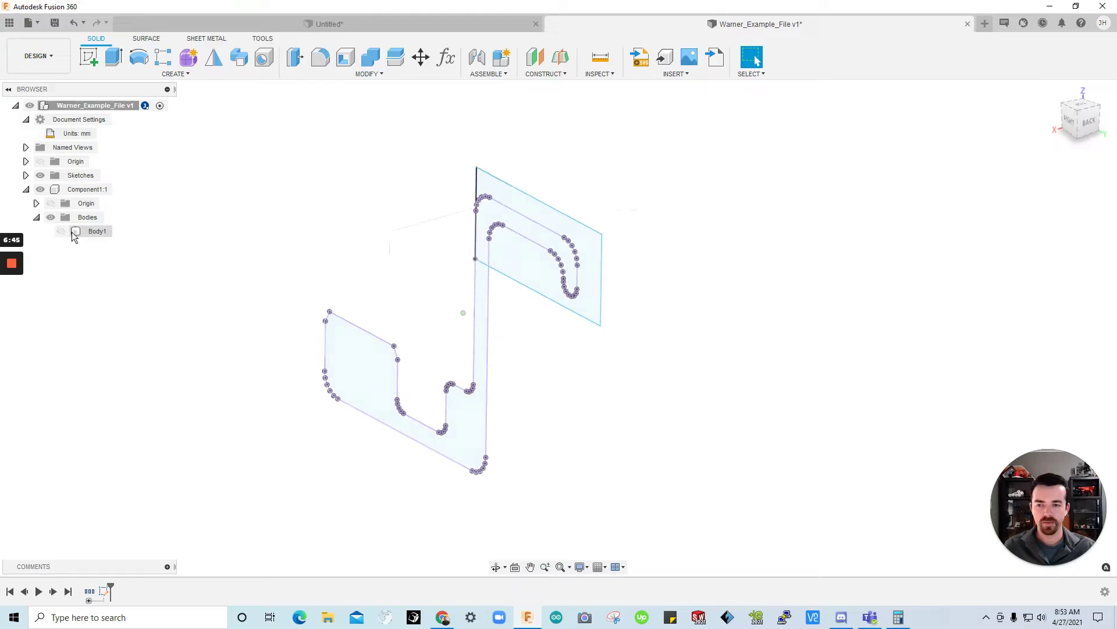
click(61, 231)
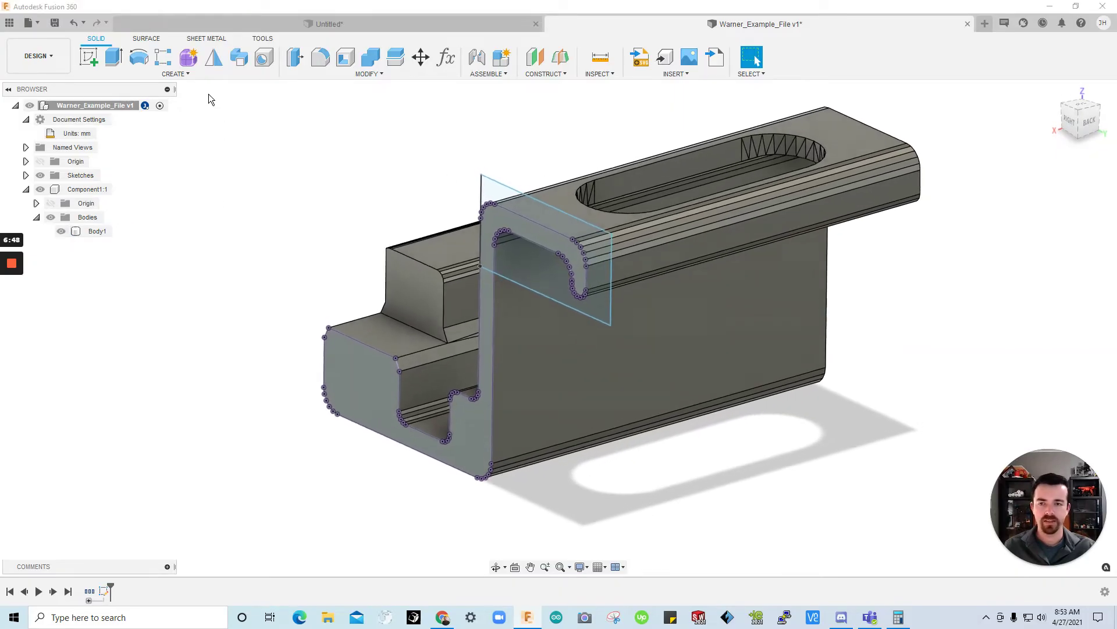
Step: Extrude the rectangle's two hook profiles as a cut back through the holder
click(120, 62)
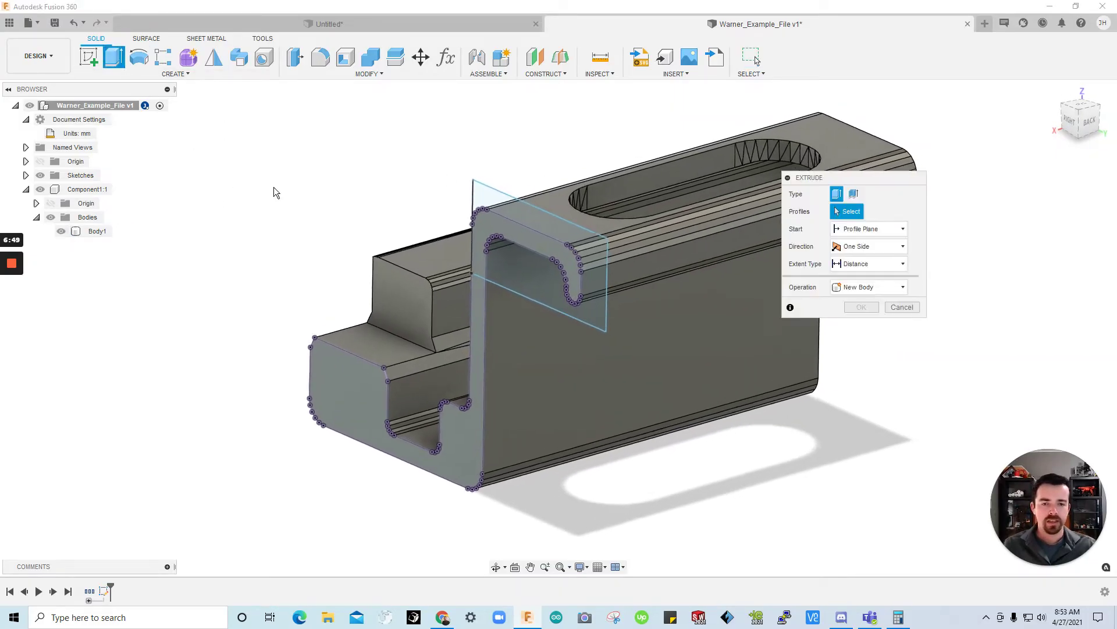
click(522, 281)
click(497, 234)
drag(383, 263, 678, 335)
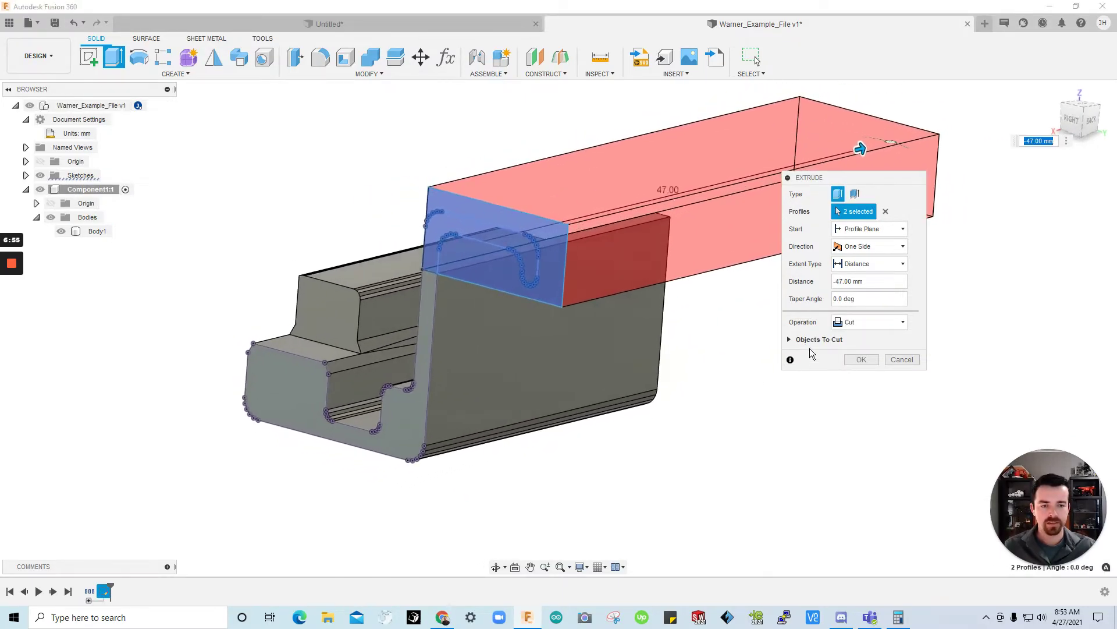
Step: Set the cut's extent to To Object at the body's end face and apply it
click(901, 264)
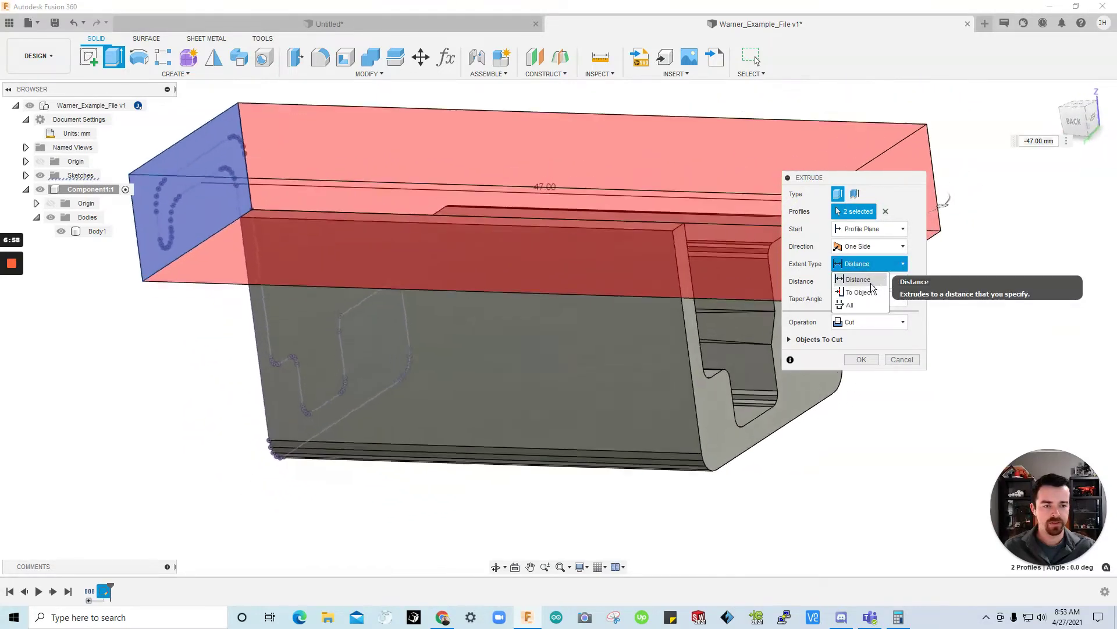
click(866, 293)
click(703, 469)
click(704, 470)
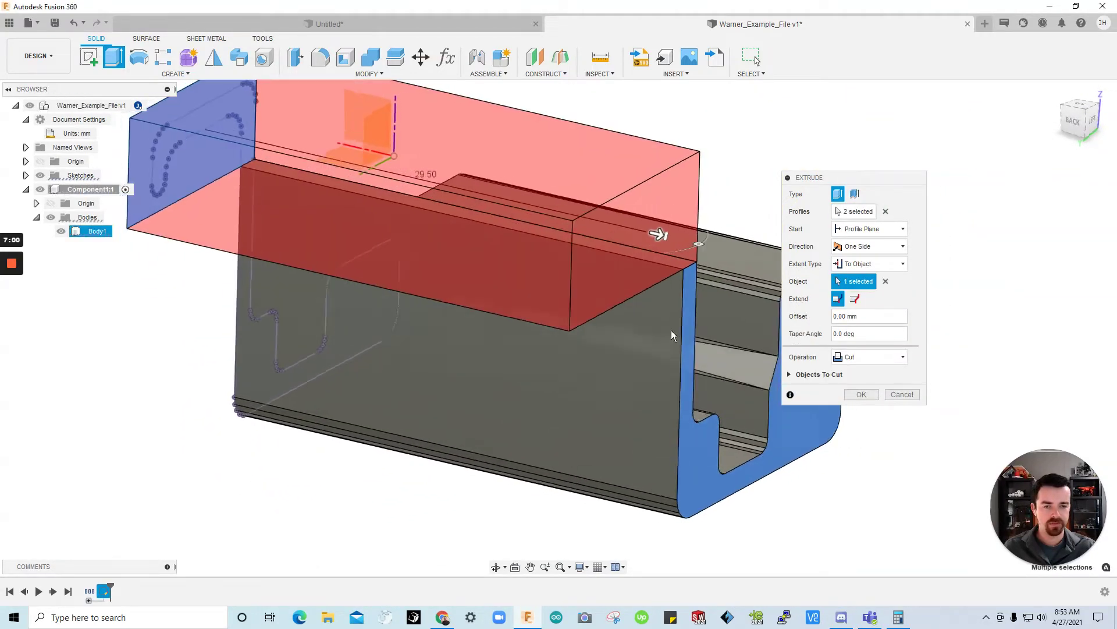
shift+middle_drag(668, 320, 710, 312)
scroll(710, 312, up, 1)
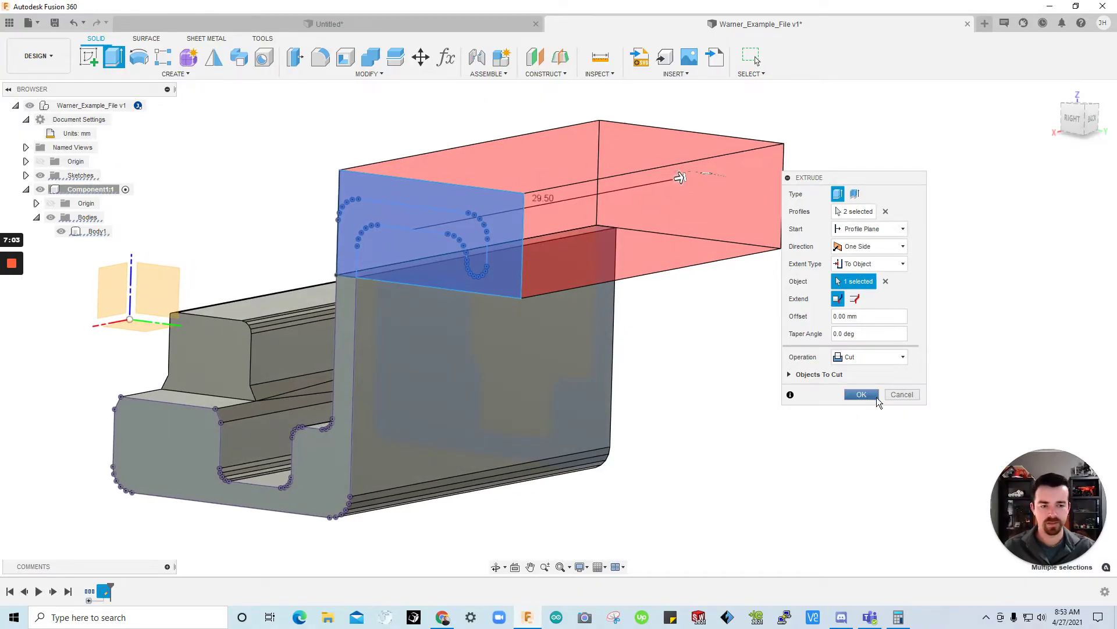
click(877, 397)
mouse_move(795, 310)
shift+middle_down()
mouse_move(735, 316)
mouse_move(563, 289)
mouse_move(528, 373)
mouse_move(243, 210)
shift+middle_up()
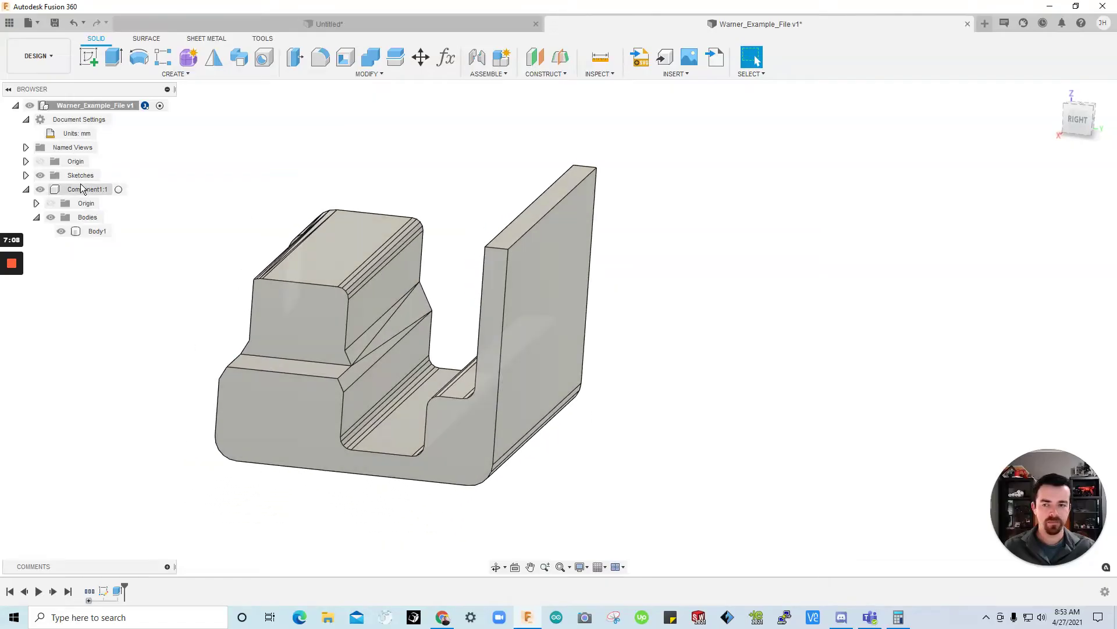
Step: Show Sketch1 over the holder and step the timeline back and forward one feature
click(26, 176)
click(51, 189)
shift+middle_drag(396, 235, 297, 225)
scroll(178, 99, down, 2)
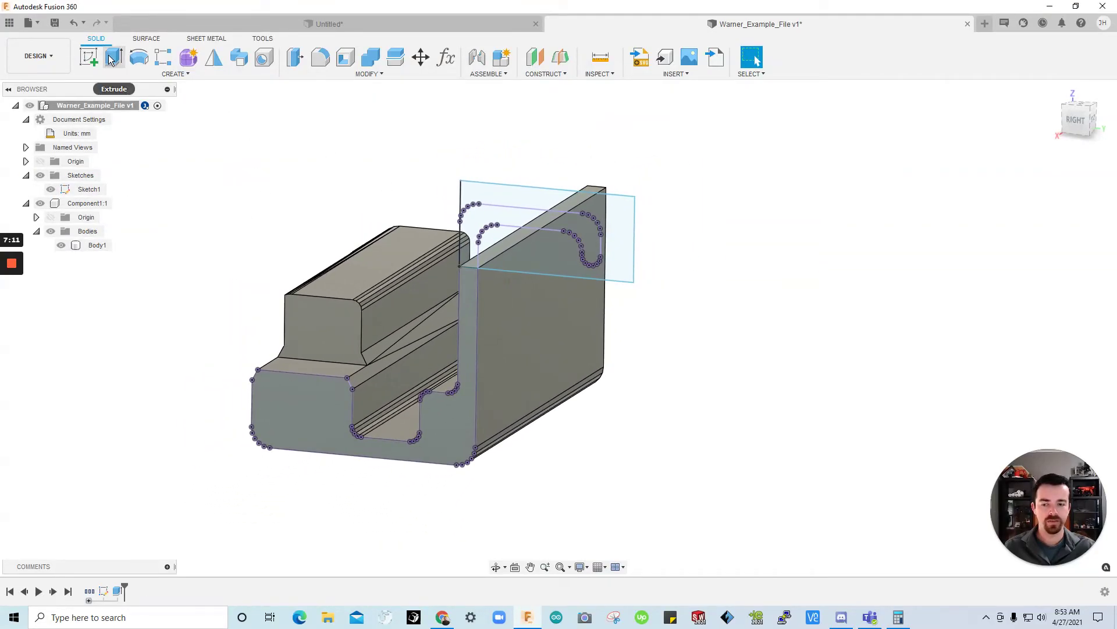
click(24, 591)
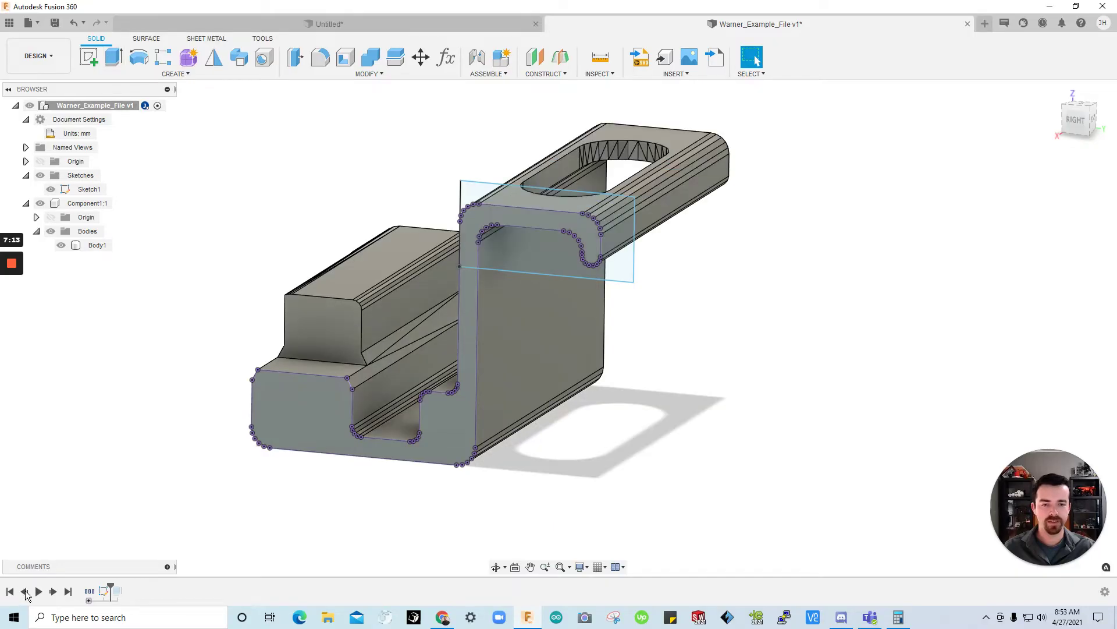
click(53, 591)
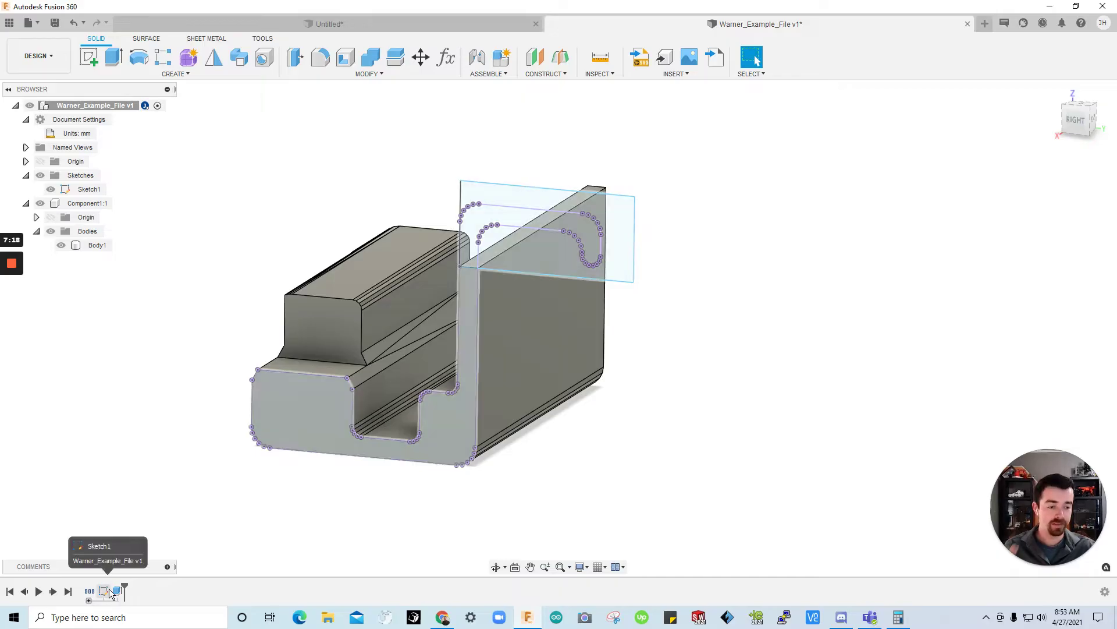
Step: Try extruding the hook profile 18 mm into an arm, then cancel the extrusion
click(114, 57)
click(485, 218)
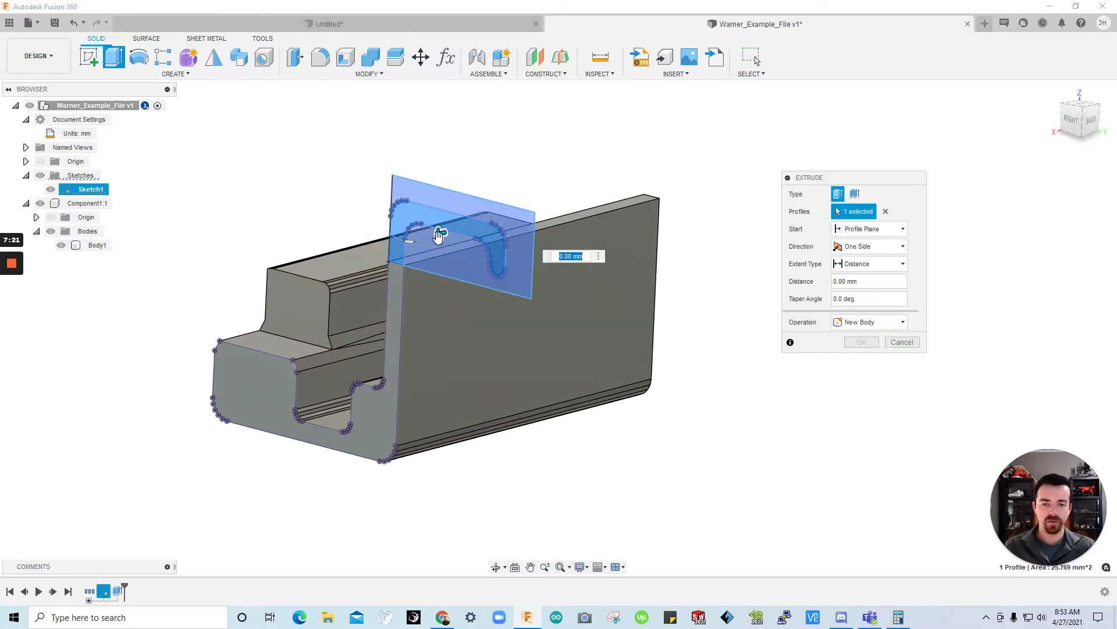
drag(440, 231, 646, 264)
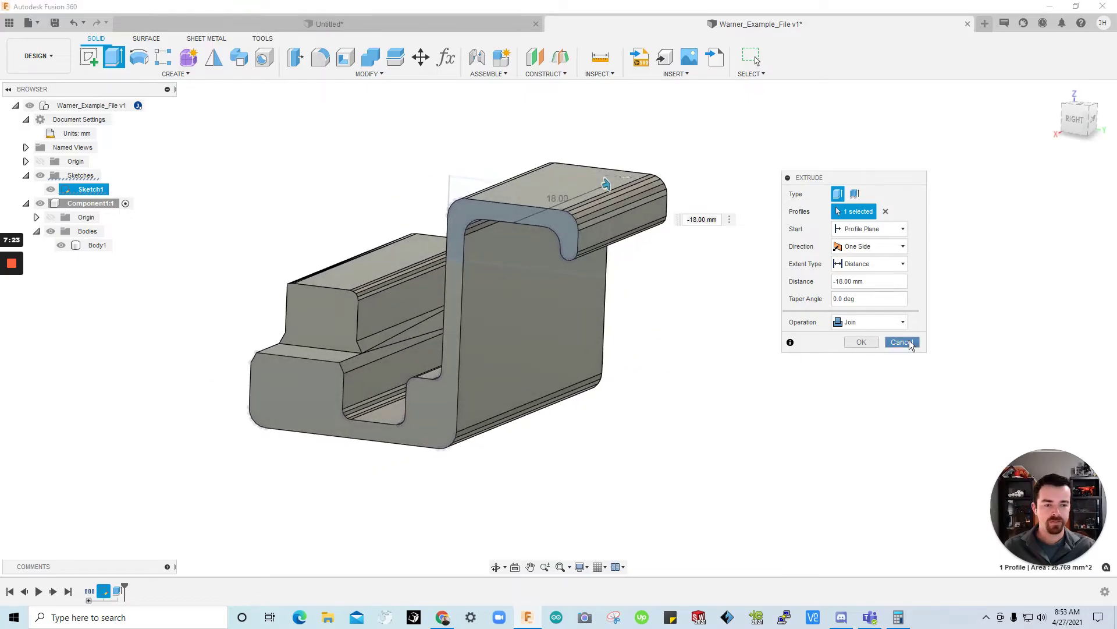
click(902, 341)
mouse_move(526, 250)
shift+middle_down()
mouse_move(548, 236)
mouse_move(666, 294)
mouse_move(411, 376)
mouse_move(89, 256)
shift+middle_up()
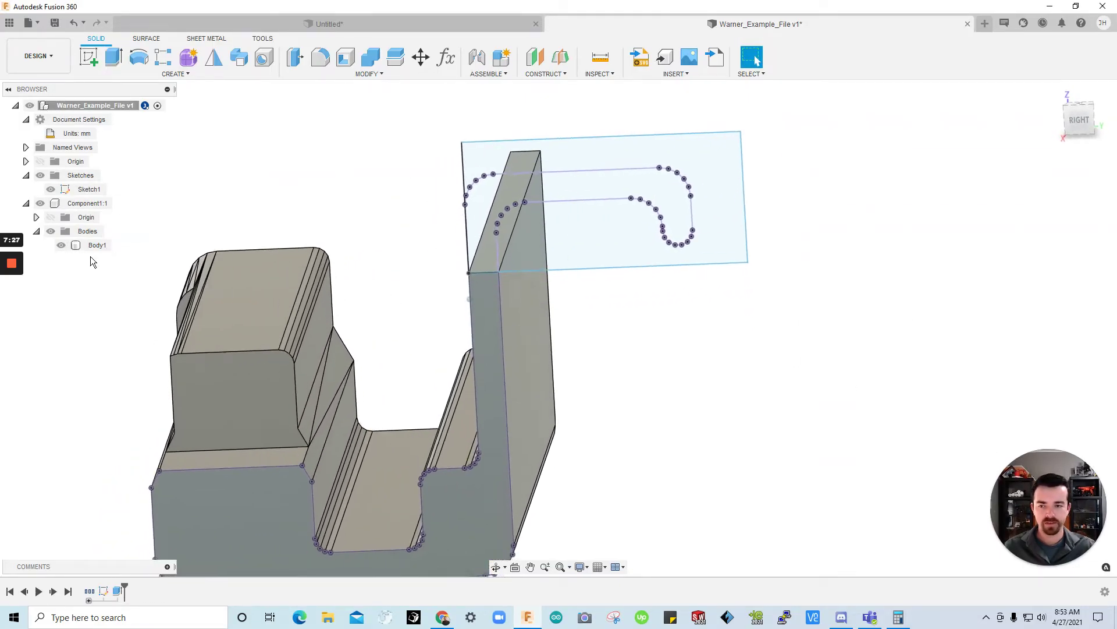
Step: Edit Sketch1 with Body1 hidden and select the hook's sketch curves
double_click(88, 189)
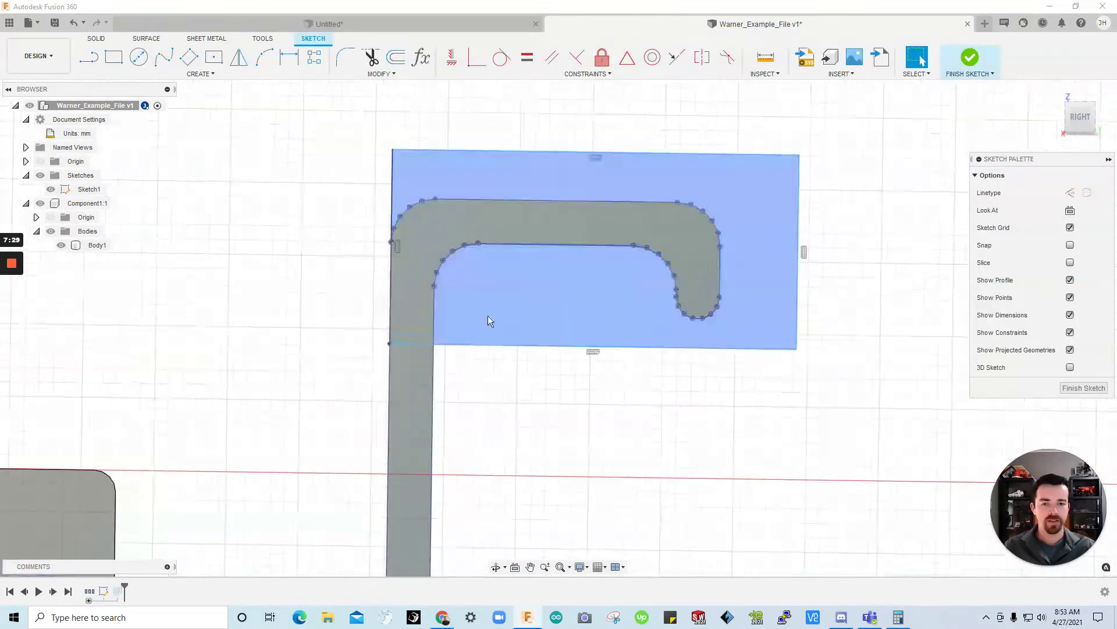
click(60, 246)
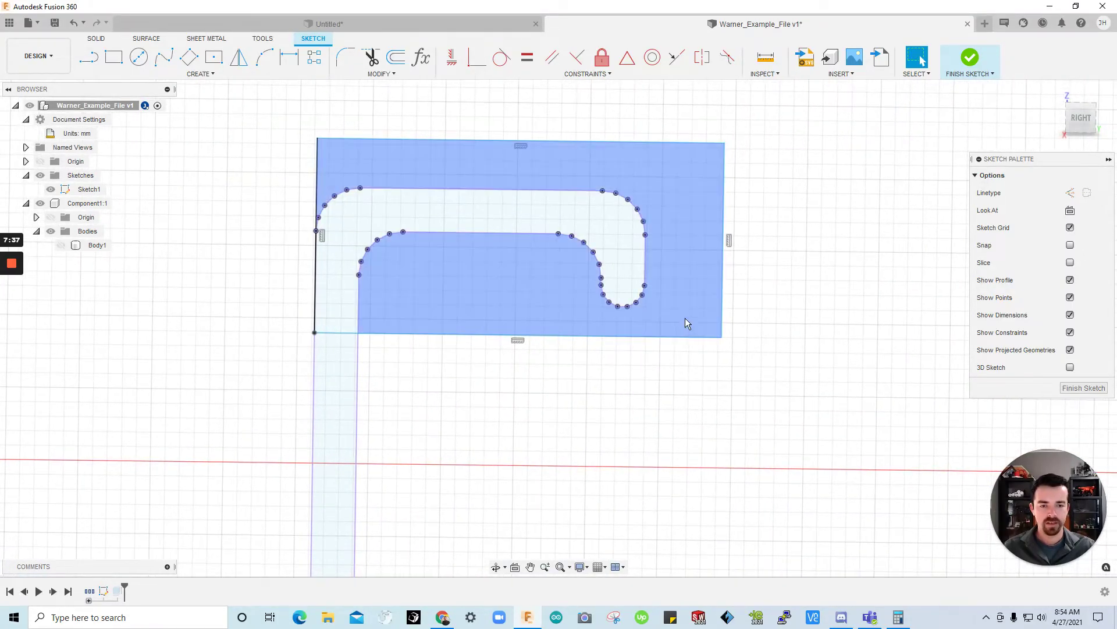
drag(683, 321, 581, 212)
mouse_move(566, 167)
mouse_down()
mouse_move(689, 313)
mouse_move(579, 249)
mouse_move(585, 180)
mouse_up()
Step: Make the rectangle's bottom edge a construction line so hook and upright form one profile
click(605, 339)
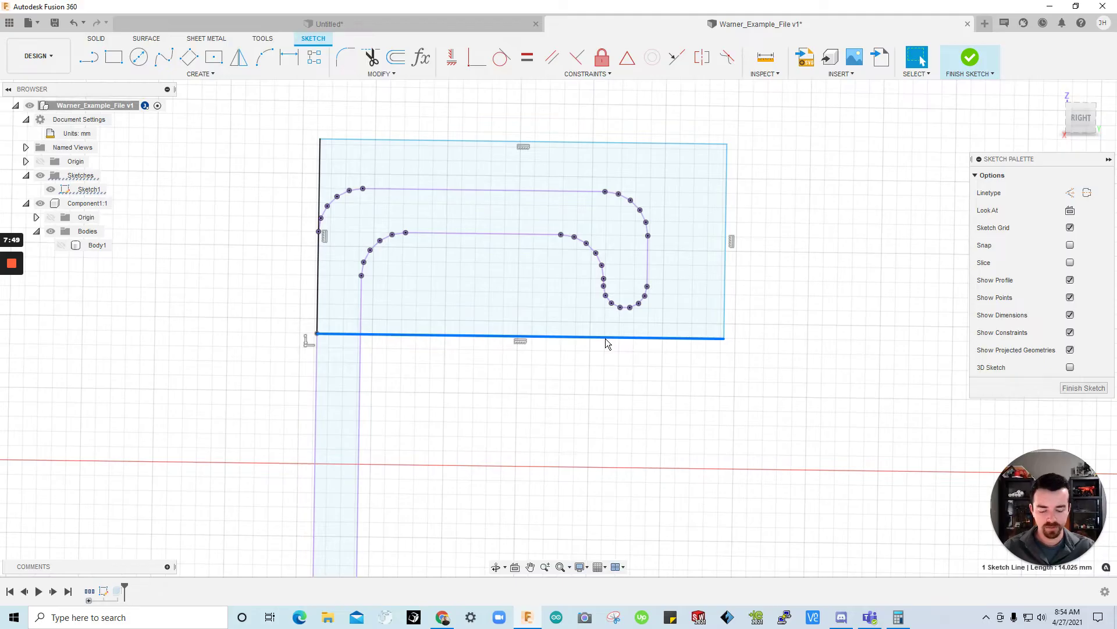
key(x)
click(687, 373)
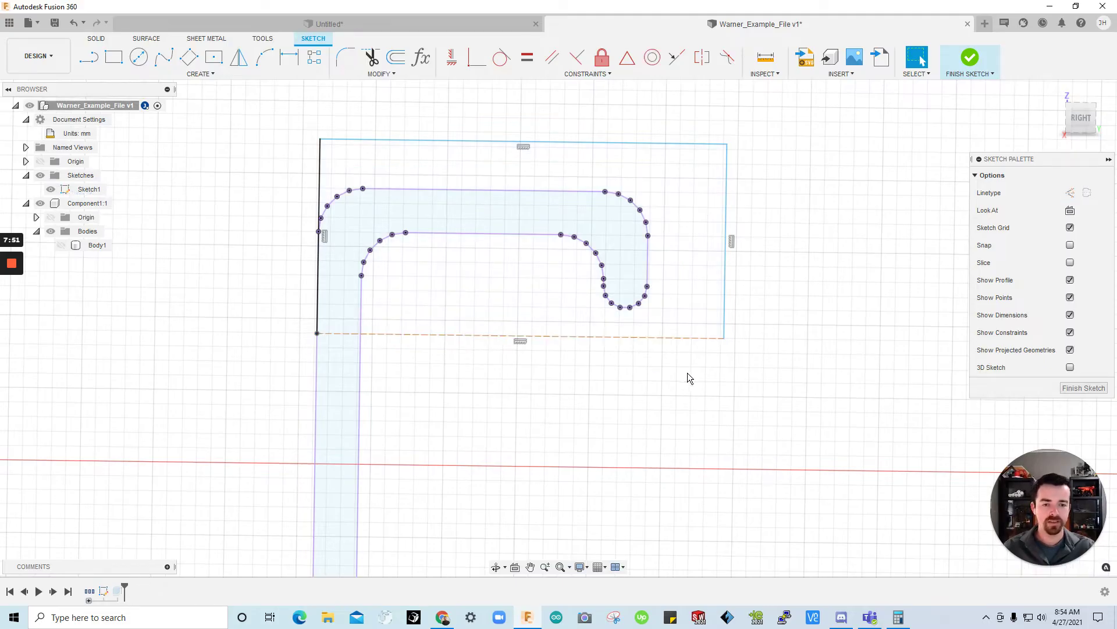
click(638, 340)
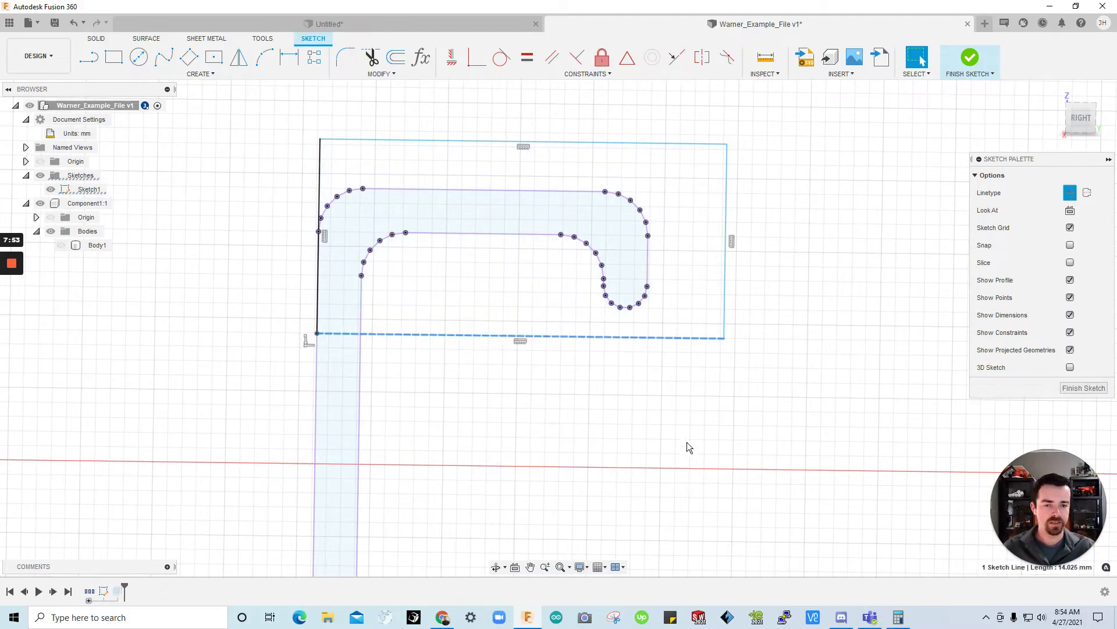
drag(691, 449, 574, 179)
drag(687, 353, 602, 172)
click(793, 368)
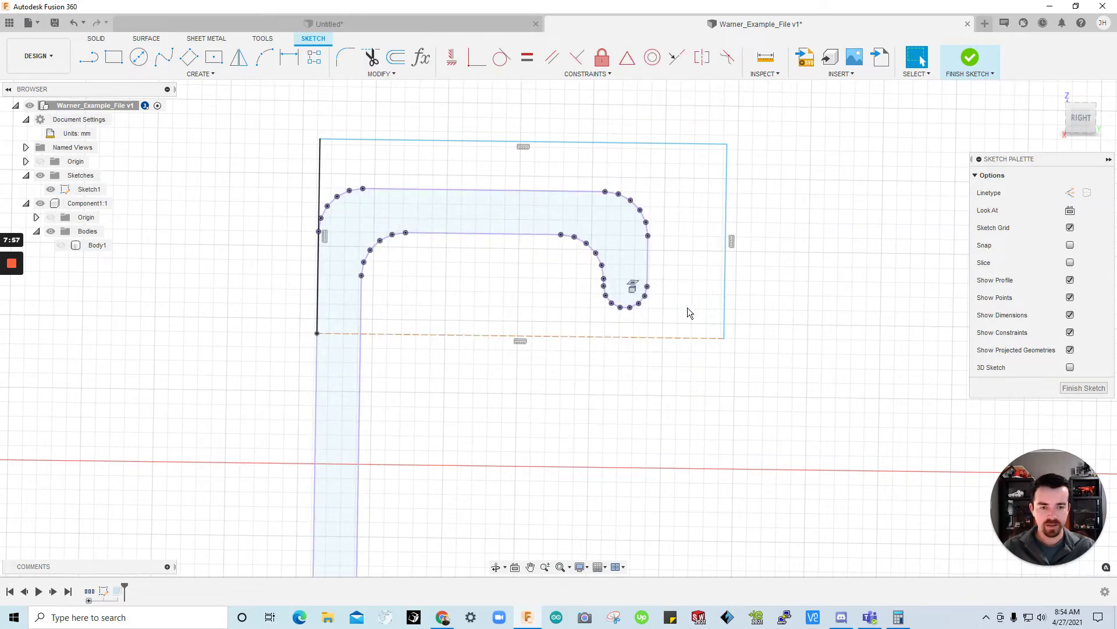
Step: Convert the hook's lower curves and its top line and arc into construction geometry
right_click(725, 316)
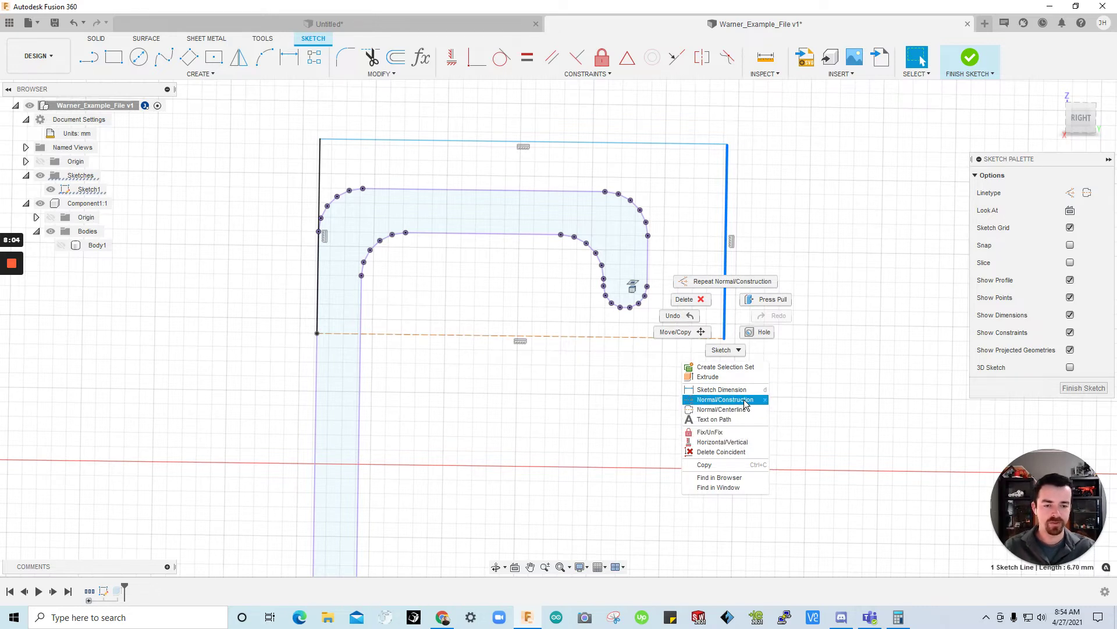
click(571, 415)
scroll(636, 288, up, 5)
mouse_move(669, 362)
mouse_down()
mouse_move(551, 221)
mouse_move(552, 147)
mouse_up()
key(x)
scroll(640, 345, down, 3)
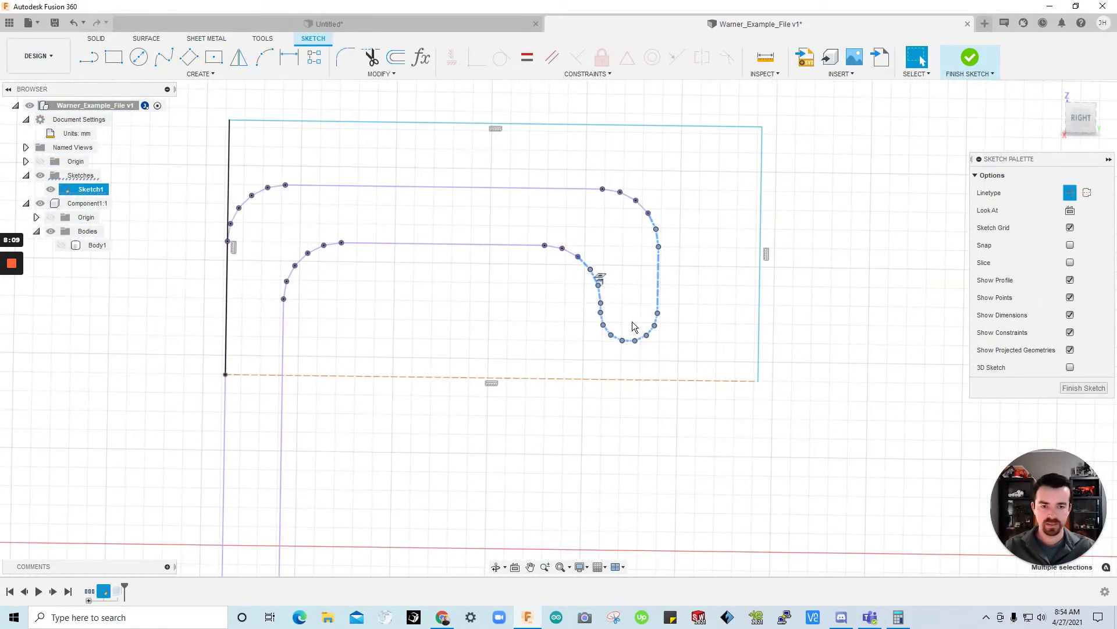
click(596, 178)
key(x)
Step: Make the short sketch line near the hook a construction line
click(644, 208)
right_click(644, 208)
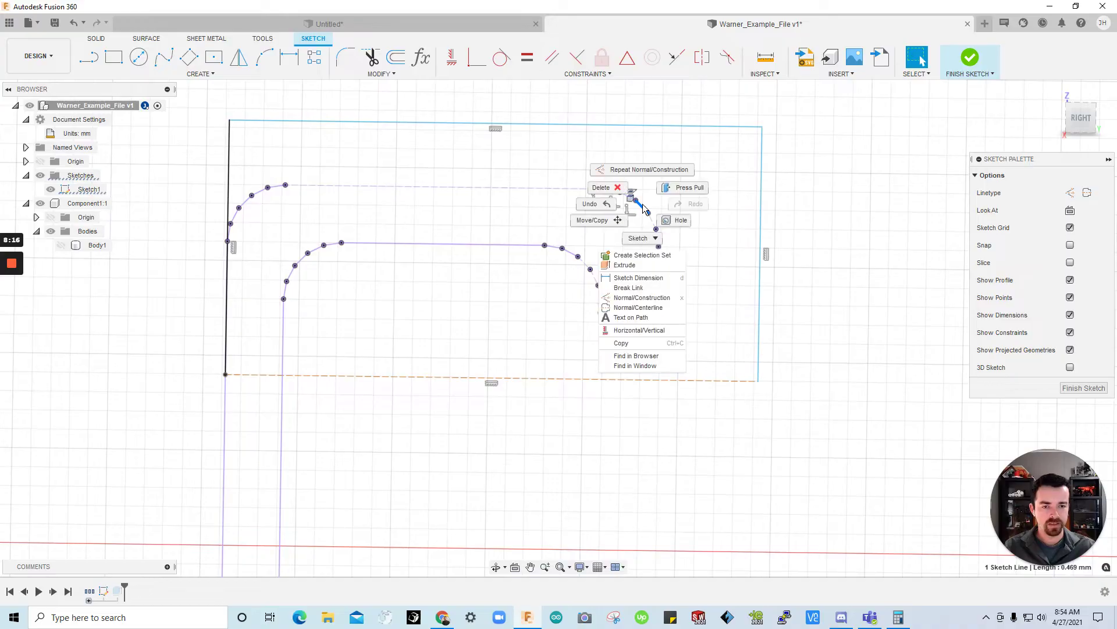
click(648, 304)
scroll(564, 256, up, 3)
right_click(563, 250)
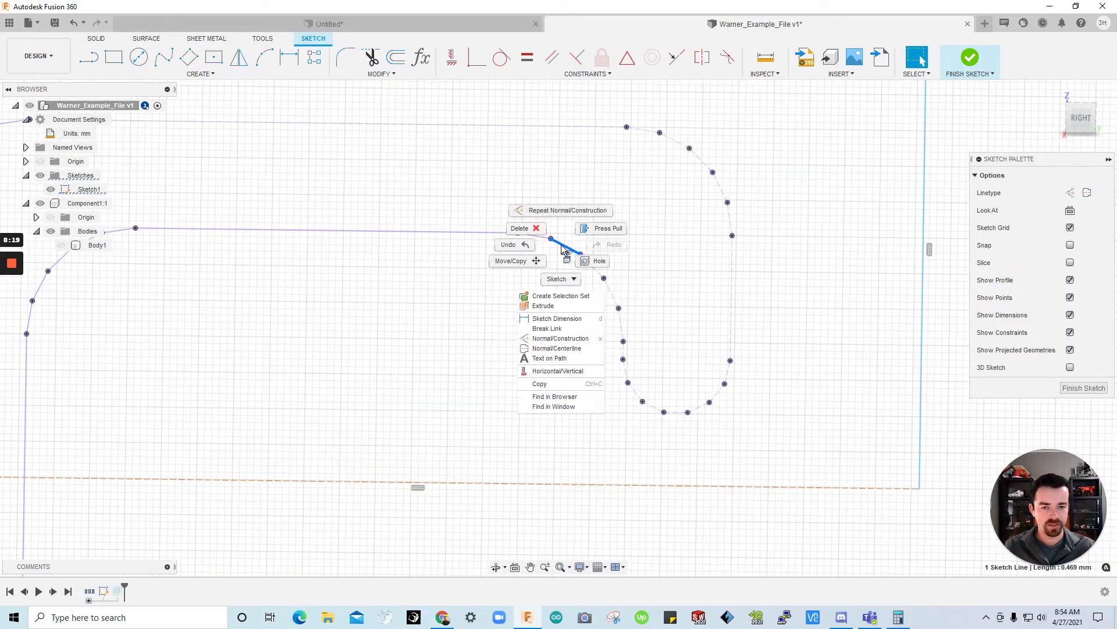
click(566, 339)
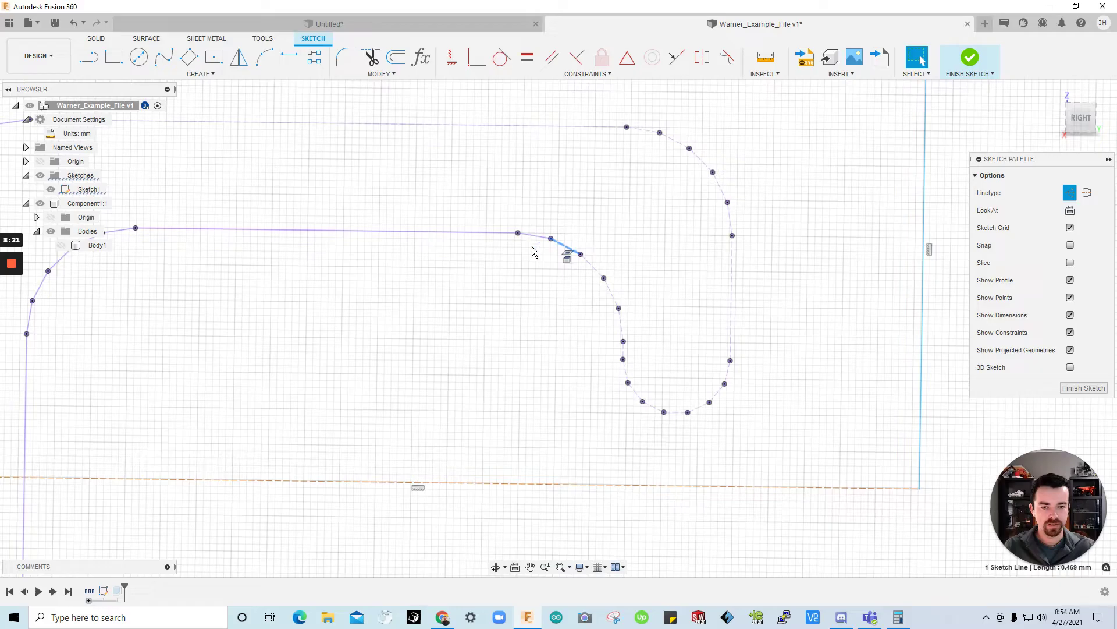
Step: Break the remaining short segment's link to projected geometry
click(533, 235)
right_click(534, 236)
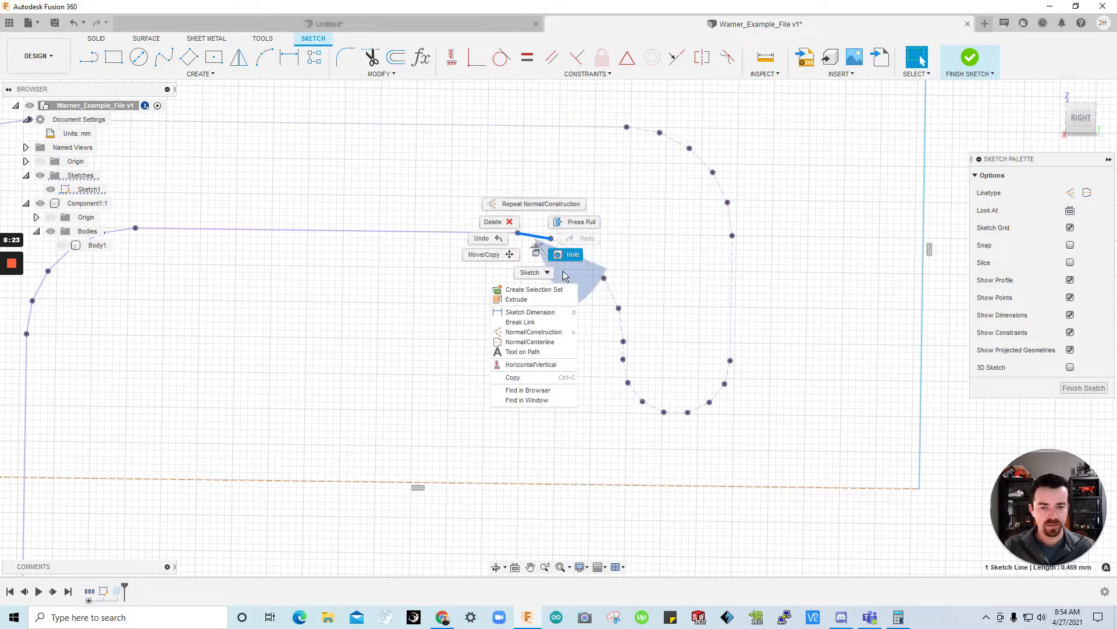
click(560, 323)
scroll(573, 313, down, 5)
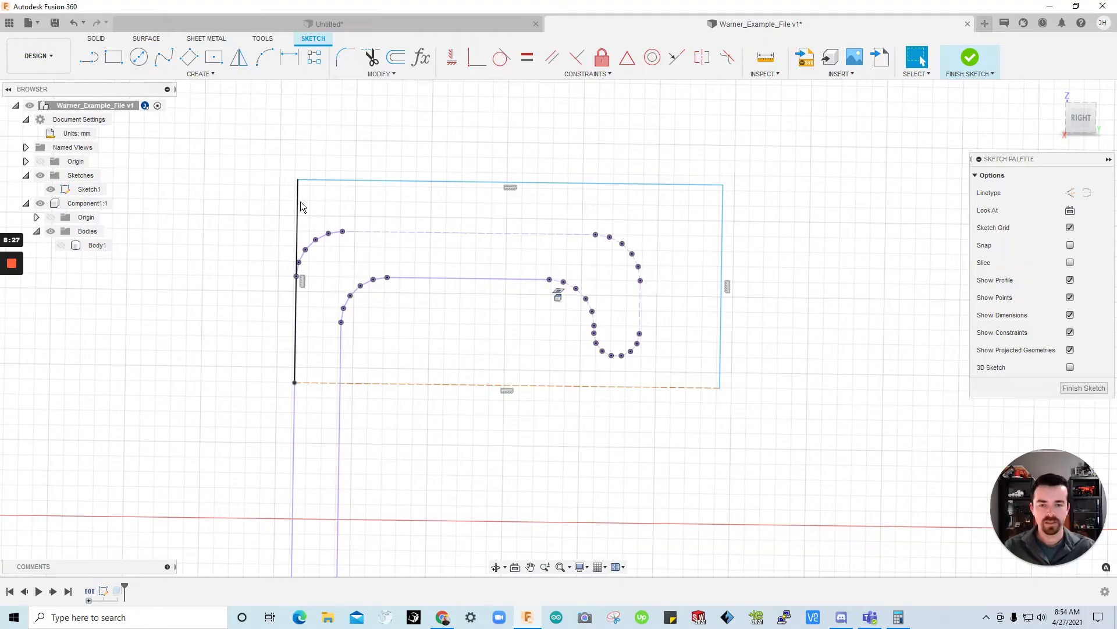
scroll(404, 214, down, 1)
scroll(453, 250, up, 2)
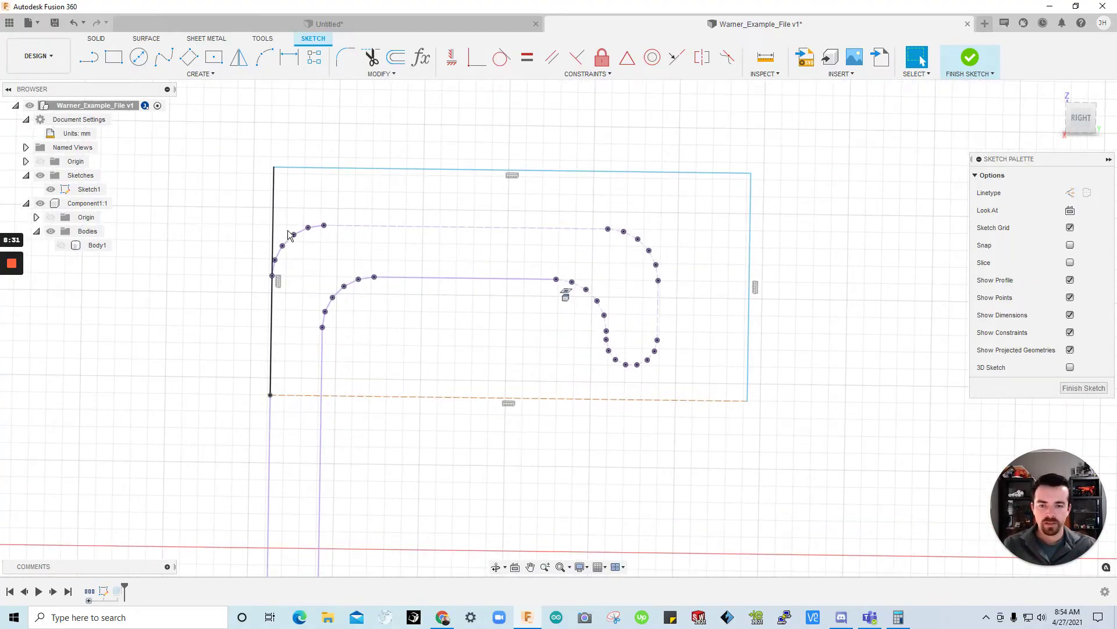
Step: Draw an 18 mm three-point rectangle bar along the top of the holder profile
click(99, 59)
click(119, 64)
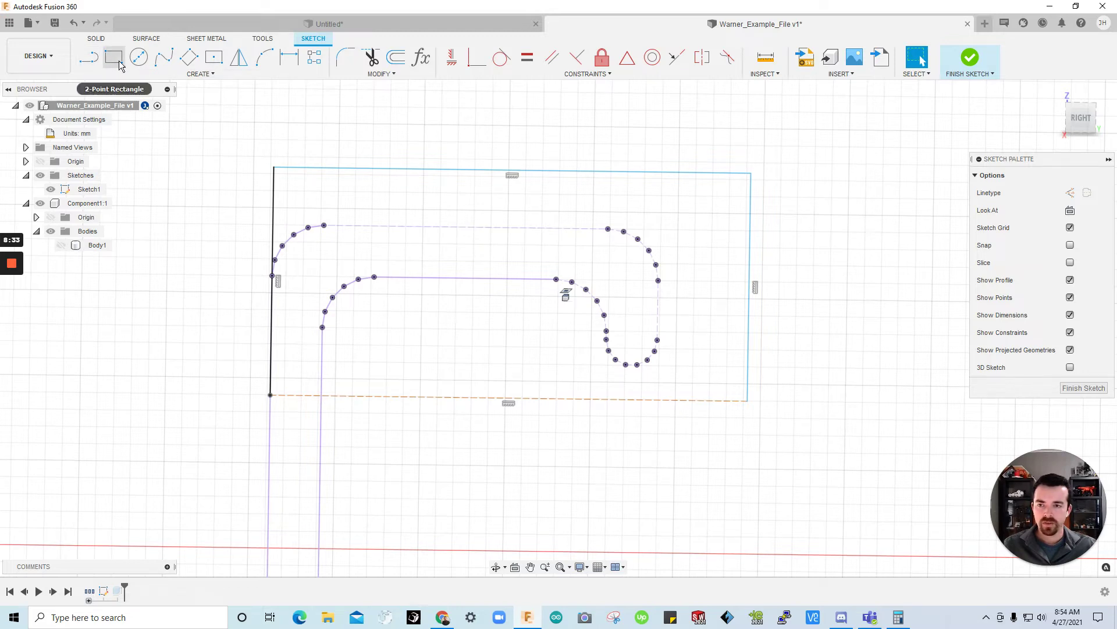
click(212, 75)
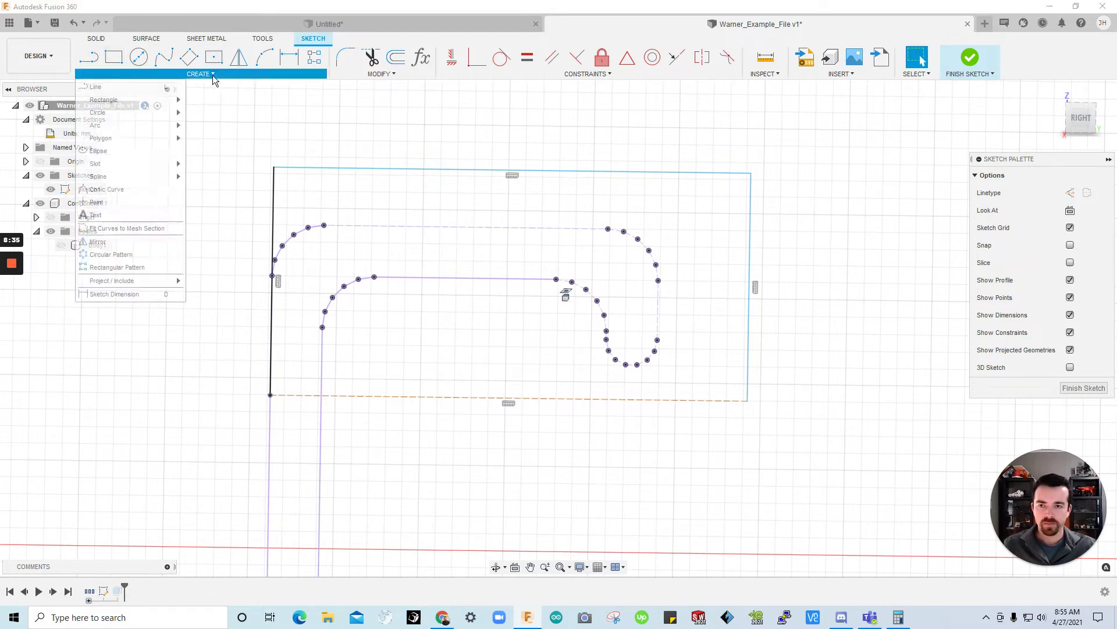
mouse_move(165, 103)
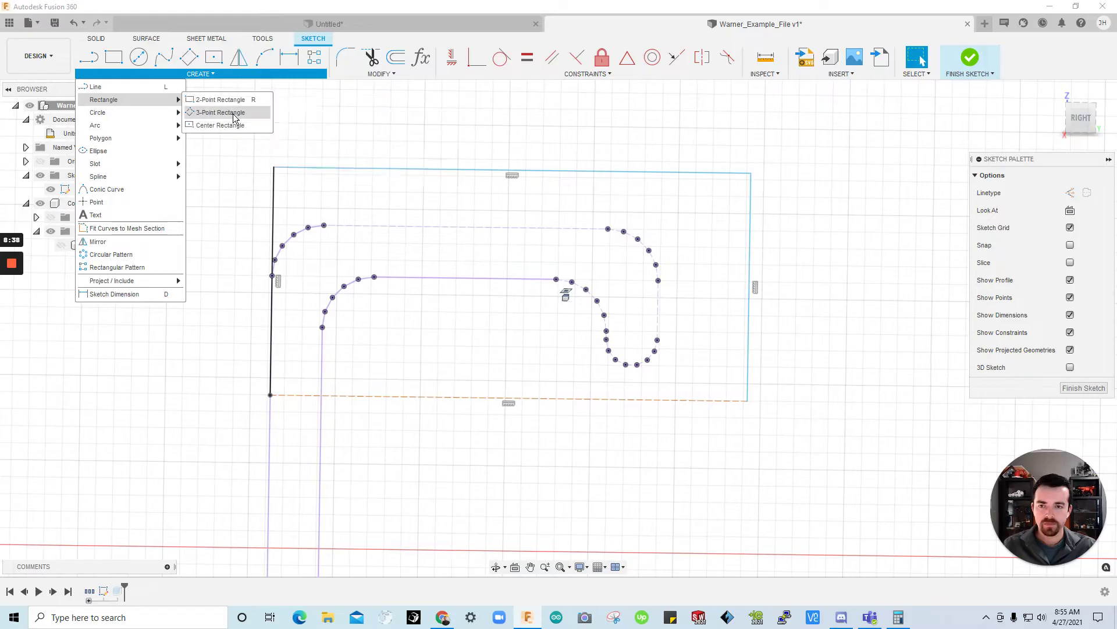
click(233, 112)
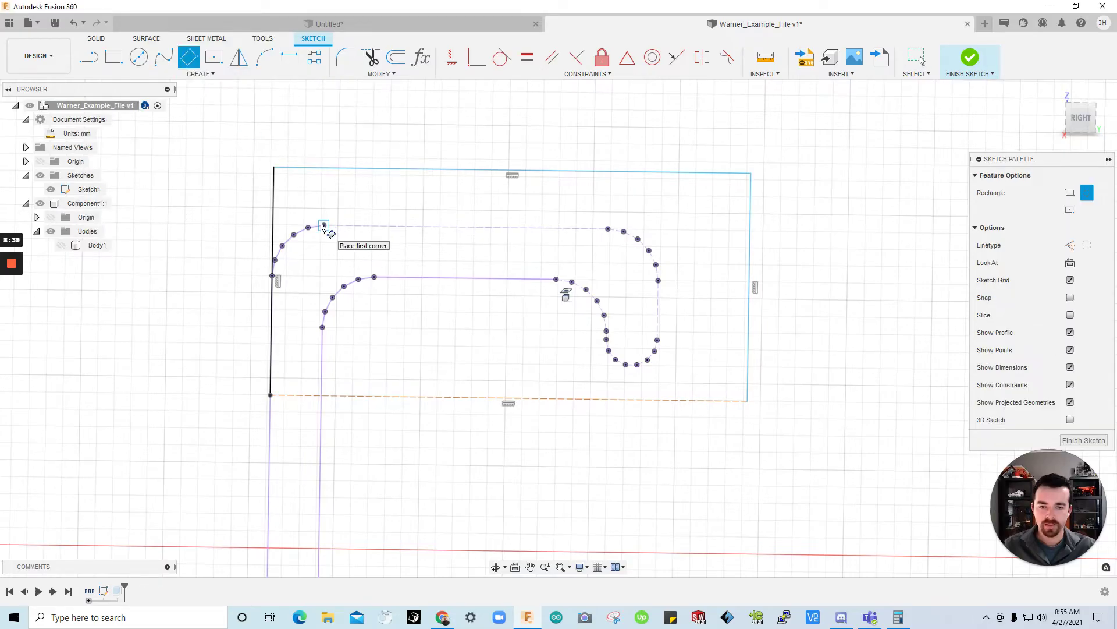
click(323, 226)
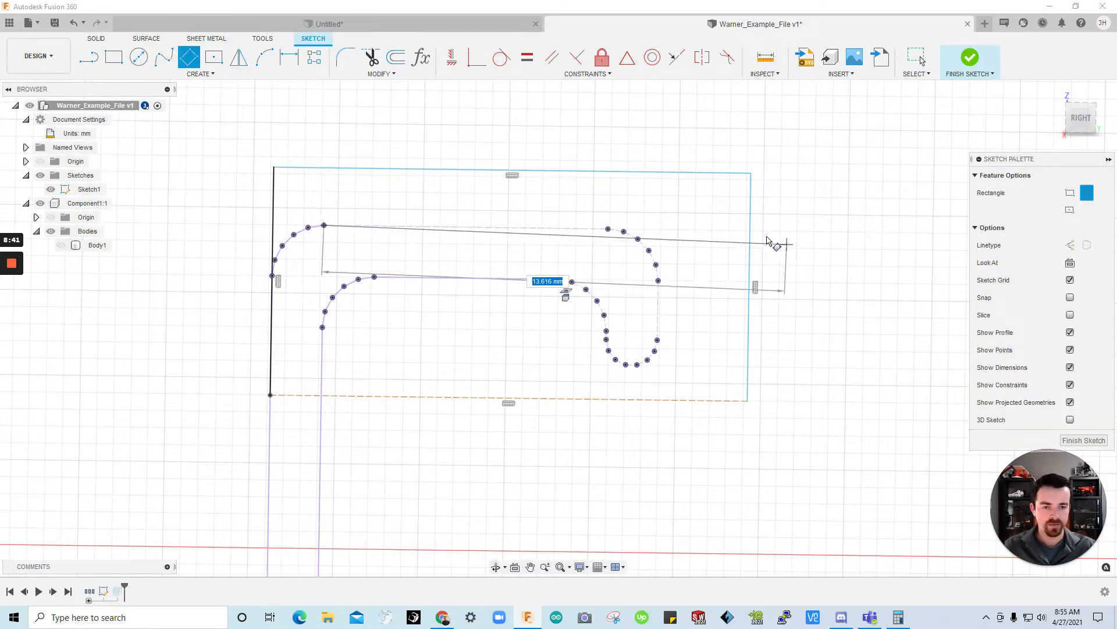
scroll(704, 175, down, 3)
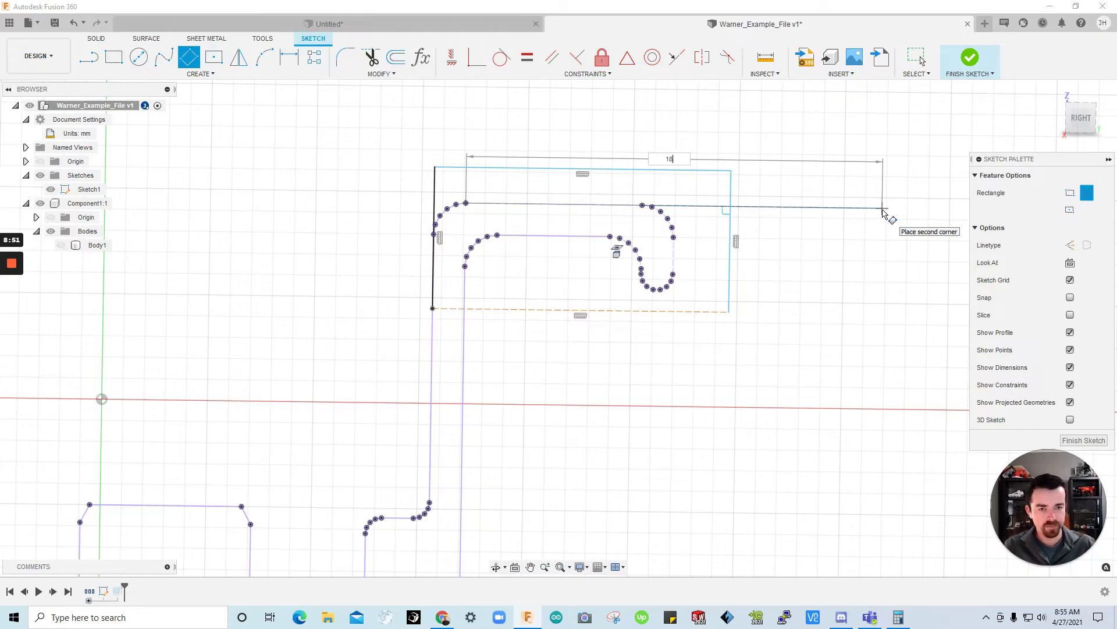
key(Tab)
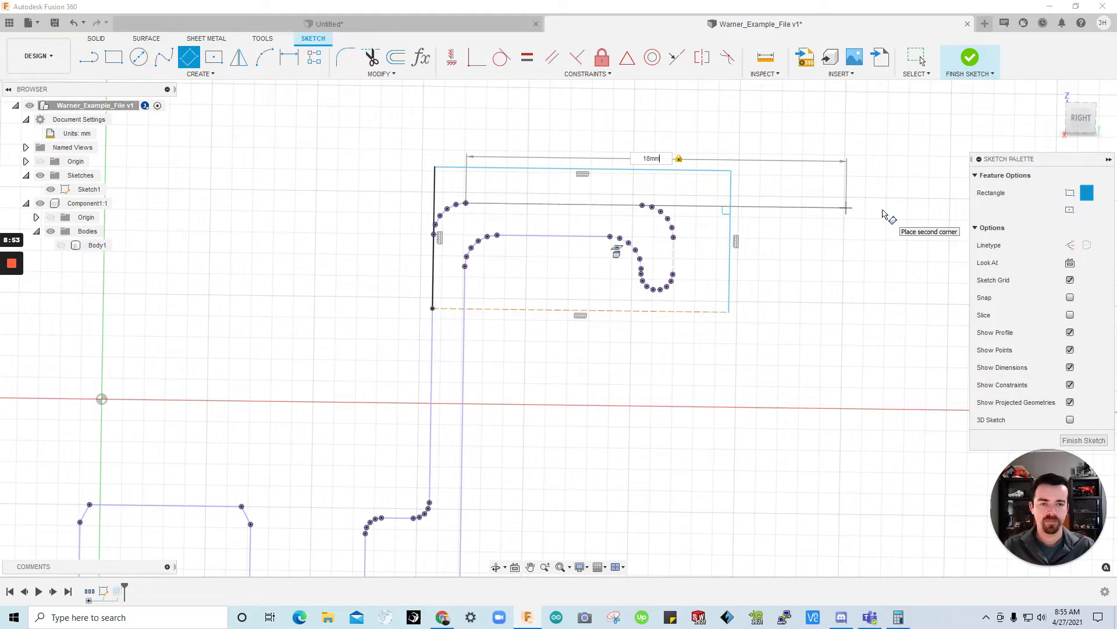
key(Tab)
key(Tab)
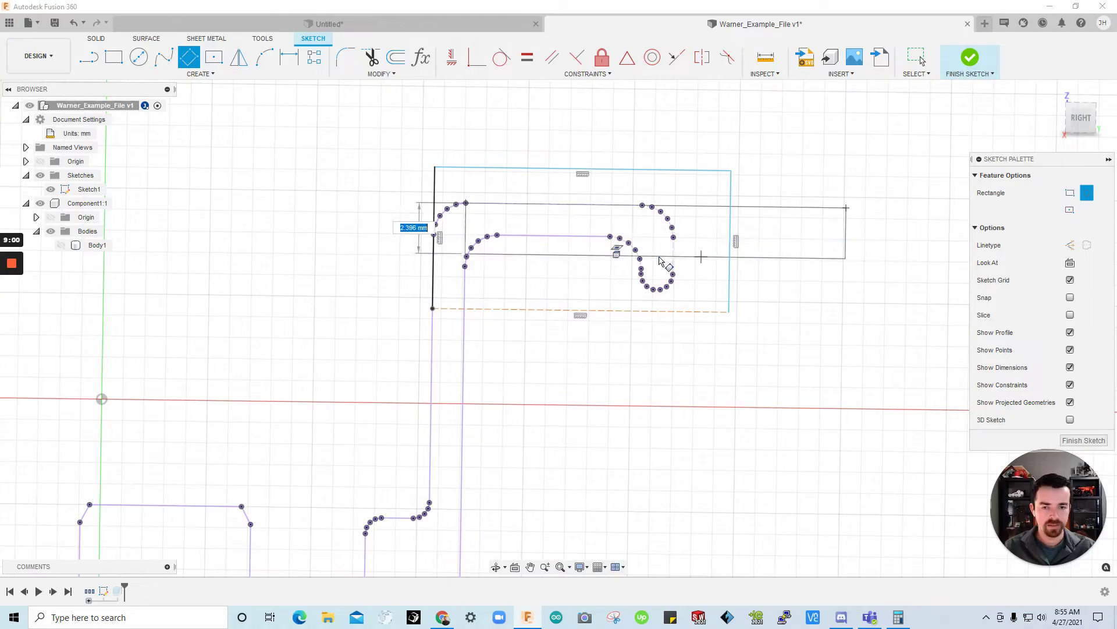
click(610, 238)
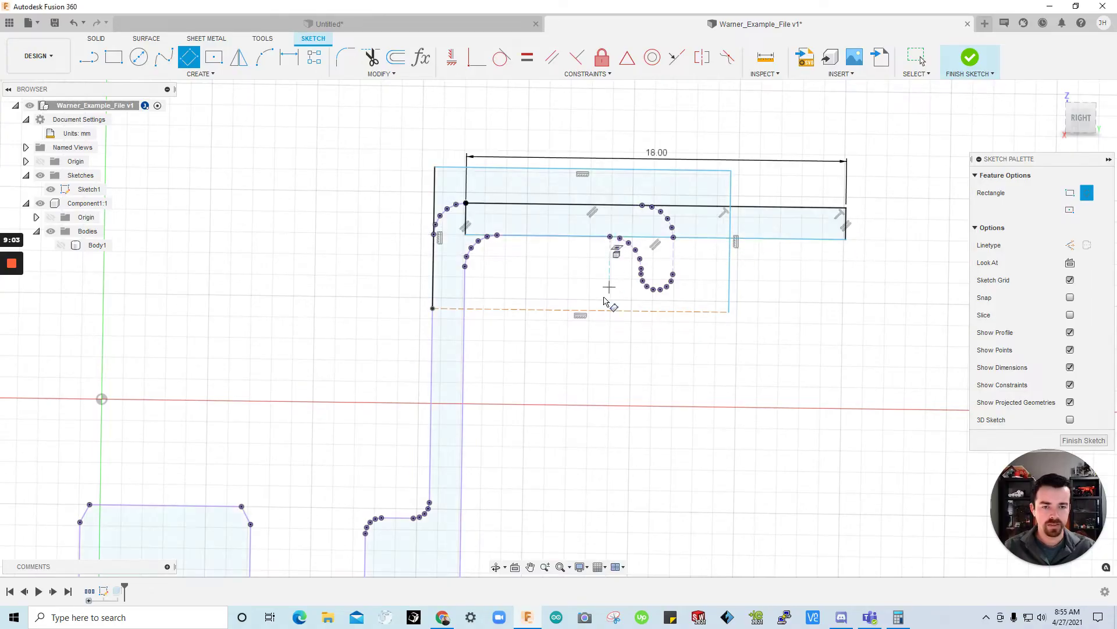
key(Escape)
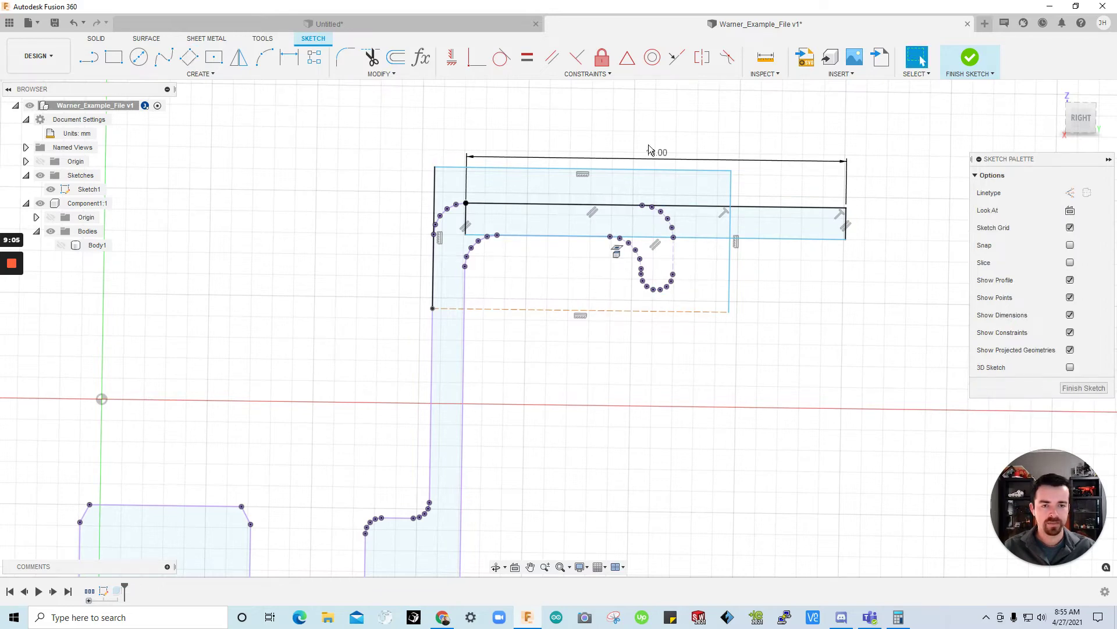
Step: Draw a thin vertical rectangle hanging down from the top bar's right end
scroll(826, 218, up, 3)
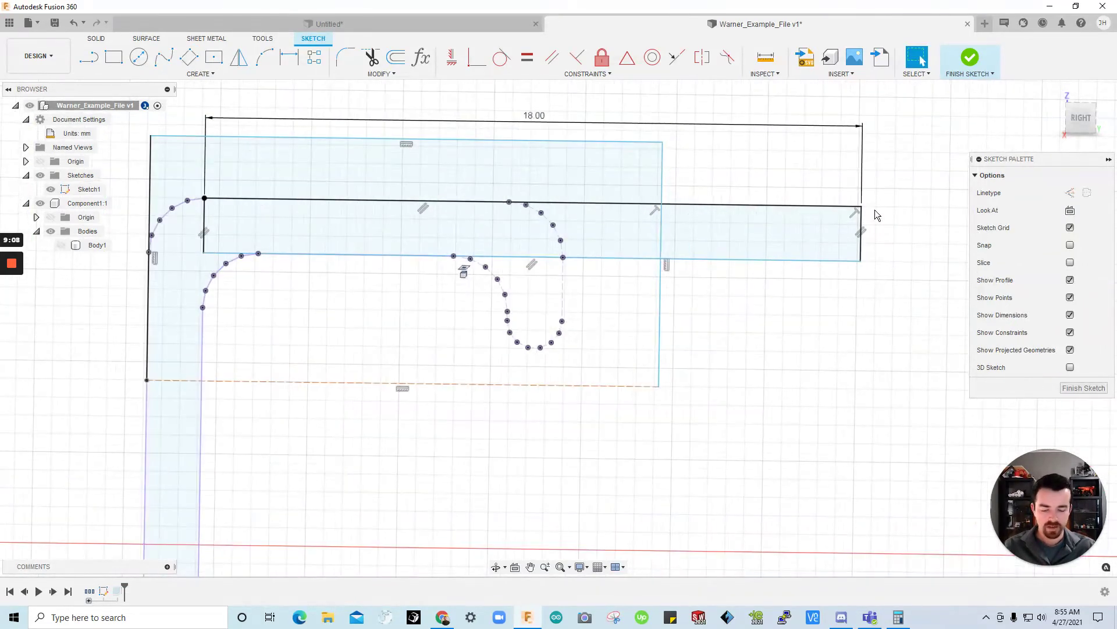
right_click(885, 222)
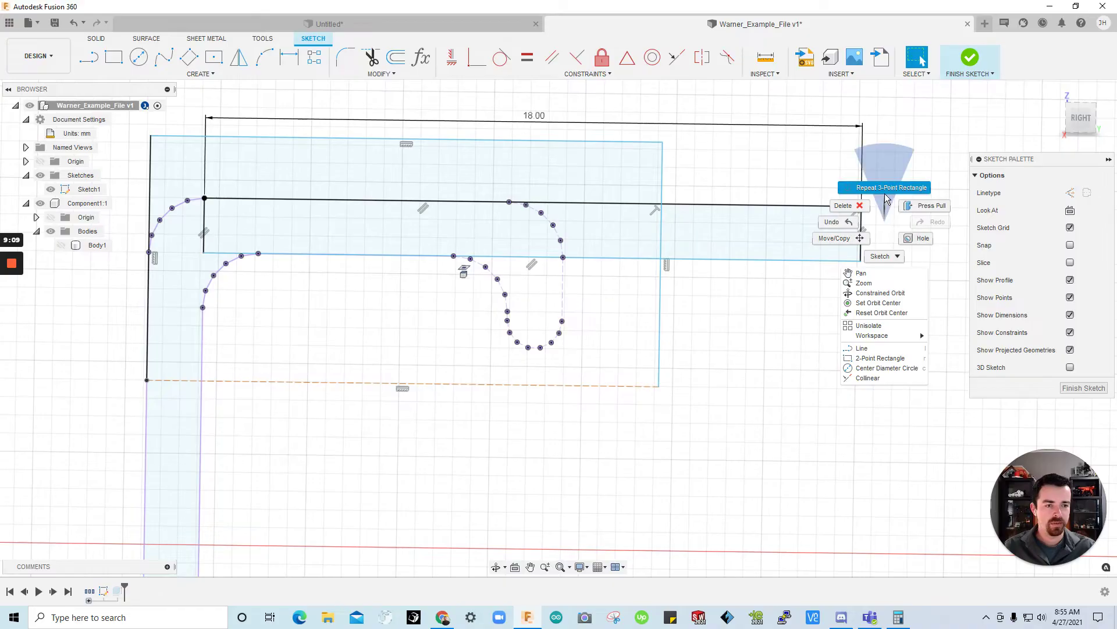
click(885, 187)
click(861, 207)
click(814, 204)
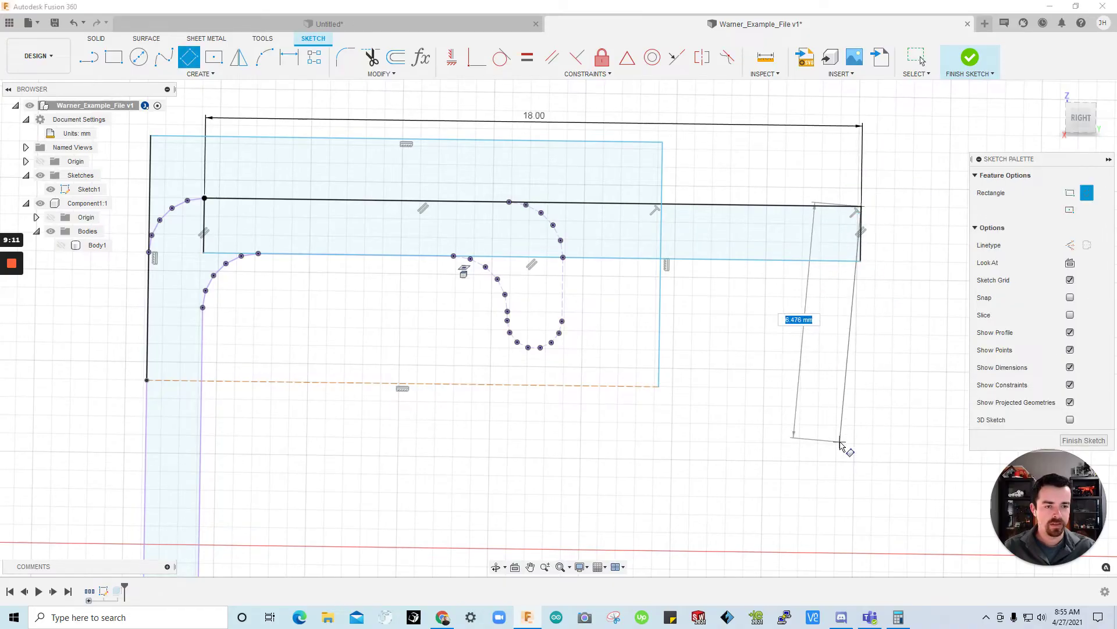
click(858, 451)
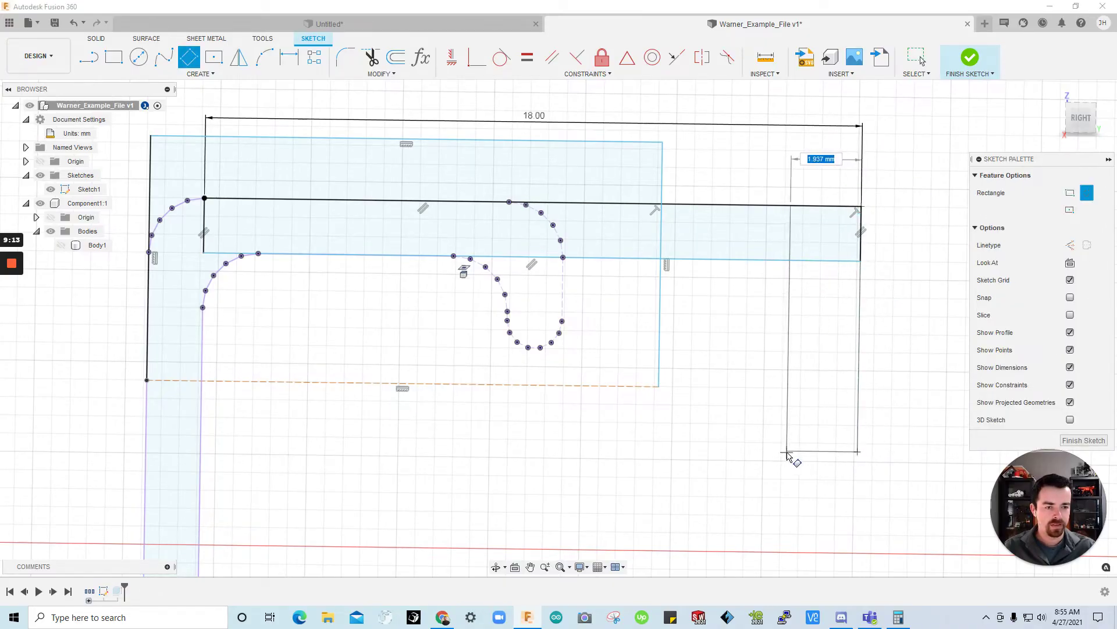
click(787, 455)
scroll(757, 431, down, 5)
key(Escape)
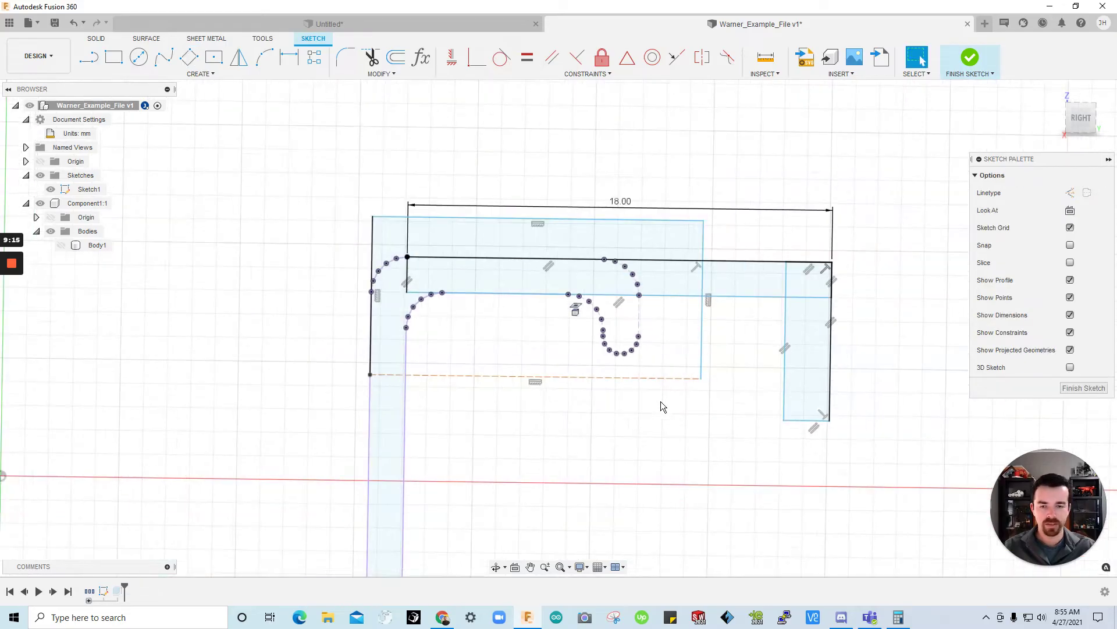
scroll(626, 481, up, 2)
scroll(627, 481, down, 3)
scroll(640, 353, up, 1)
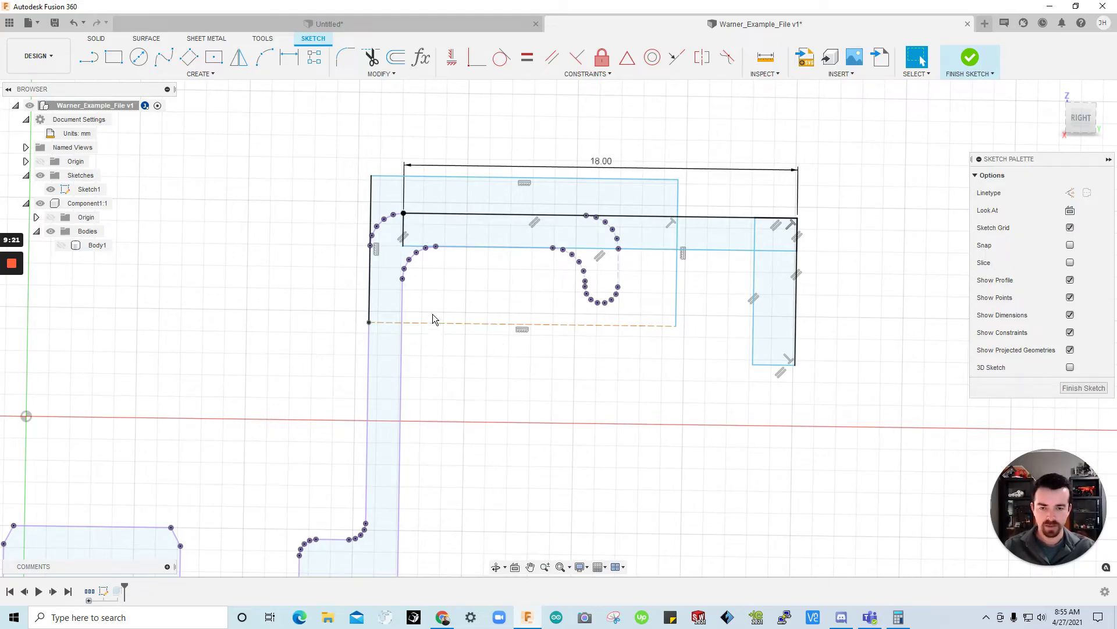
Step: Add a driven 1.50 mm thickness dimension on the left upright wall
key(d)
click(401, 364)
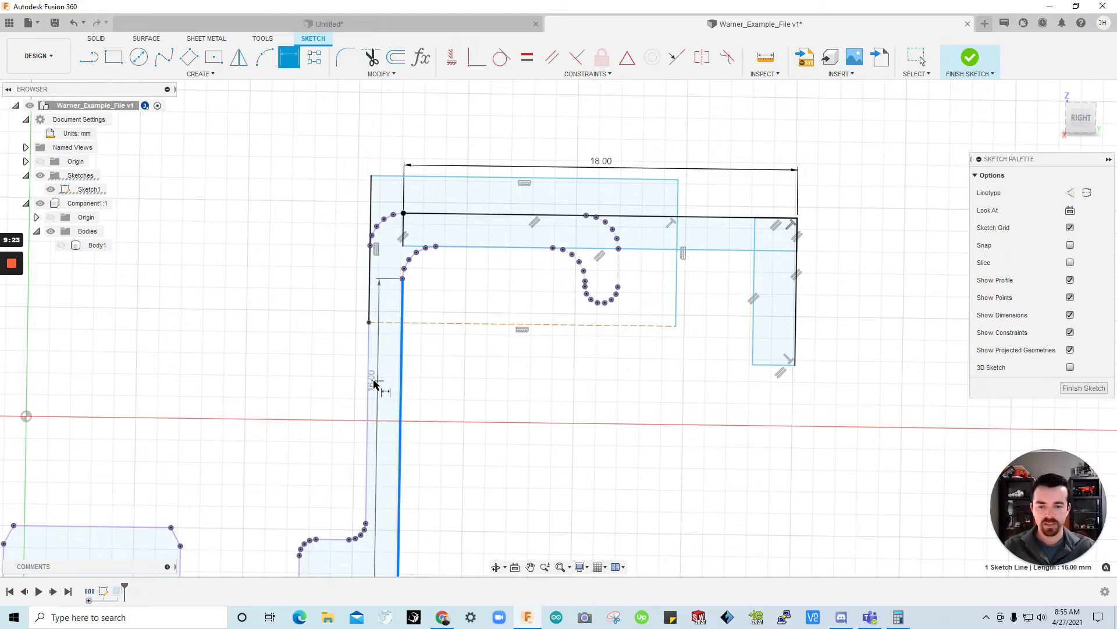
click(369, 387)
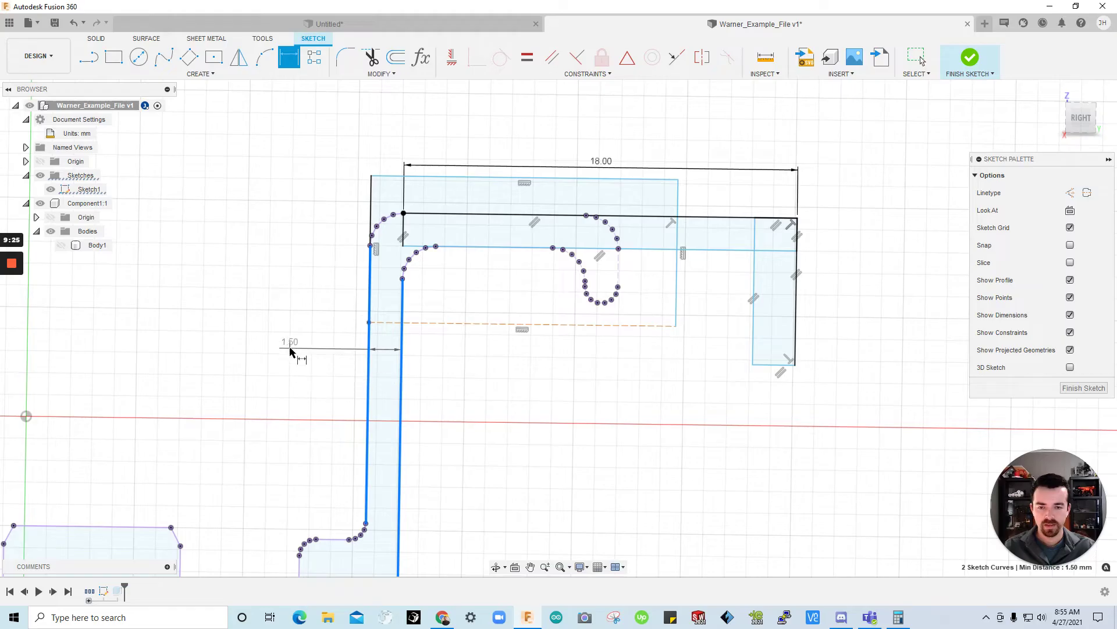
click(290, 349)
click(607, 324)
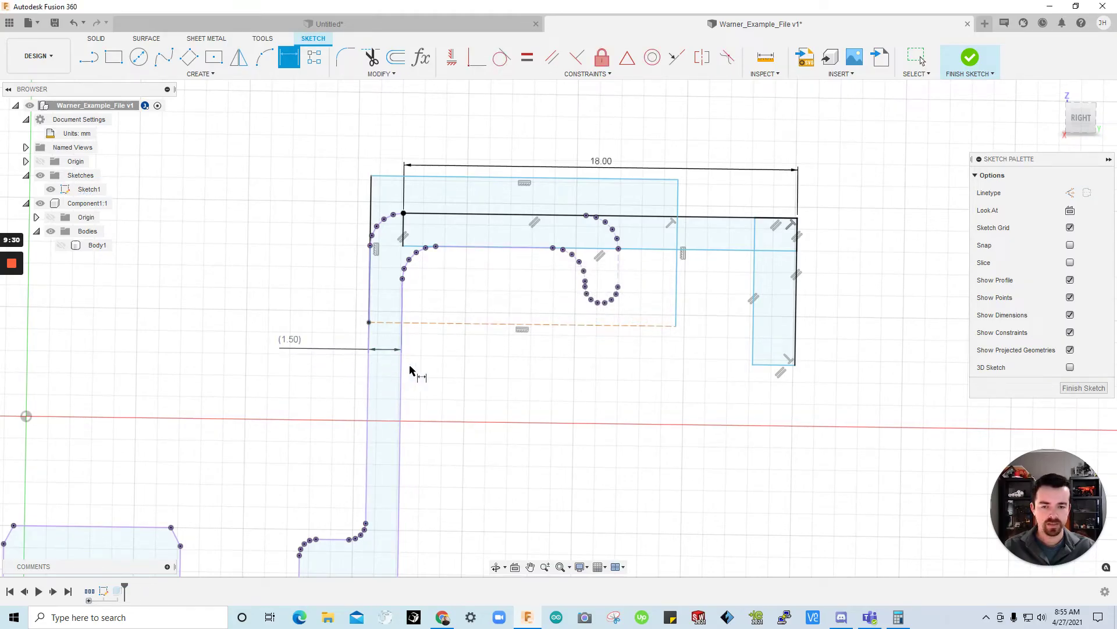
click(511, 248)
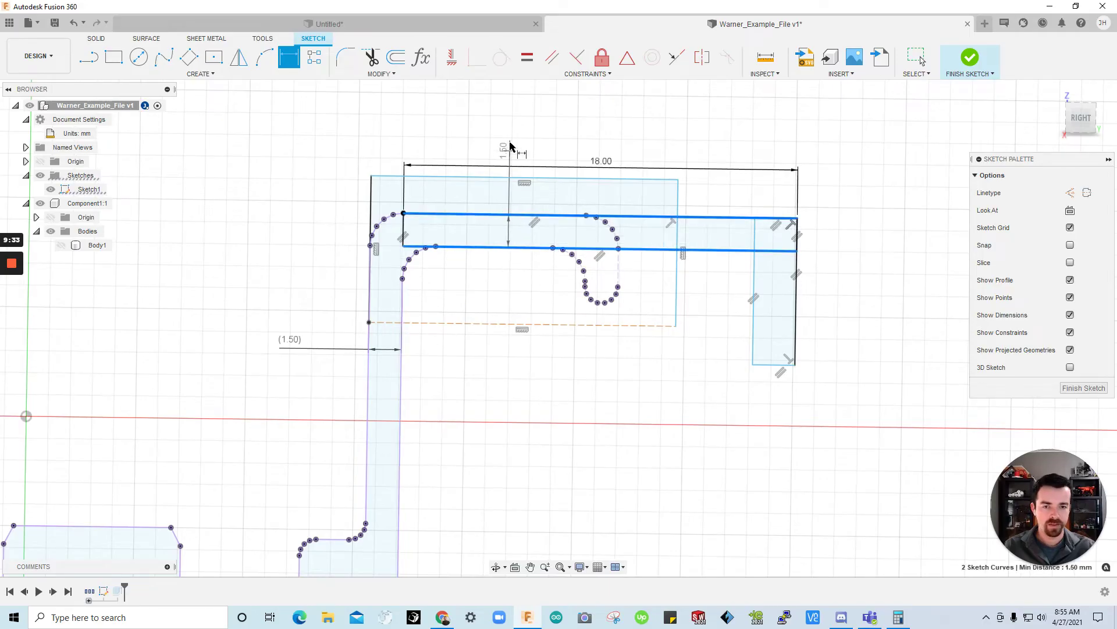
key(Escape)
scroll(365, 208, down, 2)
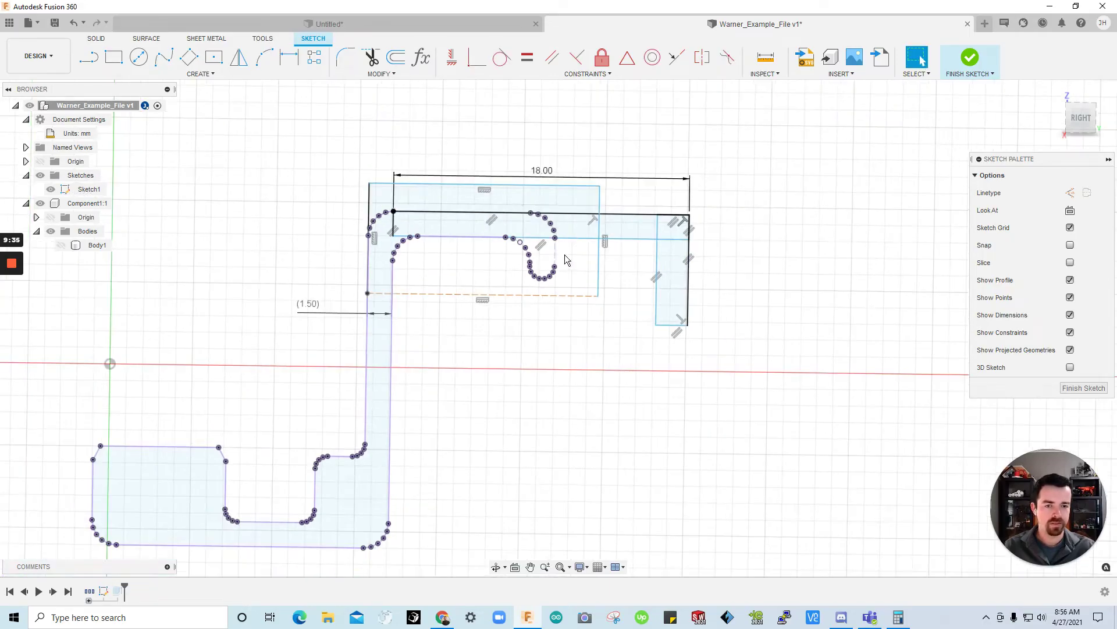
scroll(783, 217, up, 3)
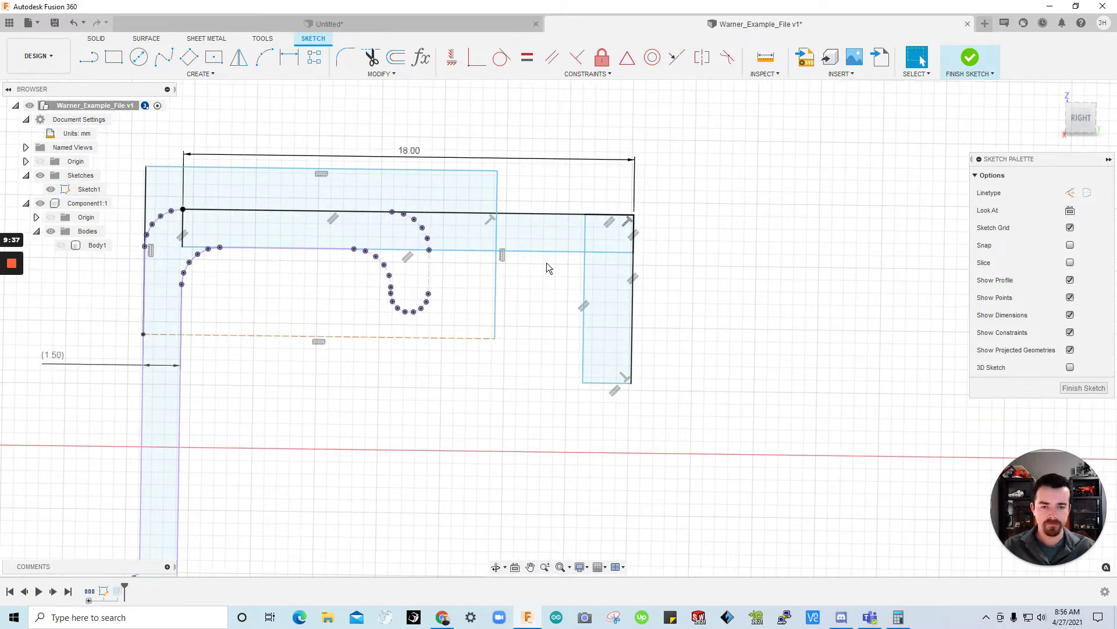
Step: Dimension the hanging bar's width and the top bar's thickness to 1.5 mm
key(d)
click(584, 319)
click(632, 346)
click(737, 411)
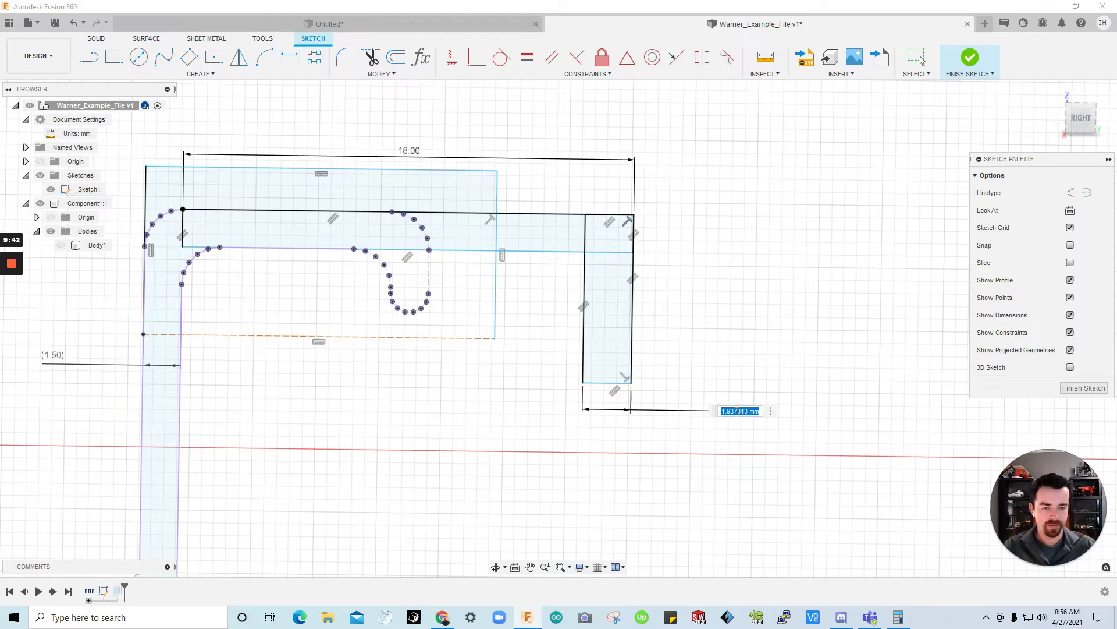
text(1.5)
key(Return)
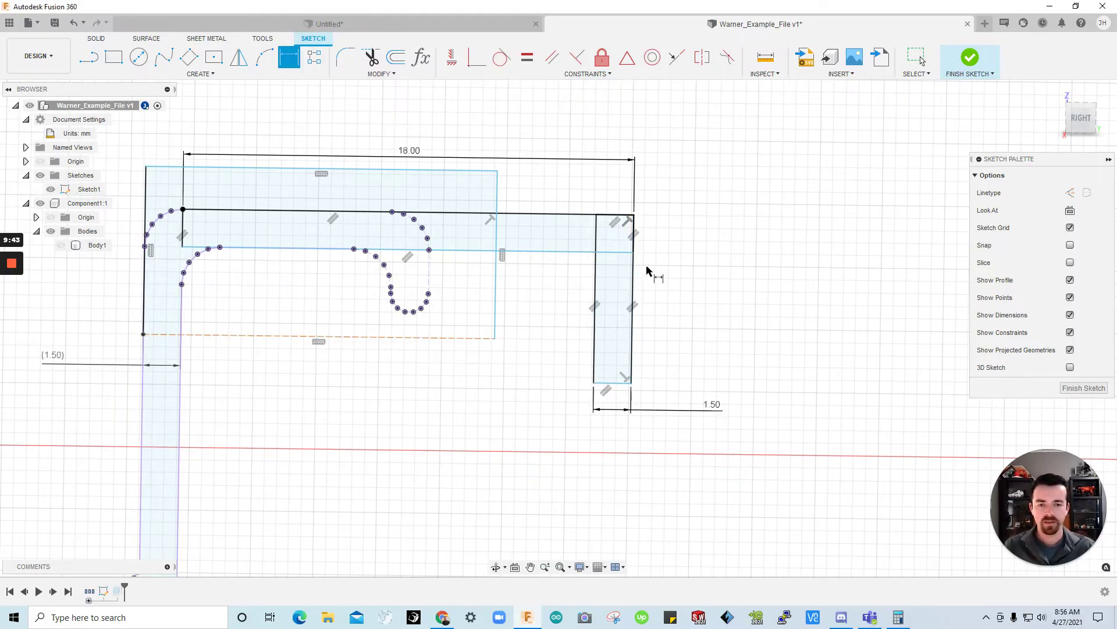
click(574, 251)
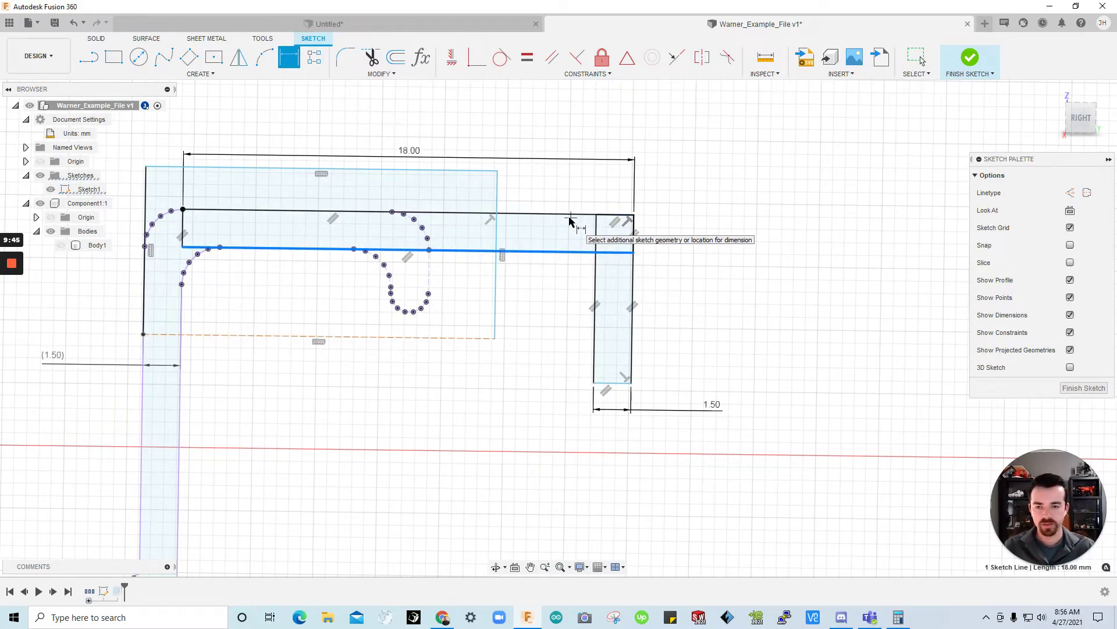
click(582, 214)
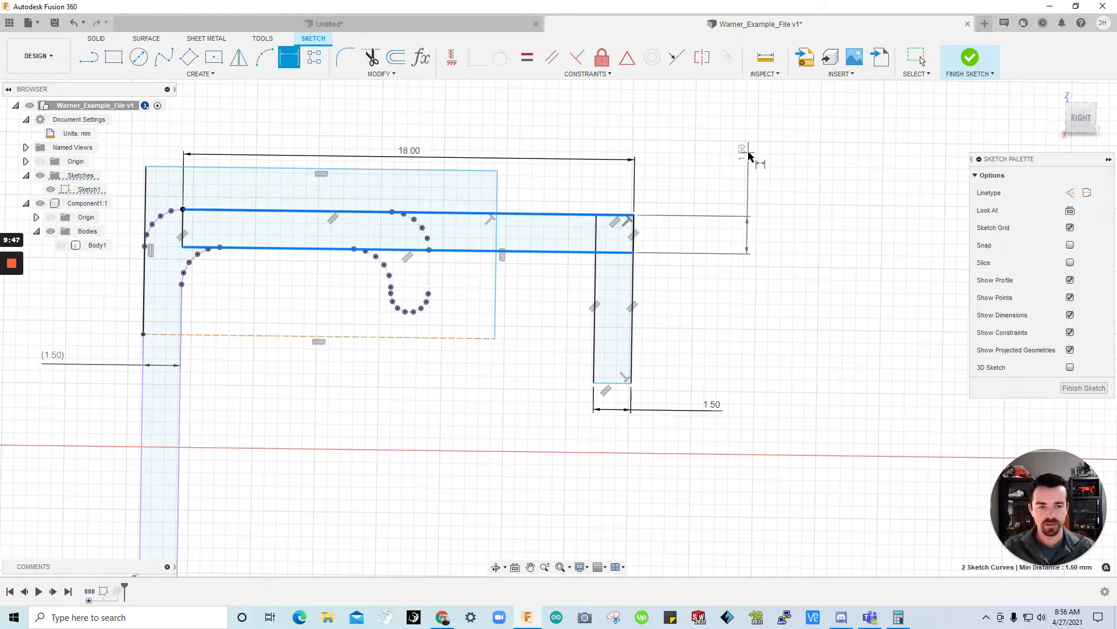
click(751, 156)
key(Return)
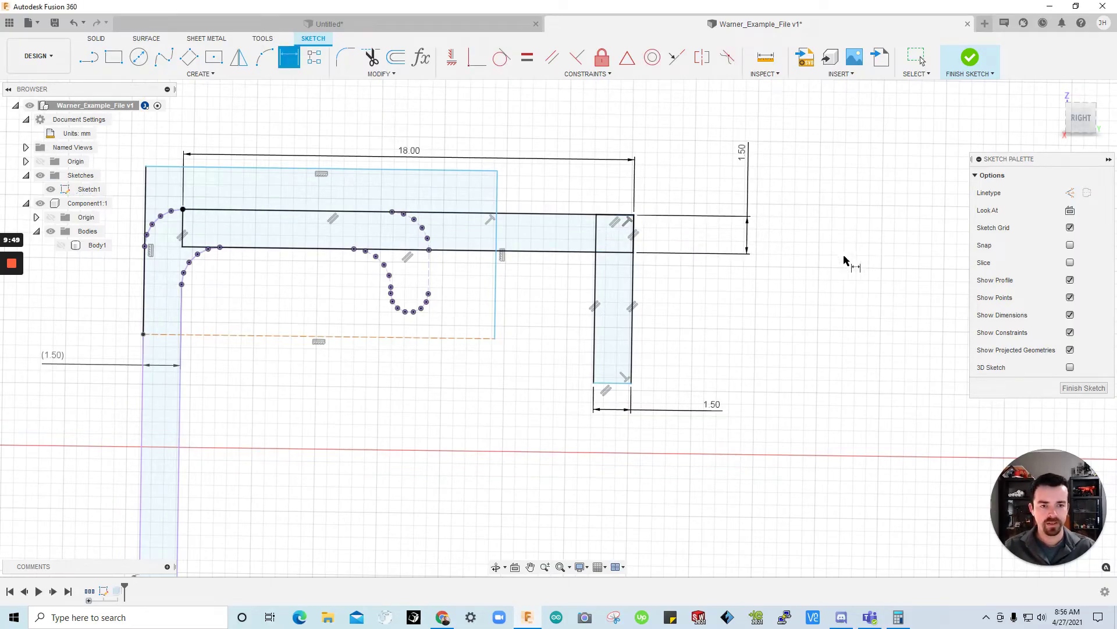
key(Escape)
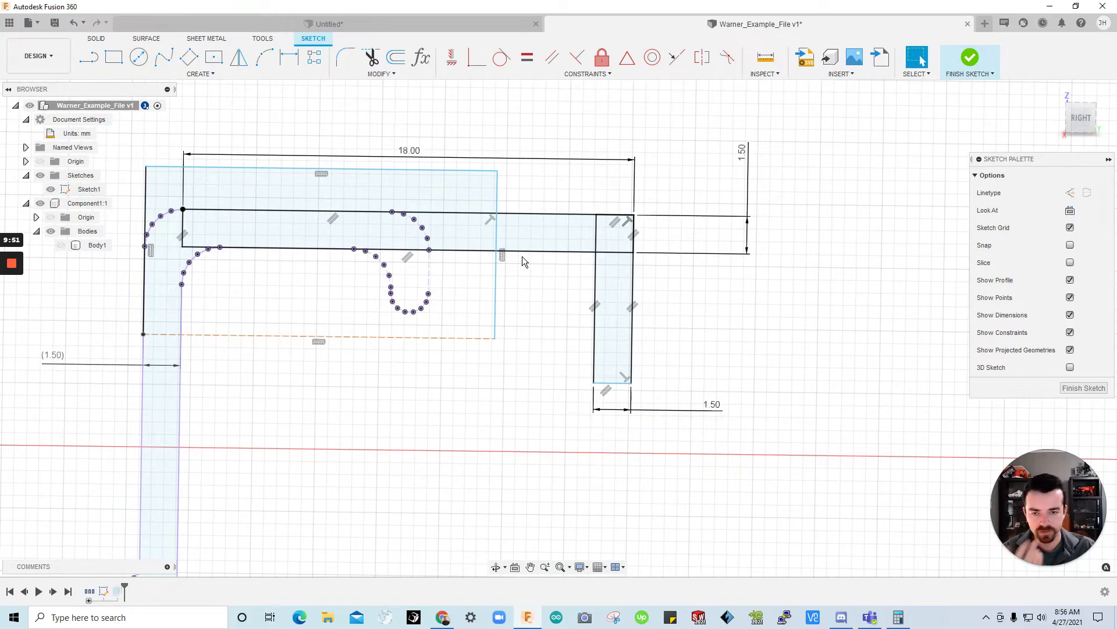
Step: Draw a short horizontal line off the bottom of the hook
scroll(334, 246, down, 2)
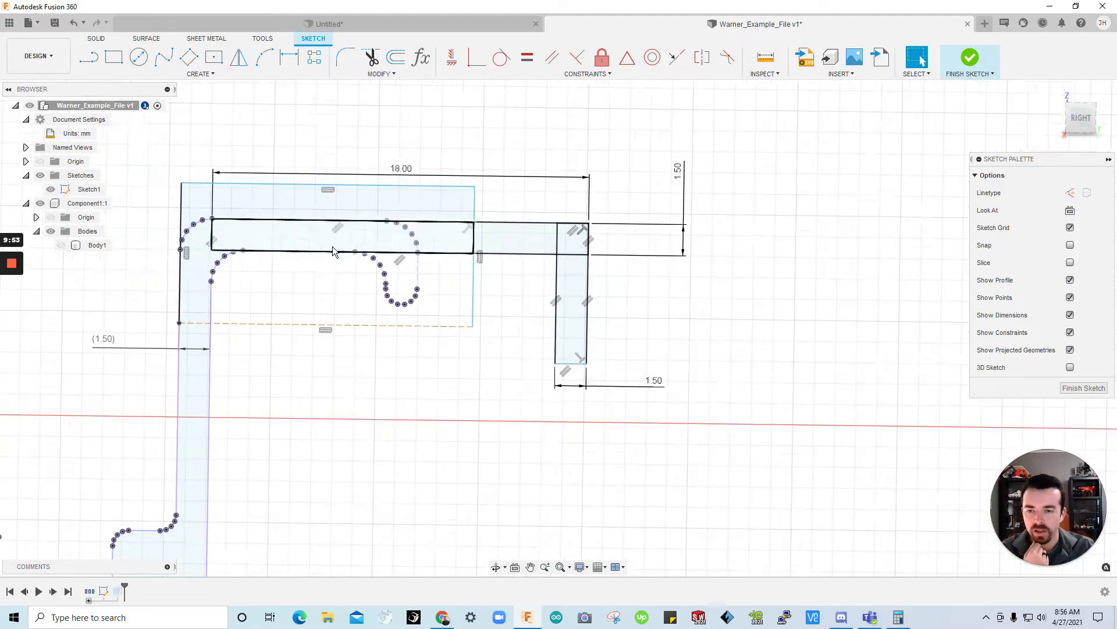
scroll(335, 250, down, 2)
scroll(309, 269, up, 4)
scroll(331, 239, down, 2)
scroll(326, 254, up, 1)
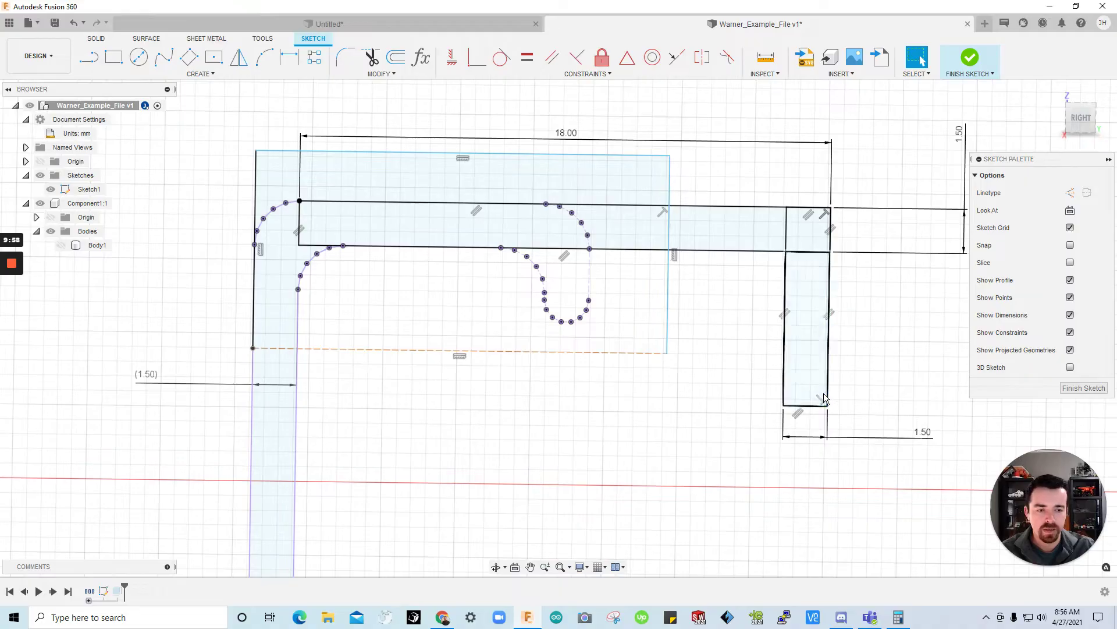
scroll(459, 302, down, 2)
scroll(869, 344, up, 2)
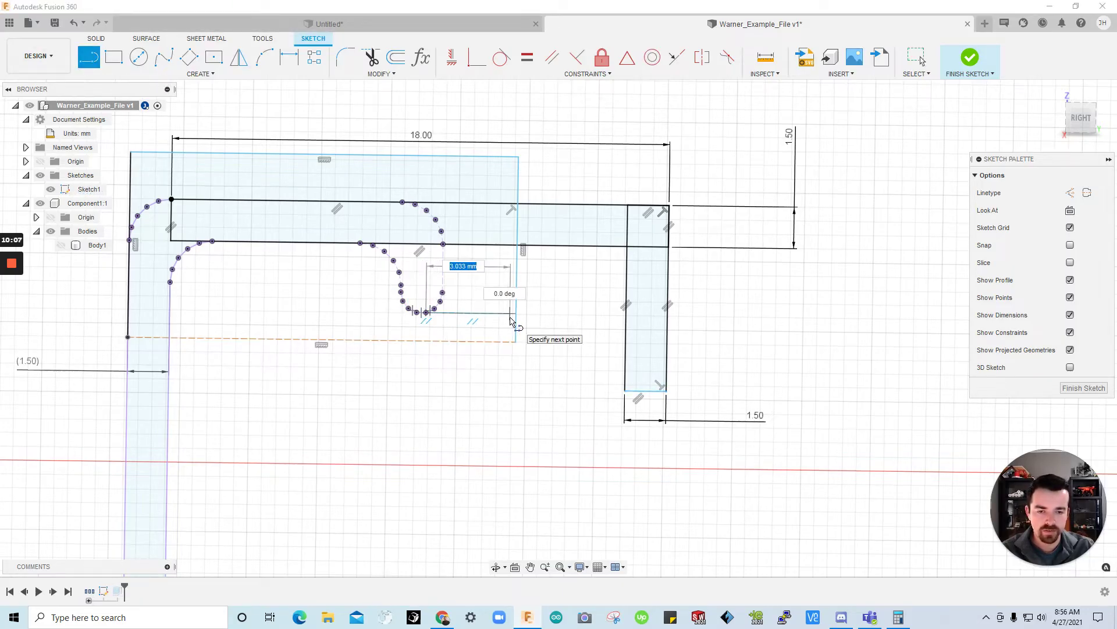
click(512, 319)
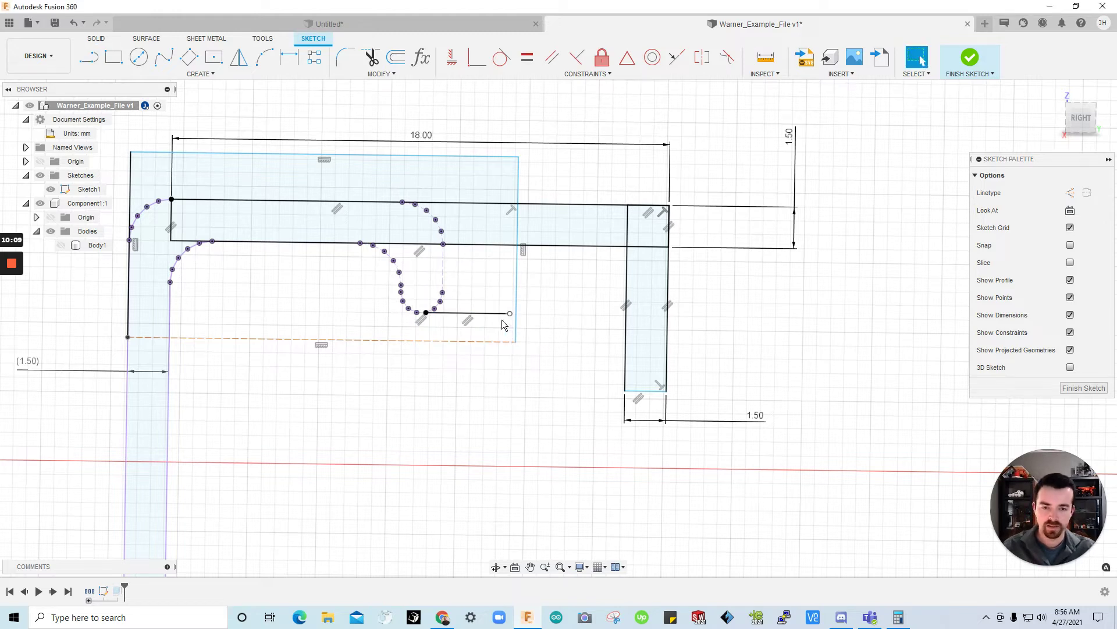
key(Escape)
Step: Make the hanging bar's bottom edge collinear with the new short line
click(488, 312)
shift+click(640, 391)
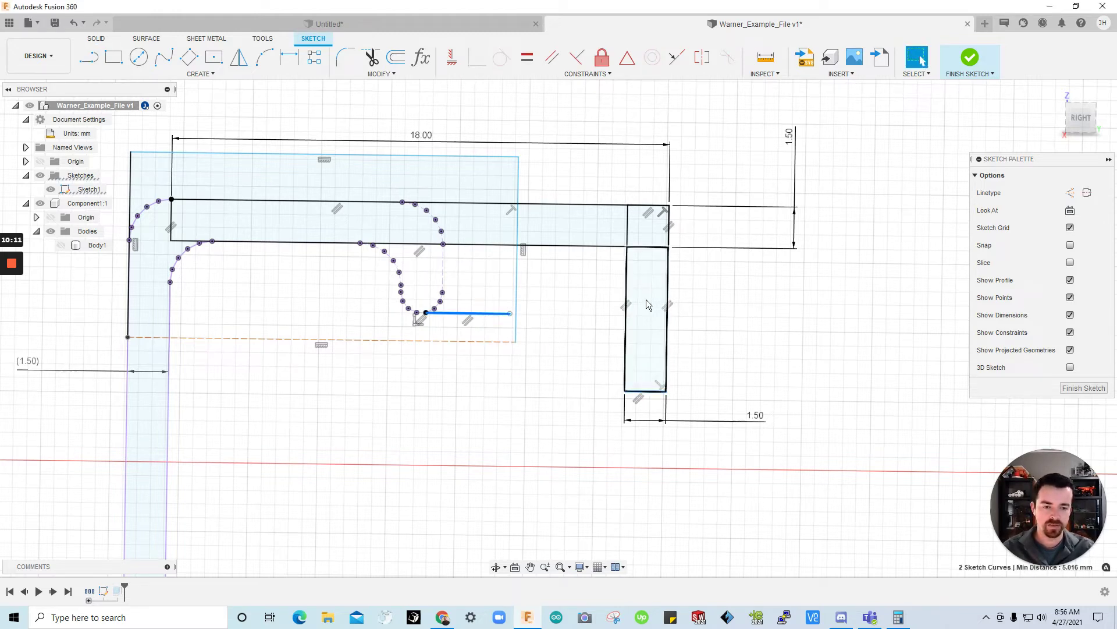
click(677, 57)
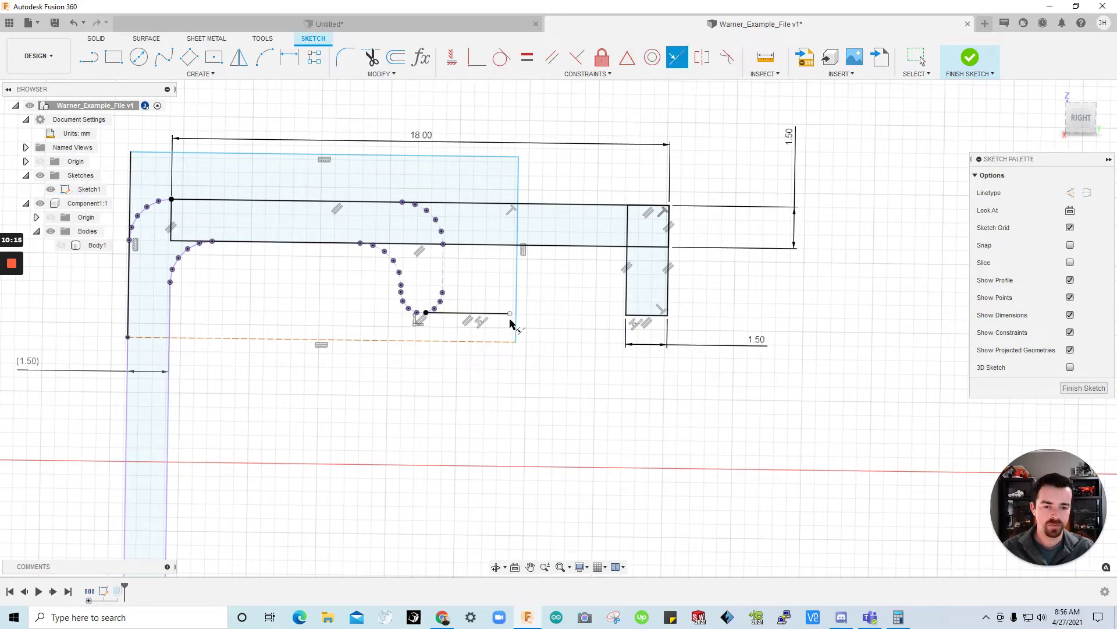
key(Escape)
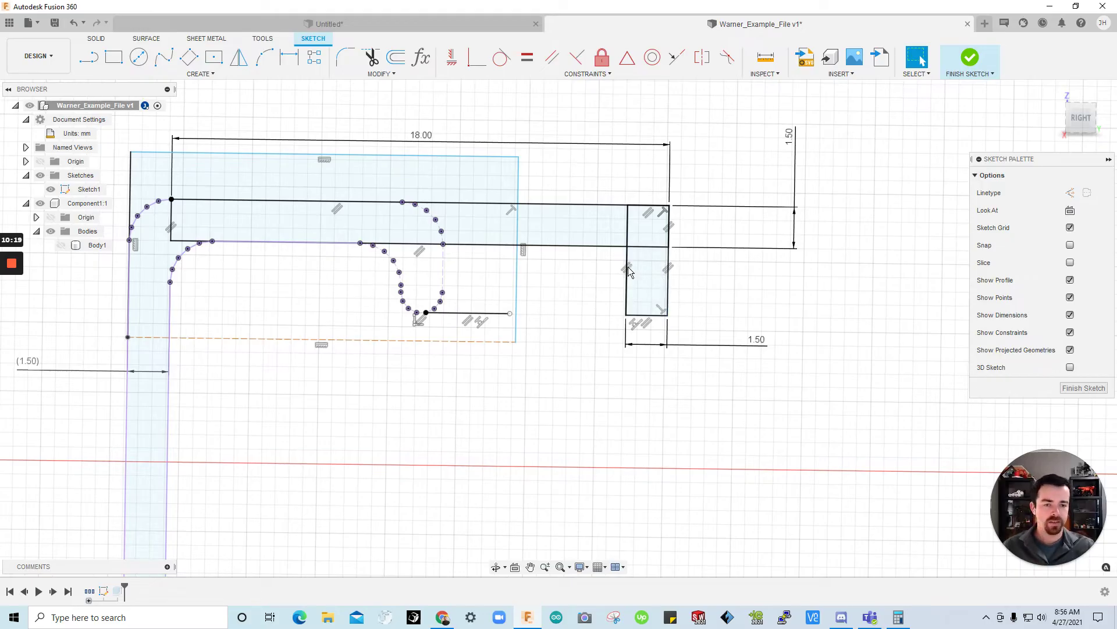
scroll(579, 240, down, 1)
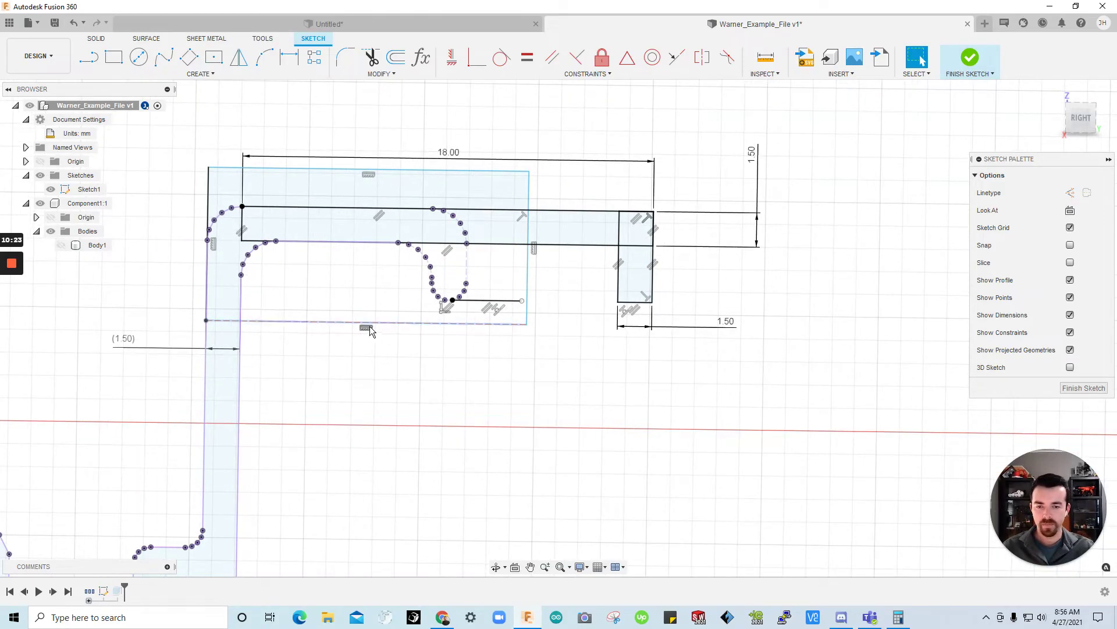
Step: Switch the dashed 14.025 mm bottom edge back to a normal sketch line
click(401, 324)
right_click(400, 323)
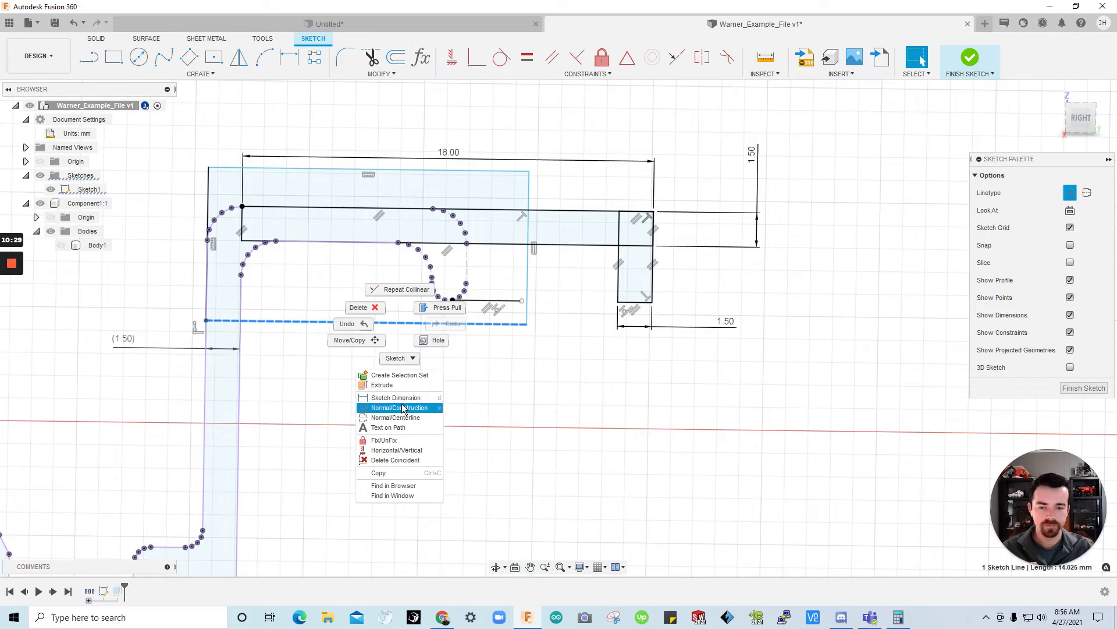
click(403, 408)
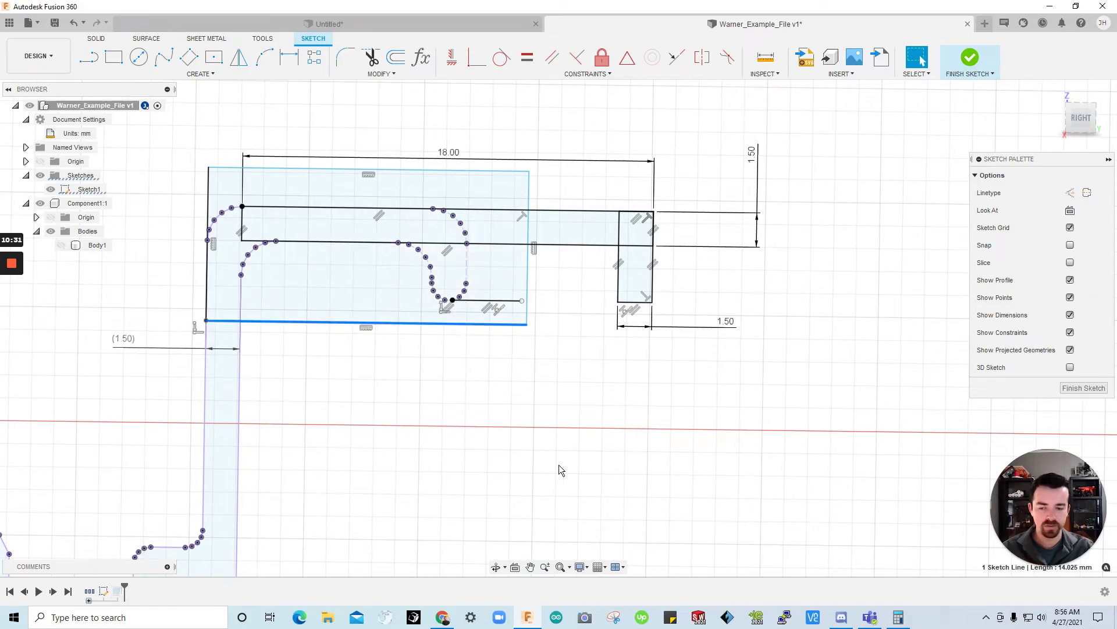
drag(1061, 497, 890, 149)
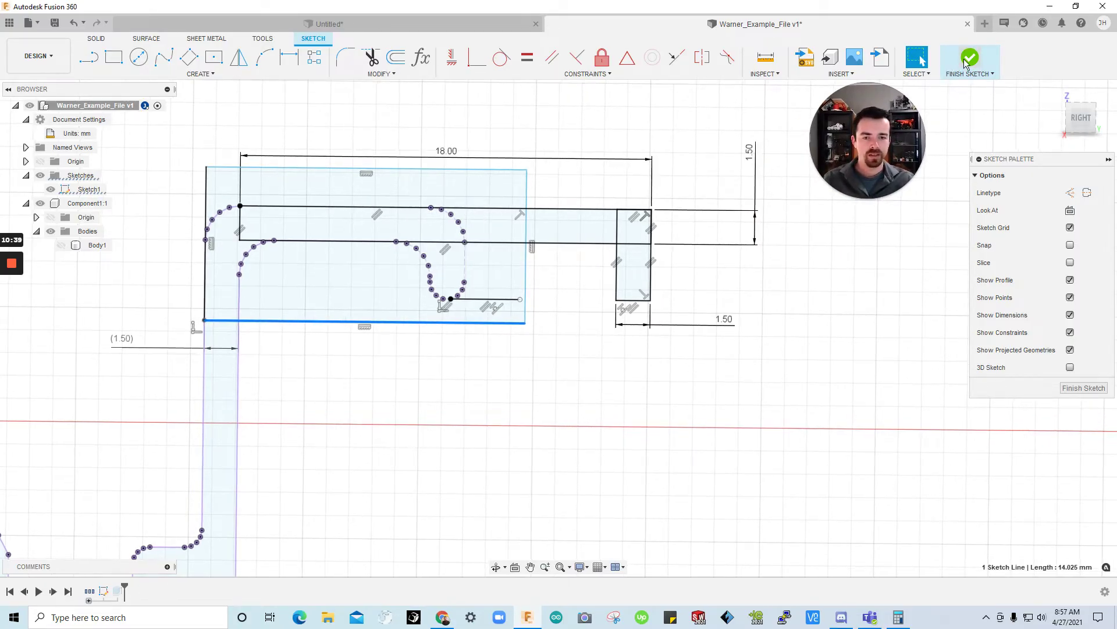
Step: Finish the sketch, show Body1 and select the five hook profiles to extrude
click(964, 58)
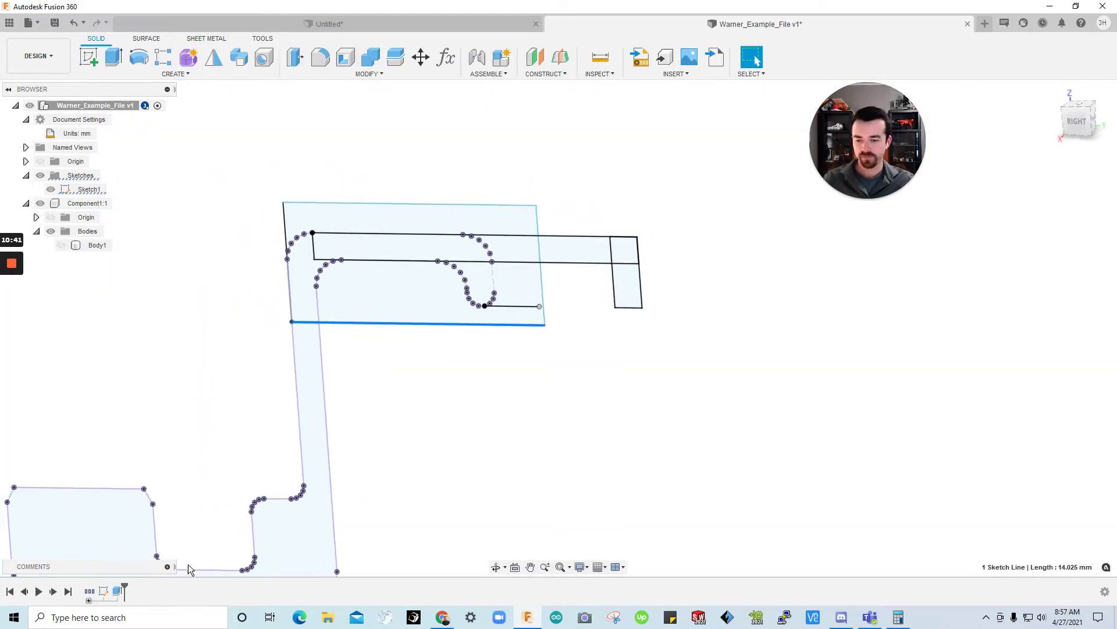
click(60, 245)
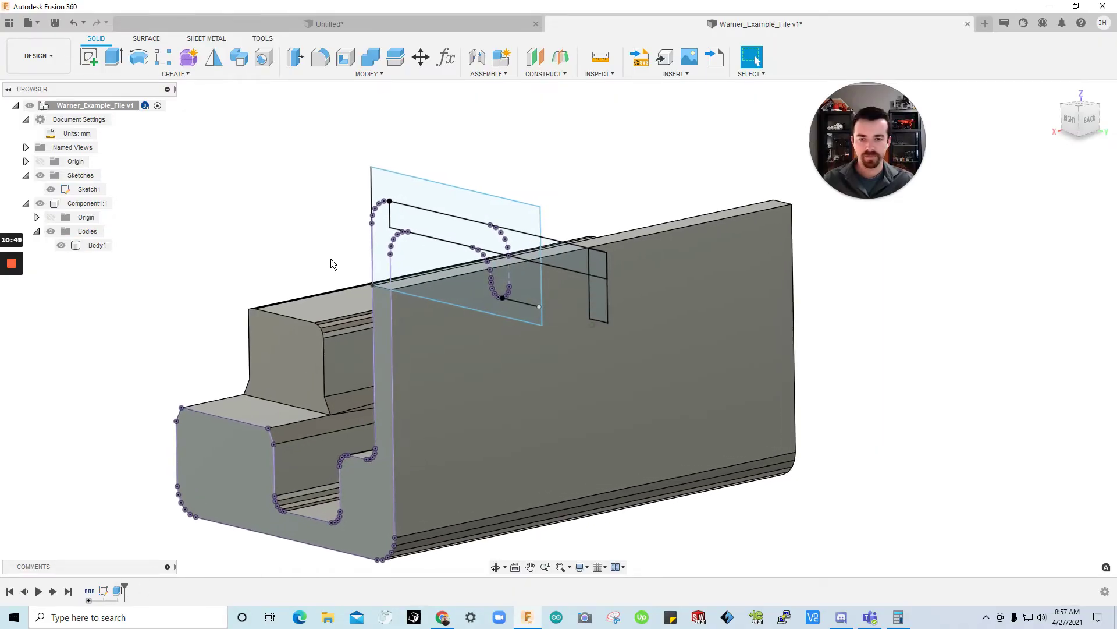
click(115, 56)
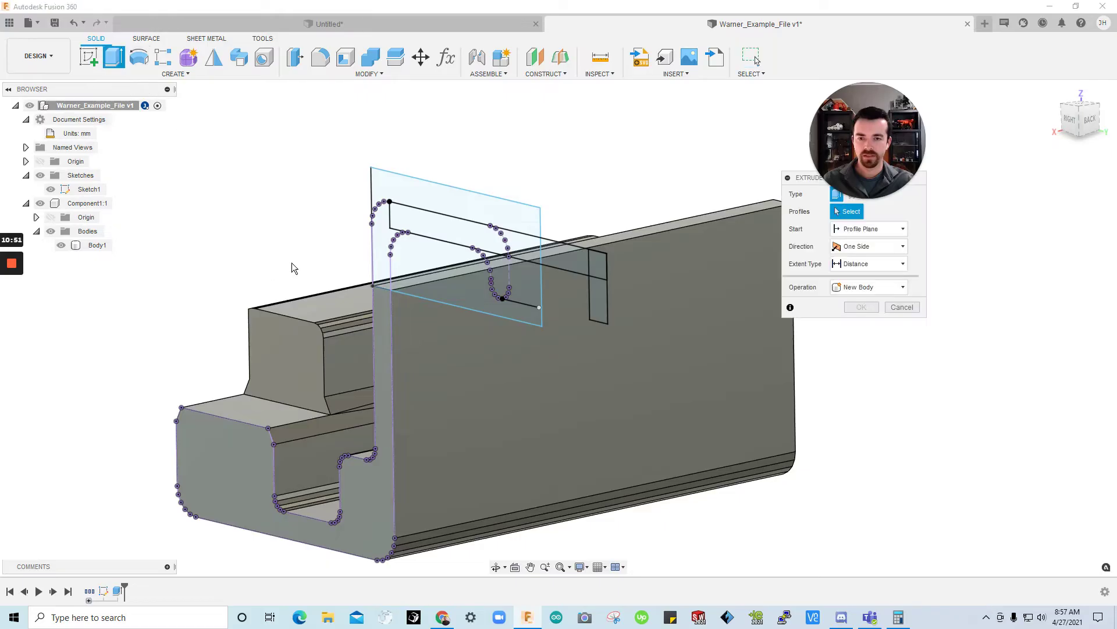
click(384, 239)
click(419, 215)
scroll(640, 280, up, 5)
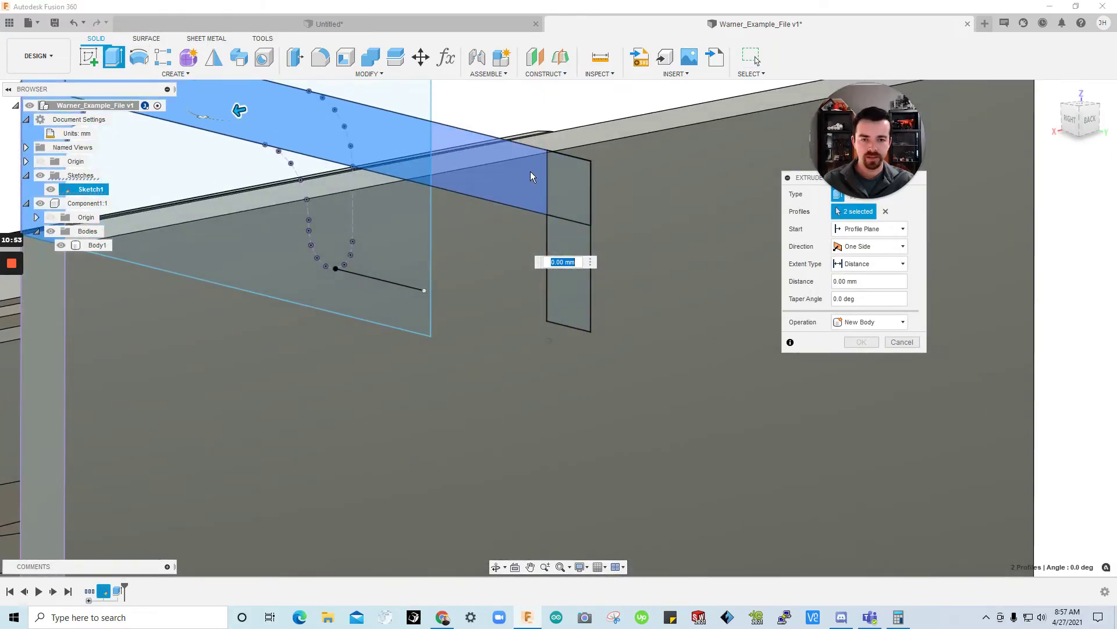
click(518, 173)
click(562, 184)
scroll(566, 271, down, 3)
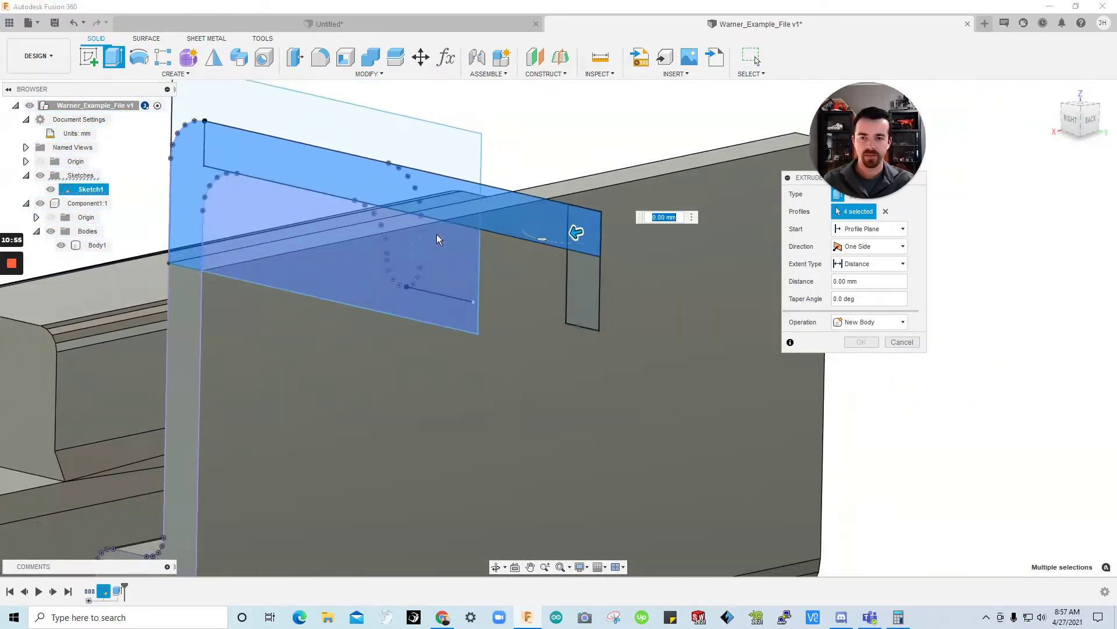
scroll(358, 233, up, 5)
scroll(716, 355, down, 3)
scroll(366, 146, down, 4)
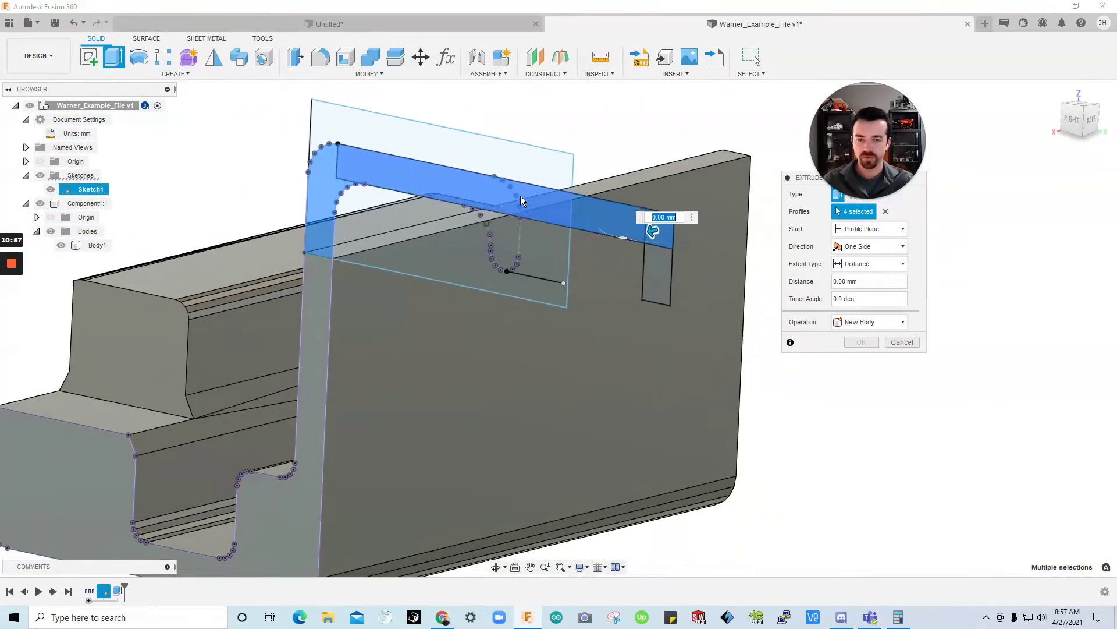
scroll(521, 196, down, 2)
shift+middle_drag(521, 196, 526, 239)
click(519, 280)
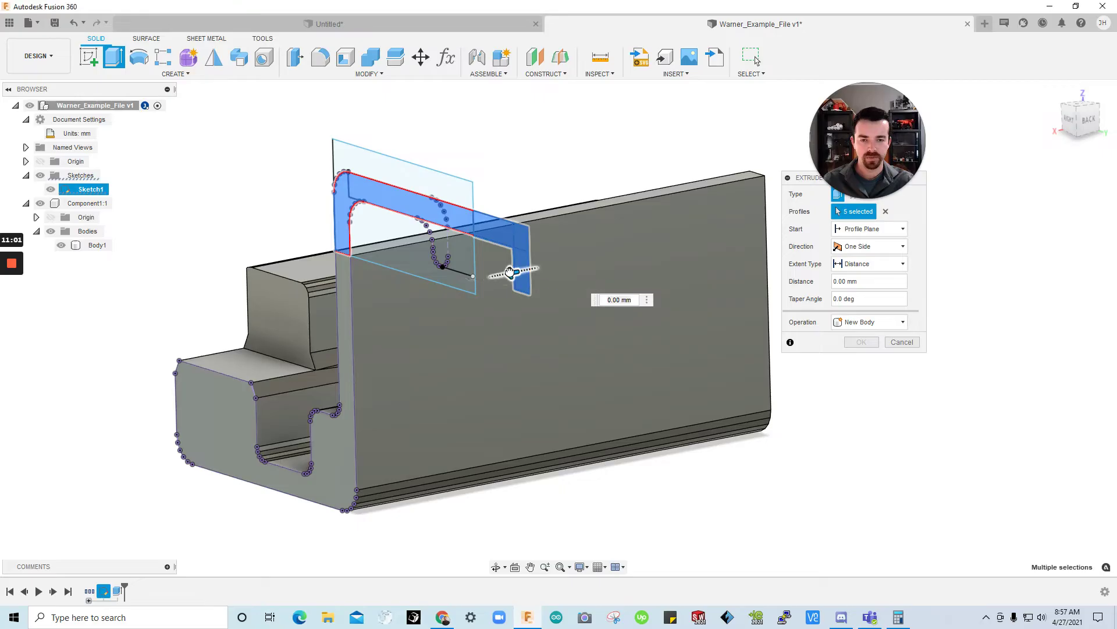
Step: Extrude the profiles To Object on the body's far face (29.50 mm), joining them to Body1
drag(511, 273, 691, 240)
shift+middle_drag(691, 240, 758, 246)
scroll(517, 319, up, 3)
click(569, 297)
scroll(563, 245, down, 2)
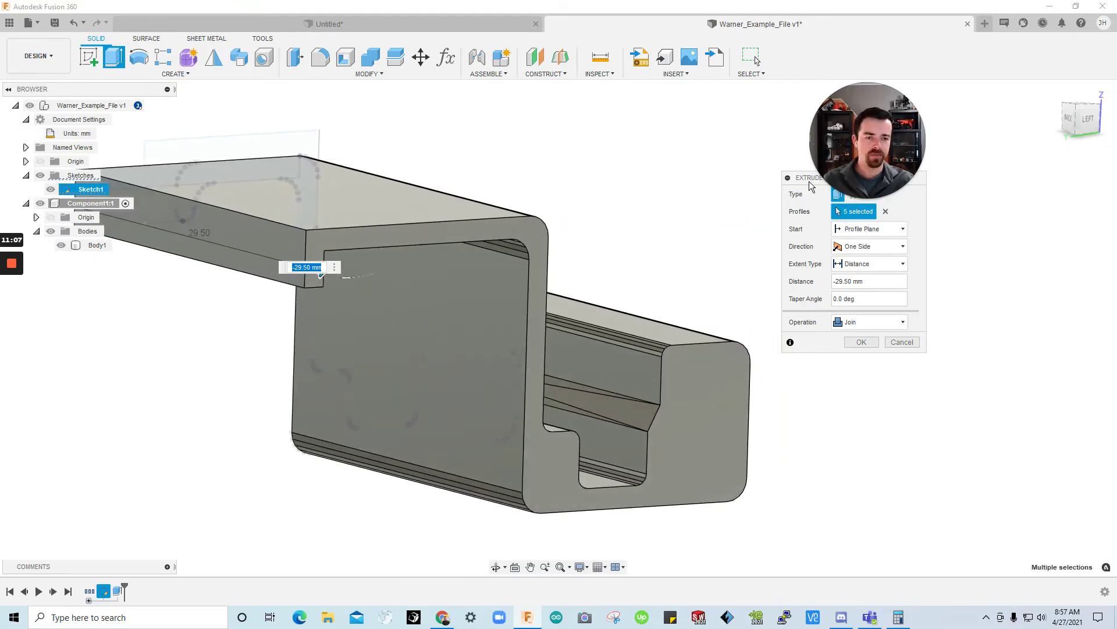
drag(811, 185, 783, 254)
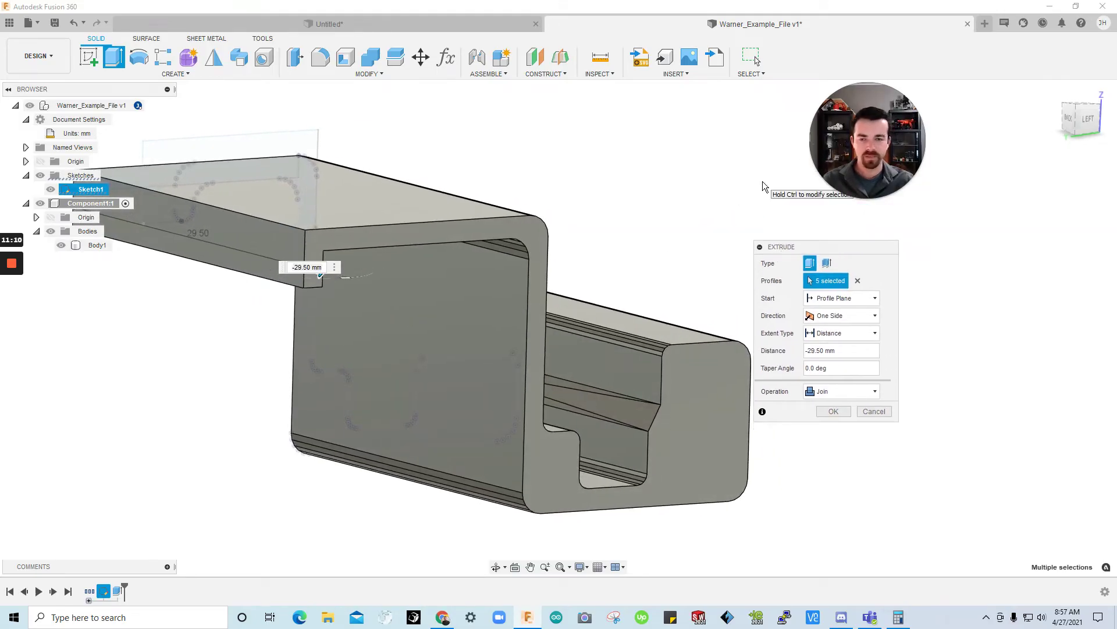
click(847, 332)
click(848, 370)
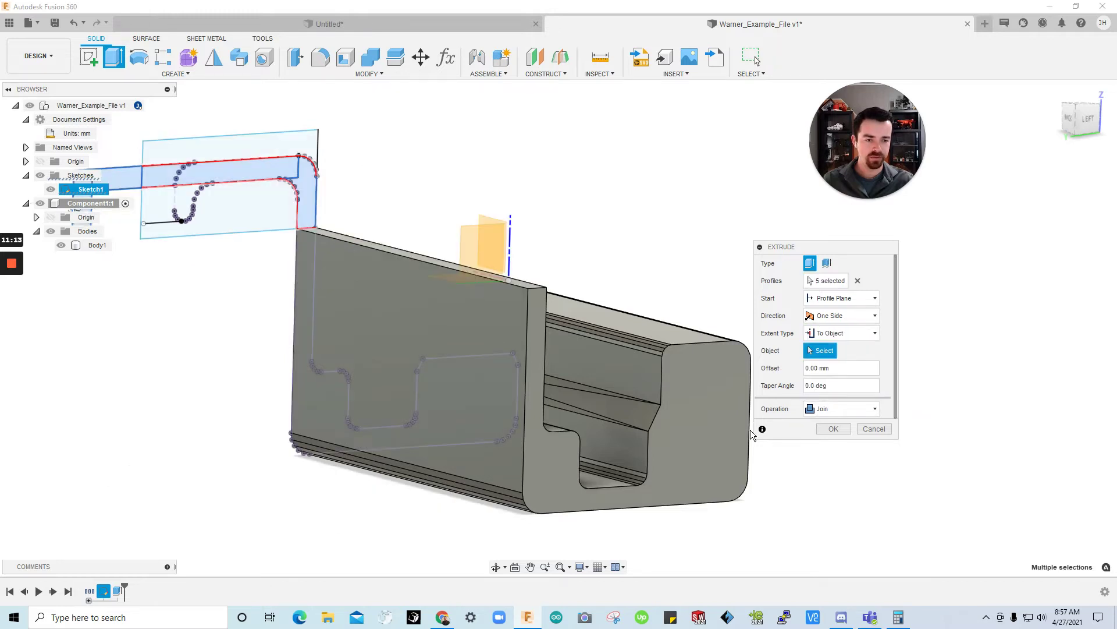
click(542, 477)
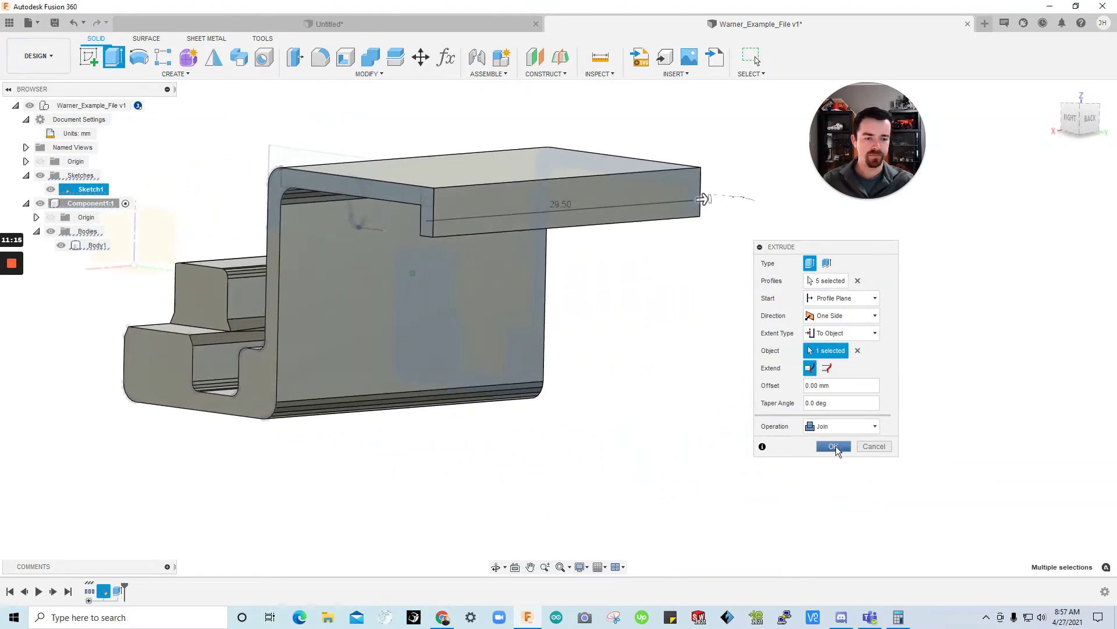
click(833, 426)
click(834, 427)
click(827, 446)
scroll(522, 348, up, 2)
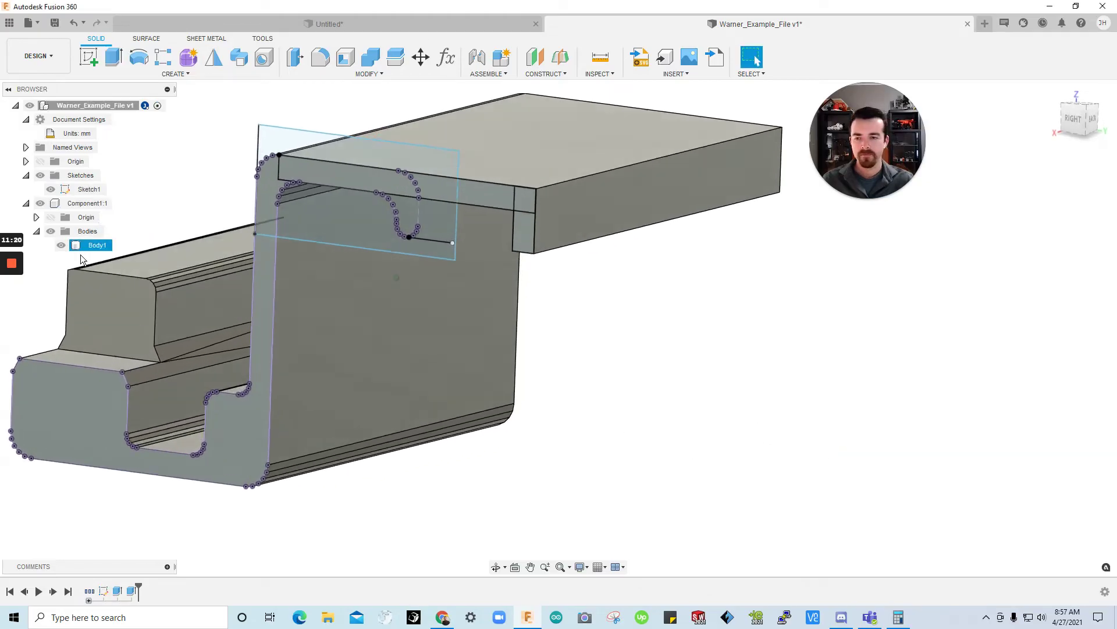
Step: Hide Sketch1 and preview a 2 mm fillet on one hook edge
click(51, 189)
mouse_move(524, 244)
shift+middle_down()
mouse_move(637, 253)
mouse_move(691, 278)
mouse_move(641, 304)
mouse_move(700, 363)
mouse_move(646, 213)
mouse_move(792, 197)
mouse_move(383, 165)
mouse_move(325, 146)
mouse_move(372, 284)
mouse_move(449, 334)
mouse_move(616, 365)
mouse_move(676, 320)
mouse_move(623, 155)
mouse_move(466, 87)
shift+middle_up()
click(320, 57)
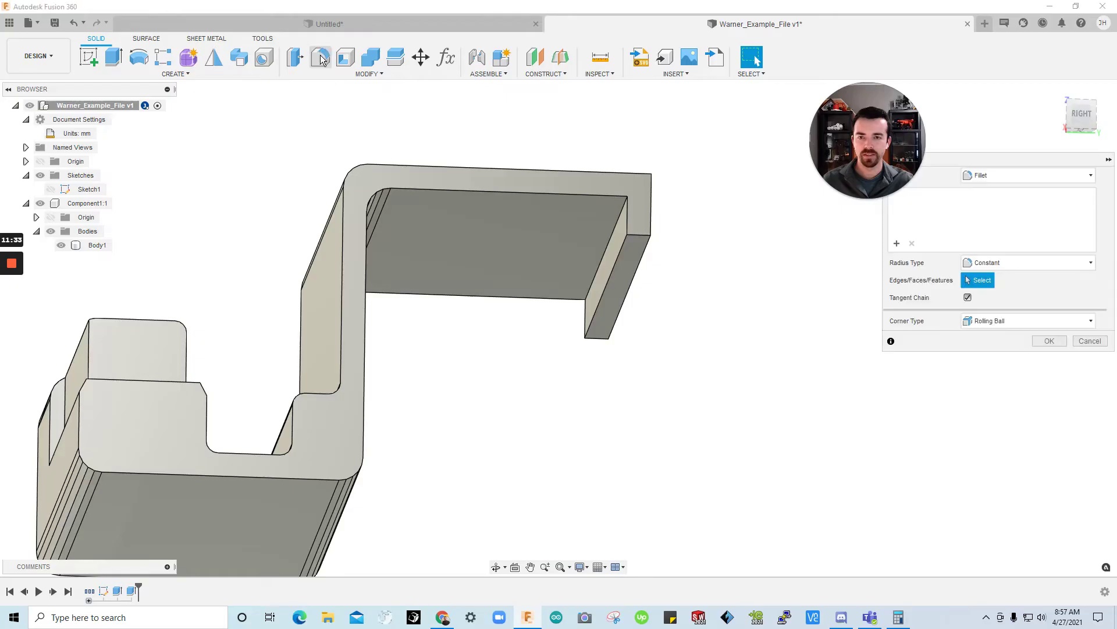
shift+middle_drag(587, 274, 640, 283)
click(644, 313)
drag(623, 292, 603, 310)
shift+middle_drag(603, 311, 563, 300)
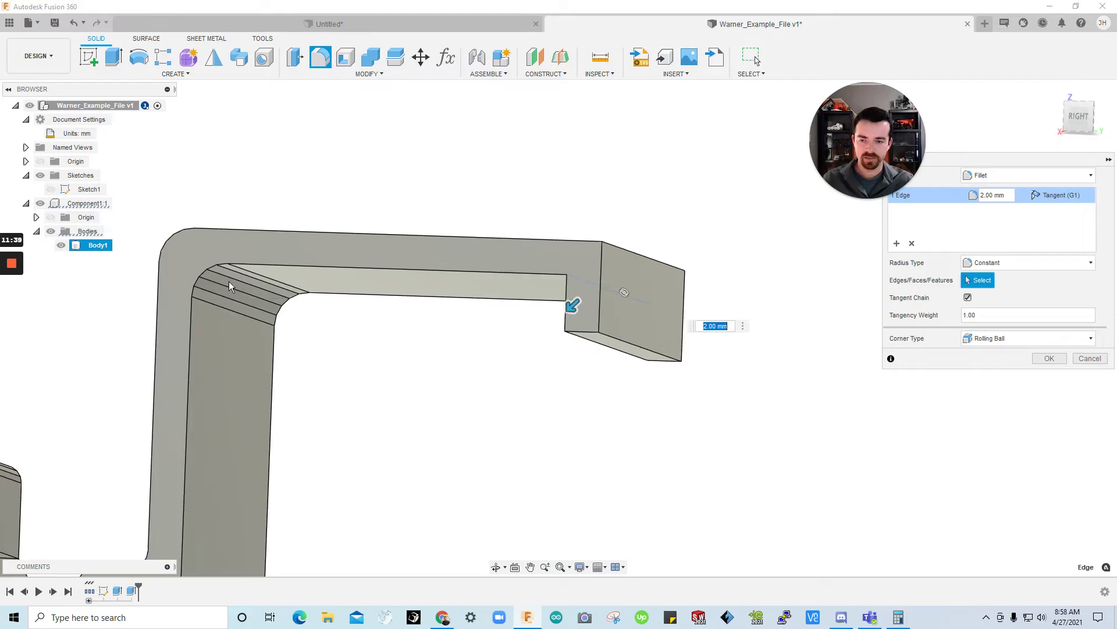
Step: Add a second edge to the 2 mm fillet preview, then cancel it, leaving the corners square
shift+middle_drag(230, 285, 591, 300)
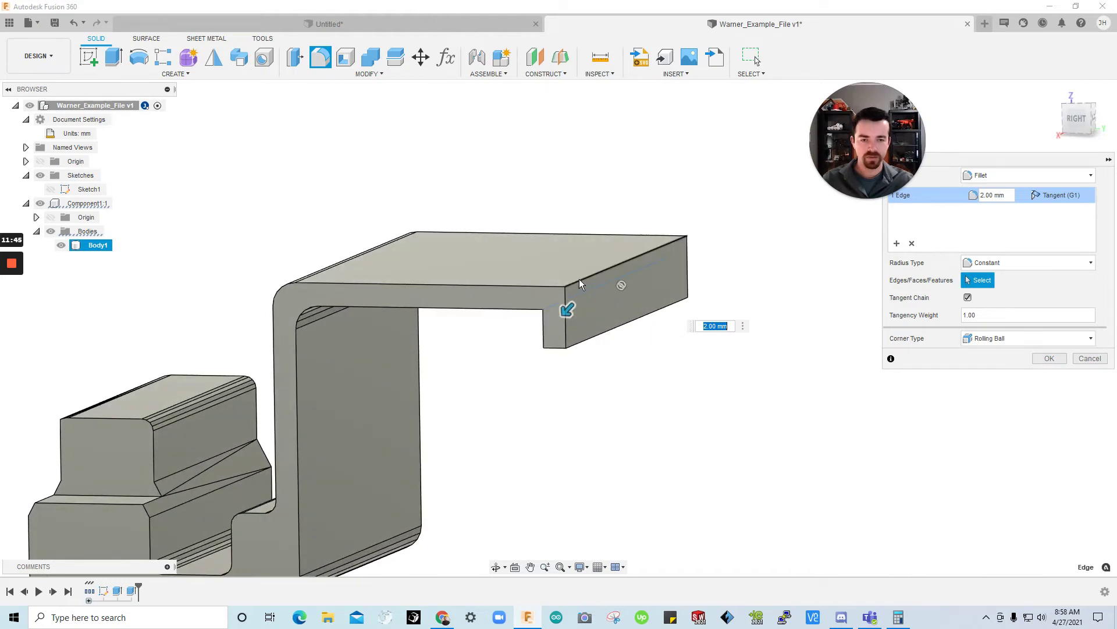
click(580, 288)
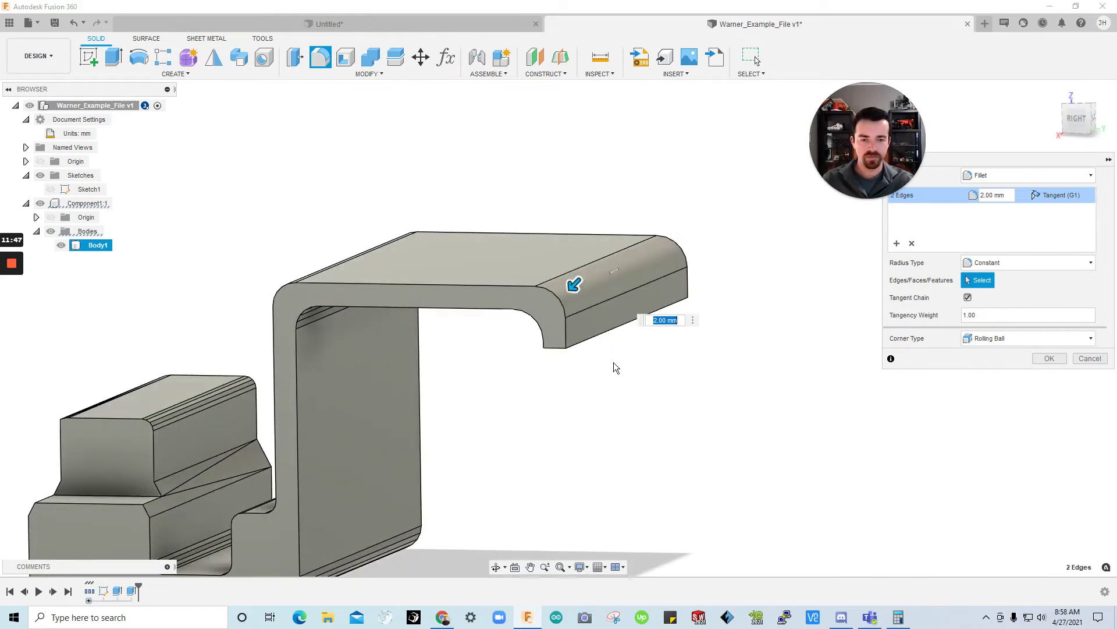
shift+middle_drag(614, 370, 638, 290)
scroll(413, 302, up, 5)
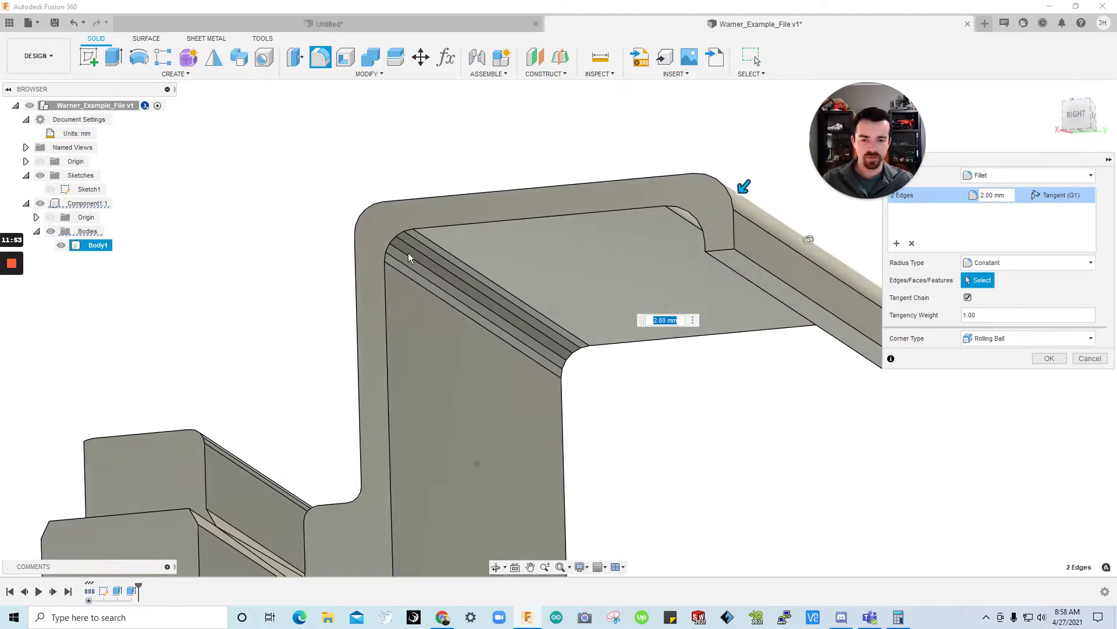
shift+middle_drag(429, 238, 707, 429)
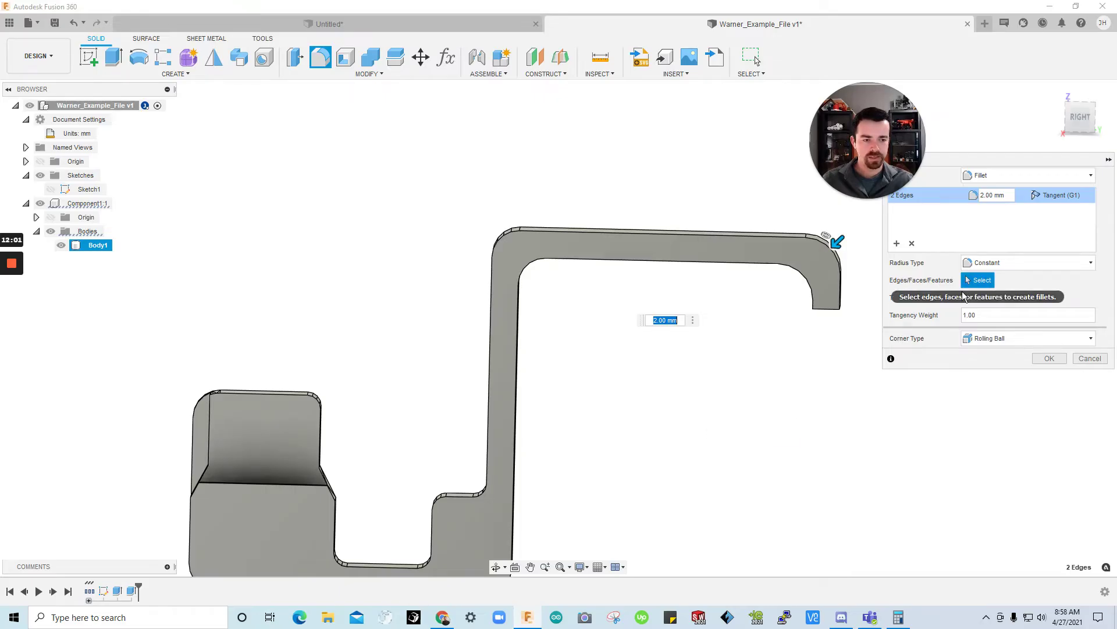
click(1088, 359)
shift+middle_drag(757, 326, 239, 65)
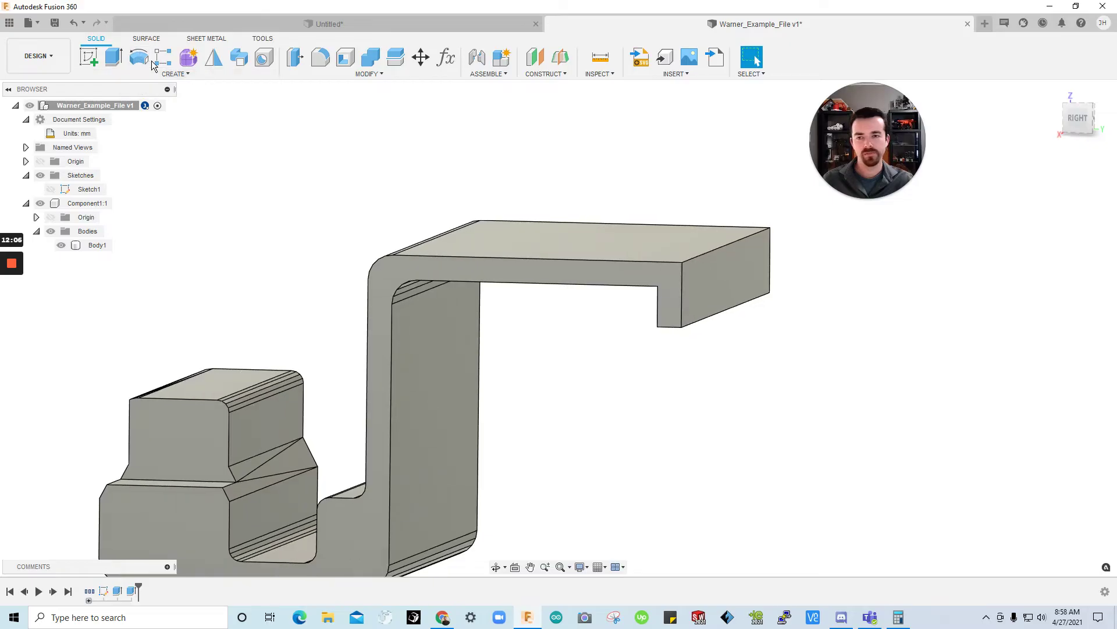
Step: Select the two lip edges for a fillet, dropping the groove face picked by mistake
click(324, 65)
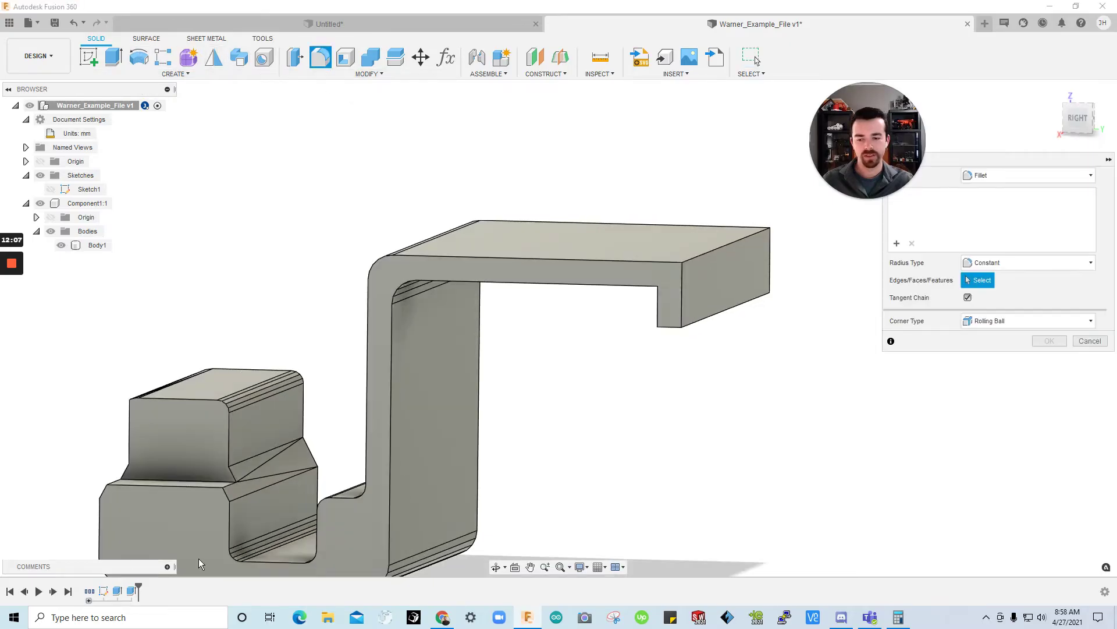
shift+middle_drag(713, 222, 669, 319)
click(673, 287)
click(669, 318)
scroll(431, 349, up, 2)
click(425, 347)
scroll(425, 348, down, 3)
scroll(407, 332, up, 4)
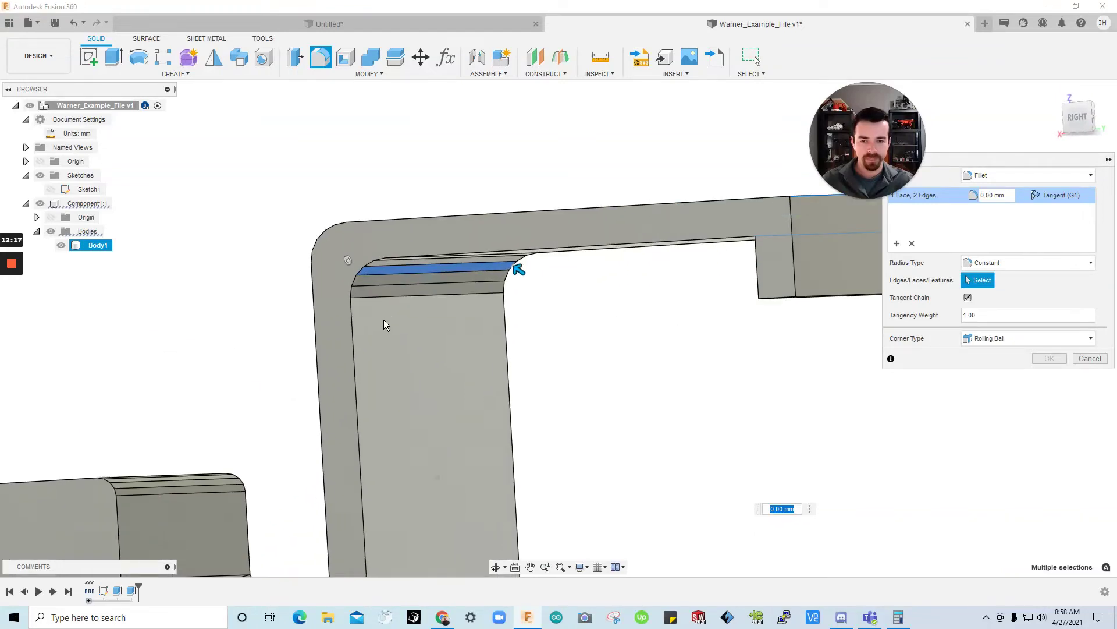
click(392, 278)
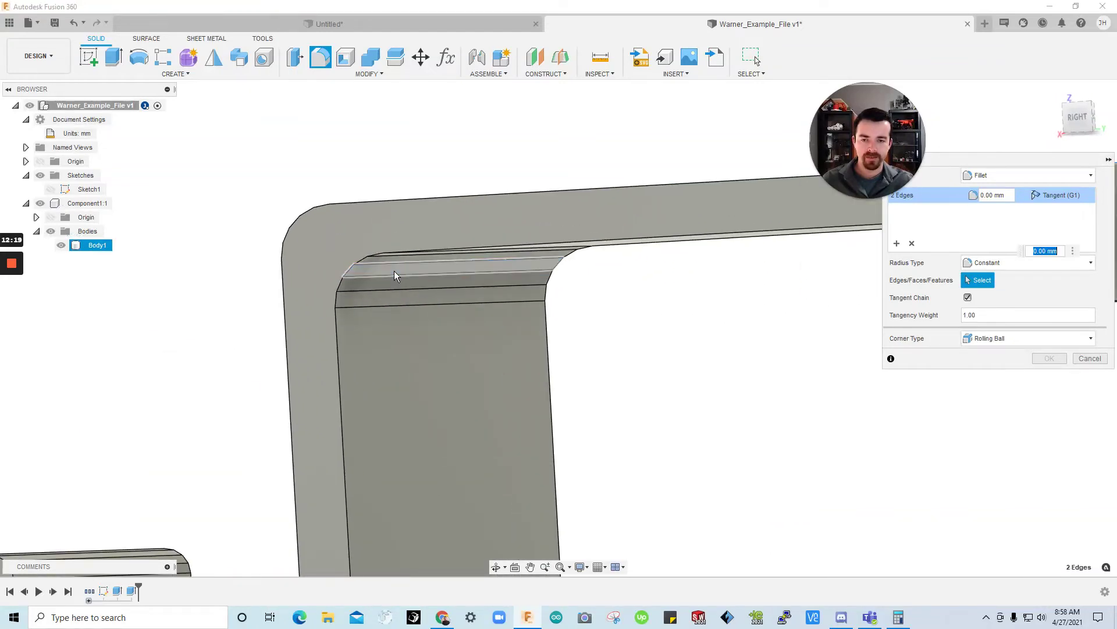
Step: Set the lip fillet radius to 1.75 mm and apply it
shift+middle_drag(748, 319, 631, 252)
drag(628, 252, 622, 264)
shift+middle_drag(621, 267, 474, 302)
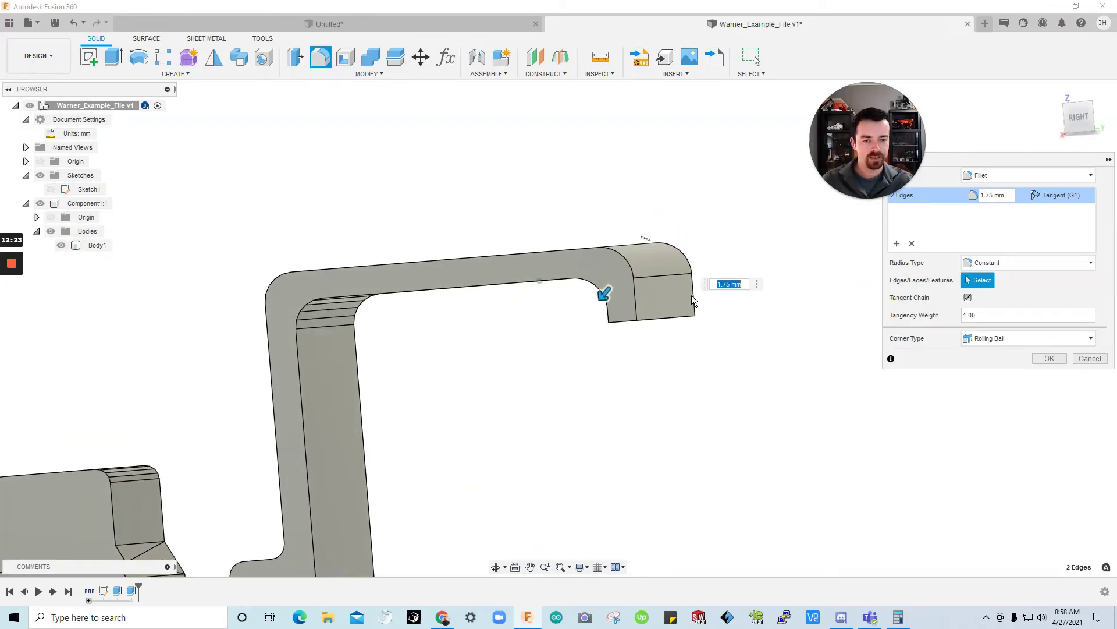
shift+middle_drag(731, 287, 323, 339)
shift+middle_drag(564, 386, 999, 353)
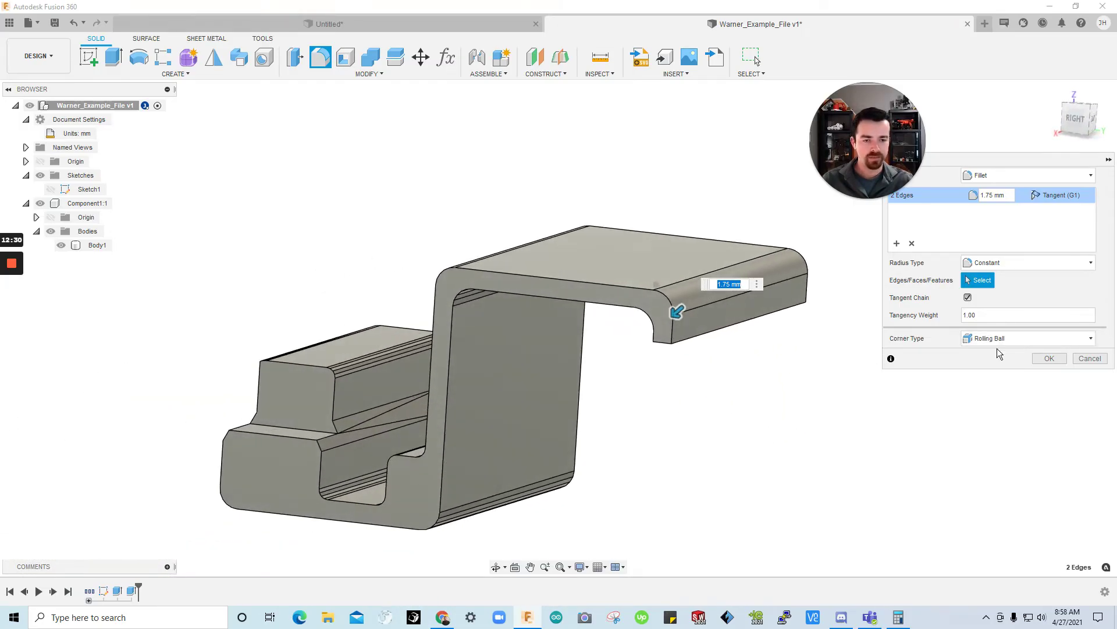
click(1047, 361)
scroll(569, 431, down, 3)
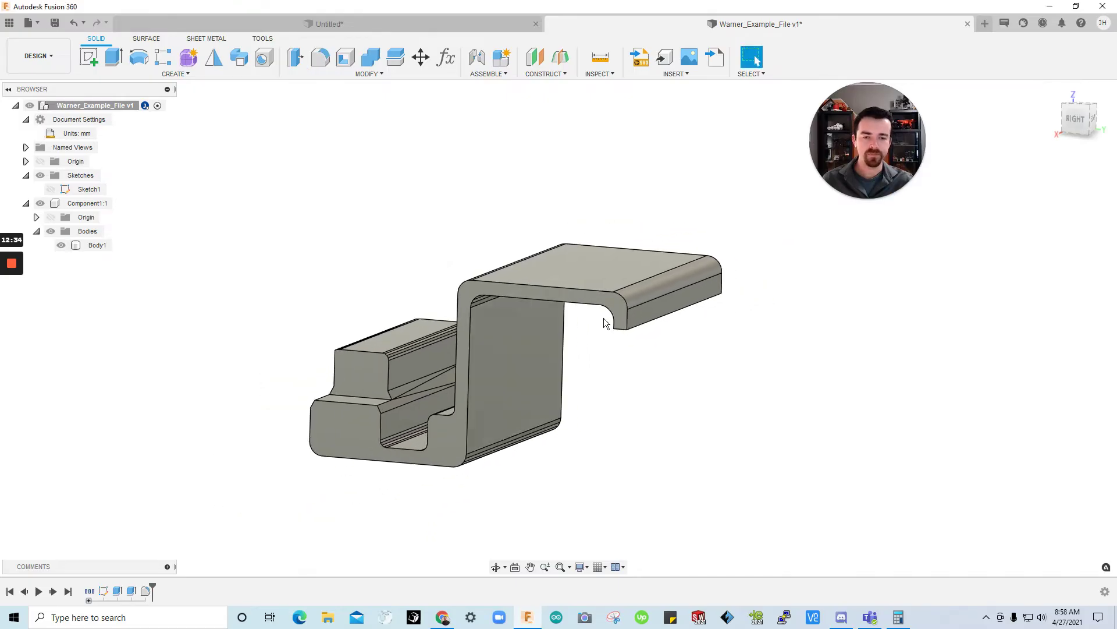
Step: Deselect Body1 and turn Sketch1's hook outline back on over the filleted holder
shift+middle_drag(603, 321, 570, 273)
shift+middle_drag(410, 311, 612, 280)
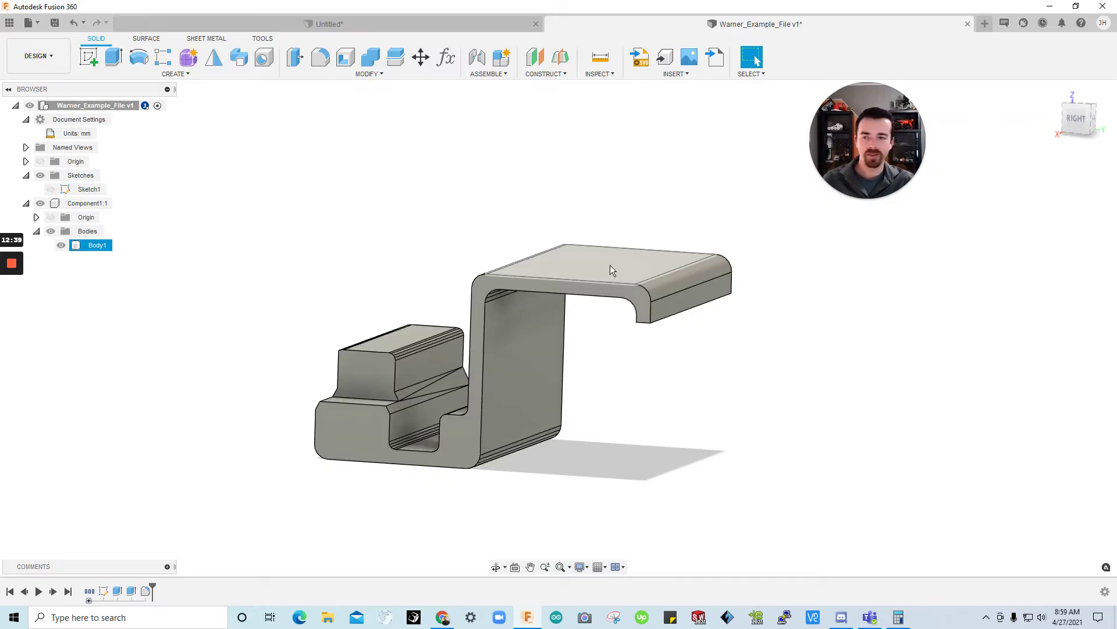
click(406, 100)
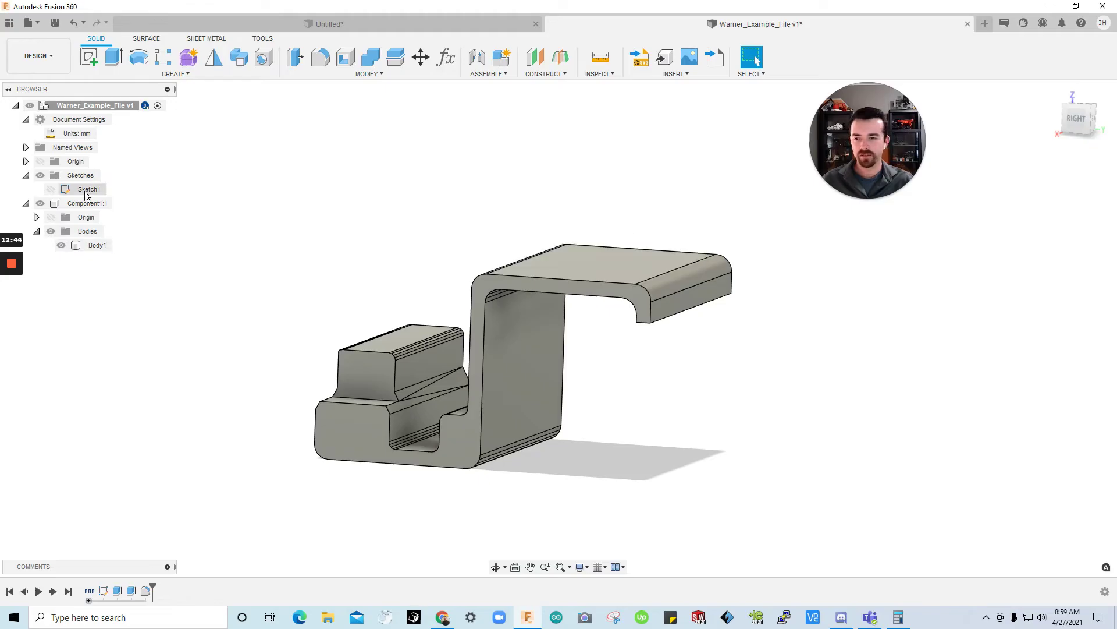
click(51, 189)
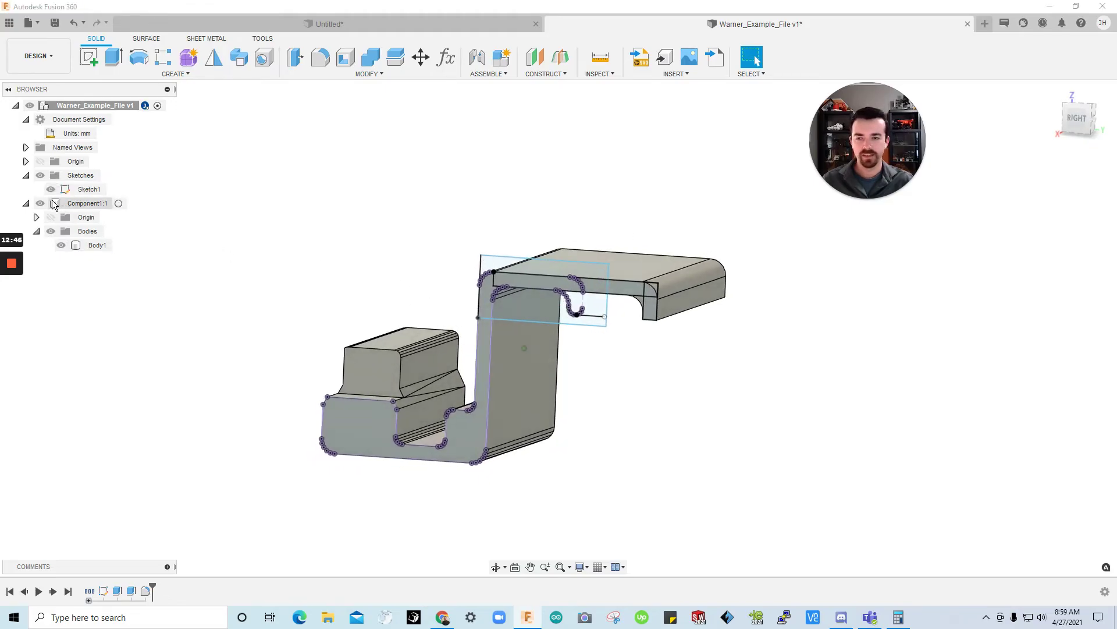
Step: Show Sketch1's dimensions and change the 18.00 mm arm length to 16 mm
right_click(91, 192)
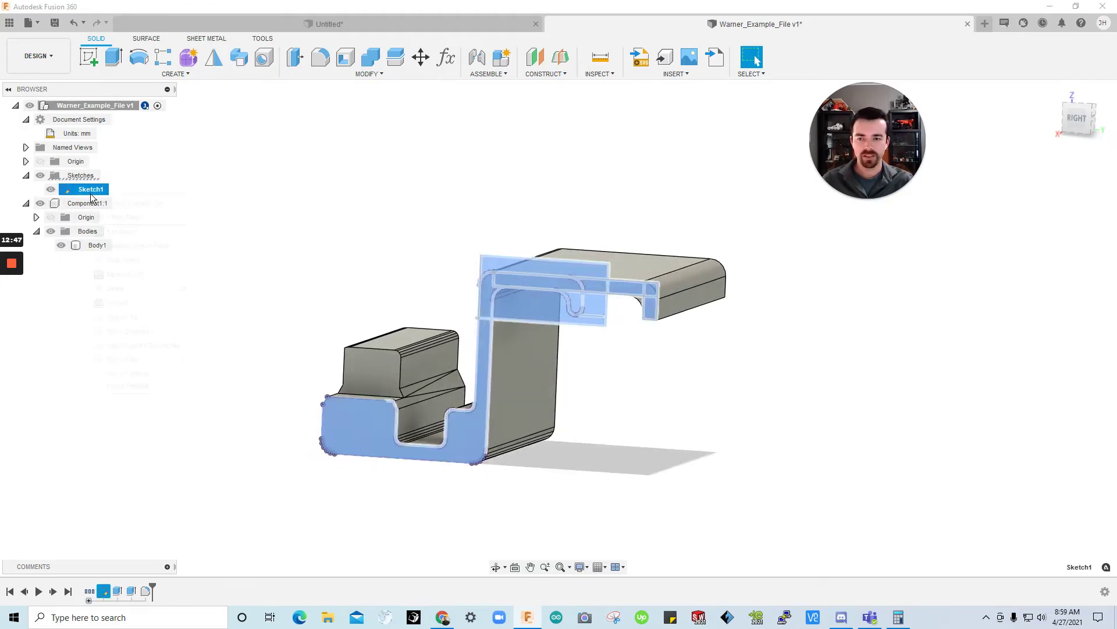
click(129, 331)
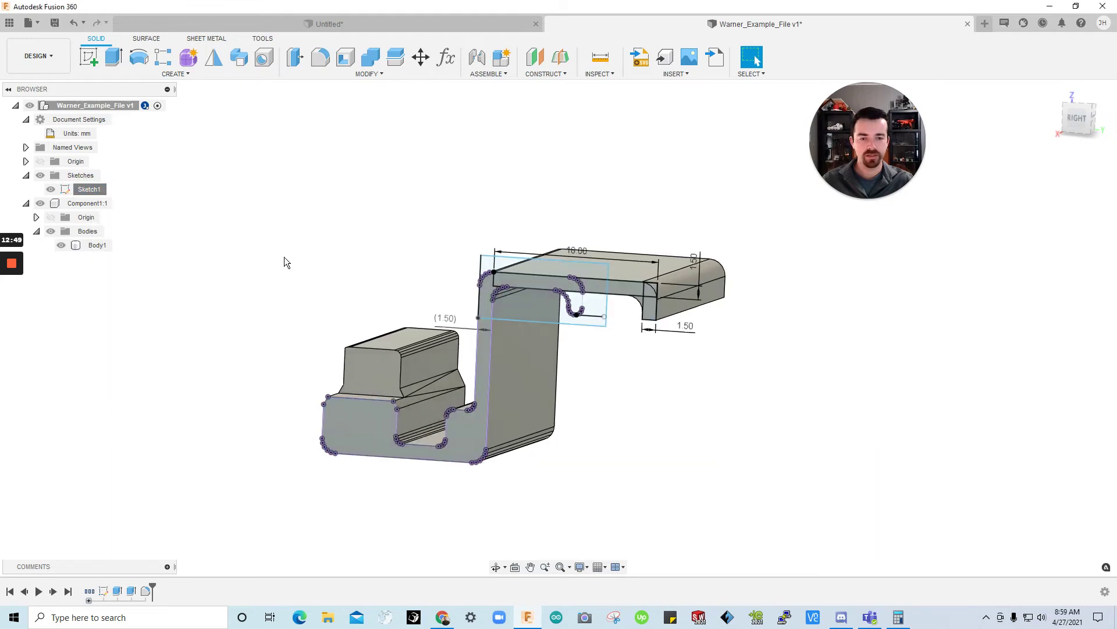
drag(603, 232, 588, 144)
shift+middle_drag(589, 147, 598, 224)
double_click(588, 183)
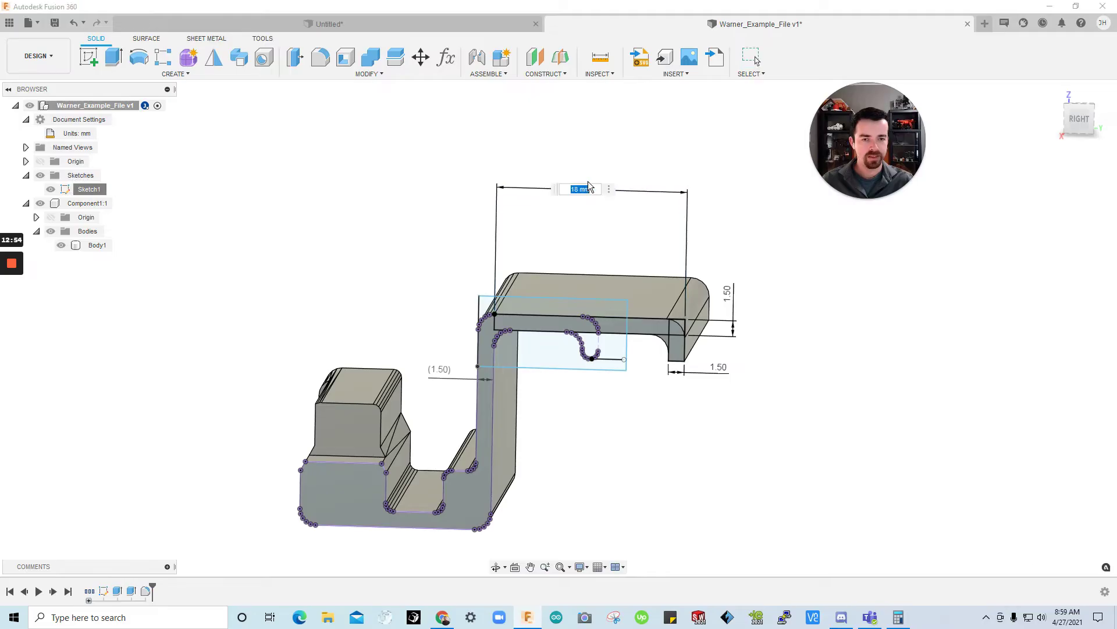
text(16)
key(Return)
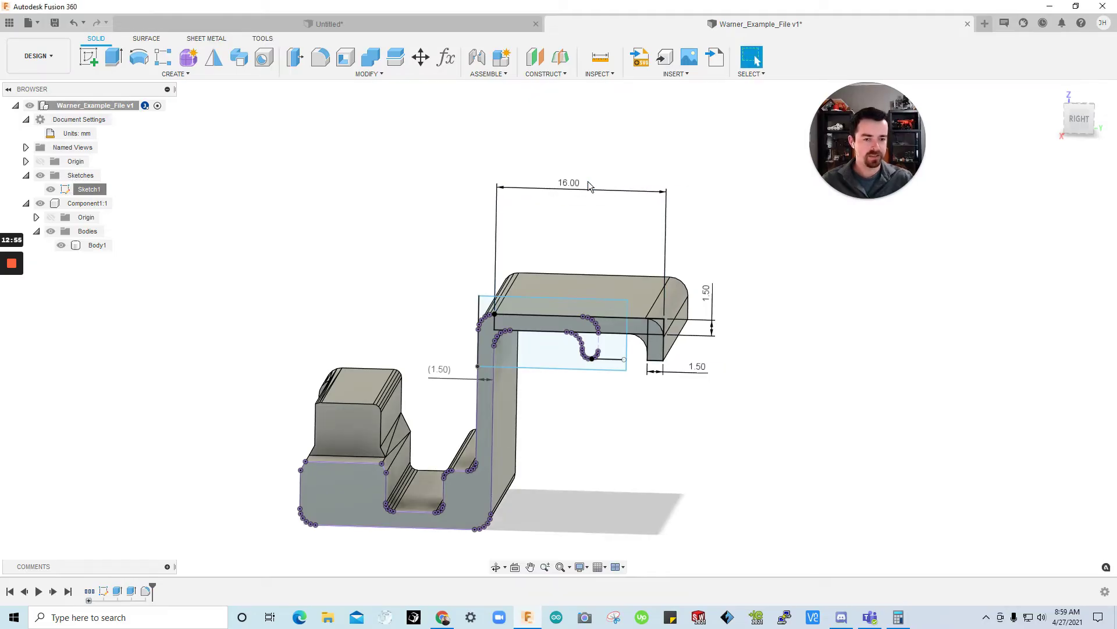
Step: Shorten the arm length further to 15 then 14 mm, and hide Sketch1
double_click(569, 183)
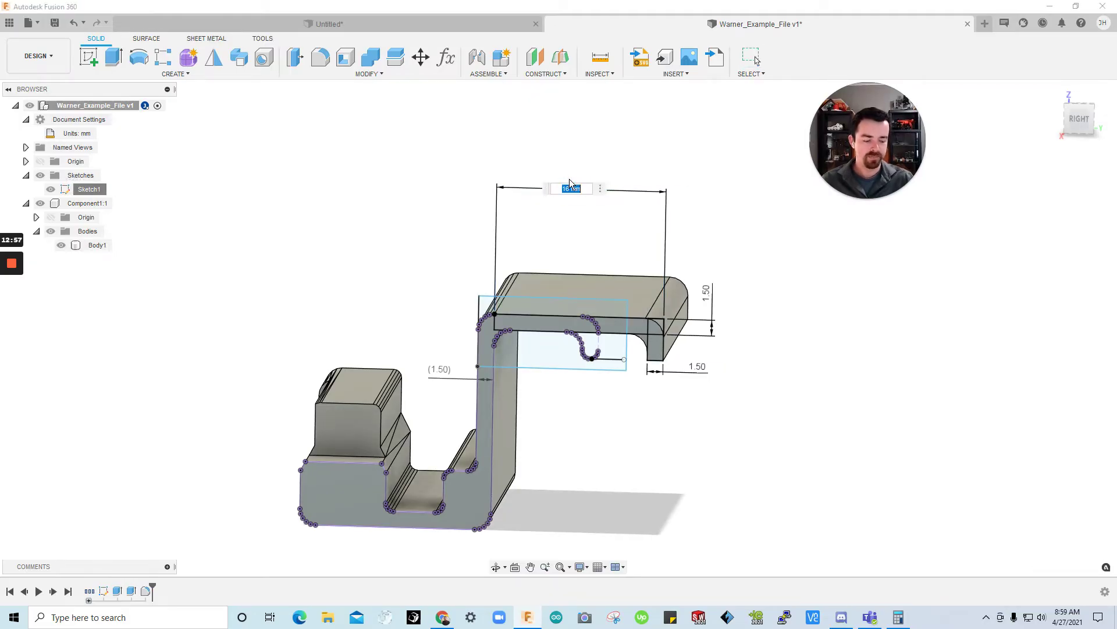
text(15)
key(Return)
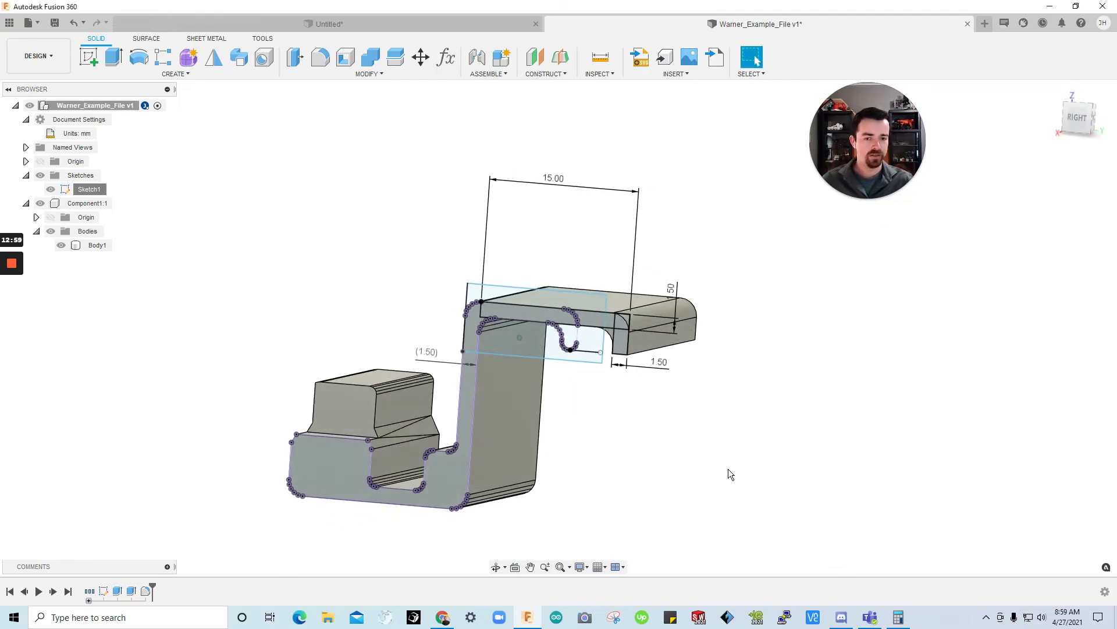
shift+middle_drag(526, 348, 559, 353)
scroll(435, 209, up, 1)
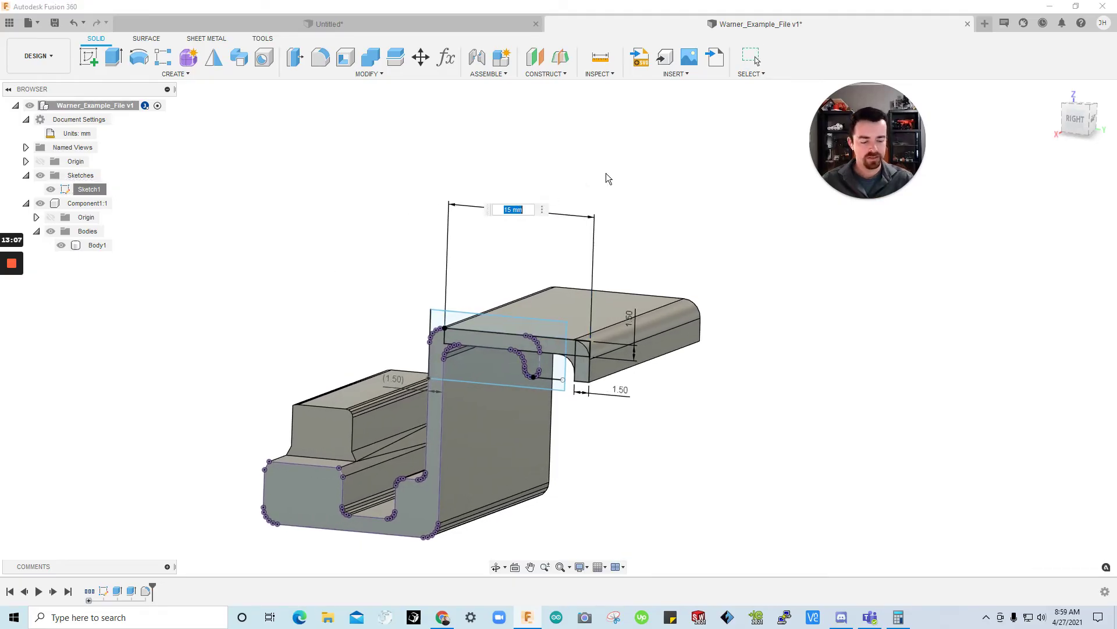
text(14)
key(Return)
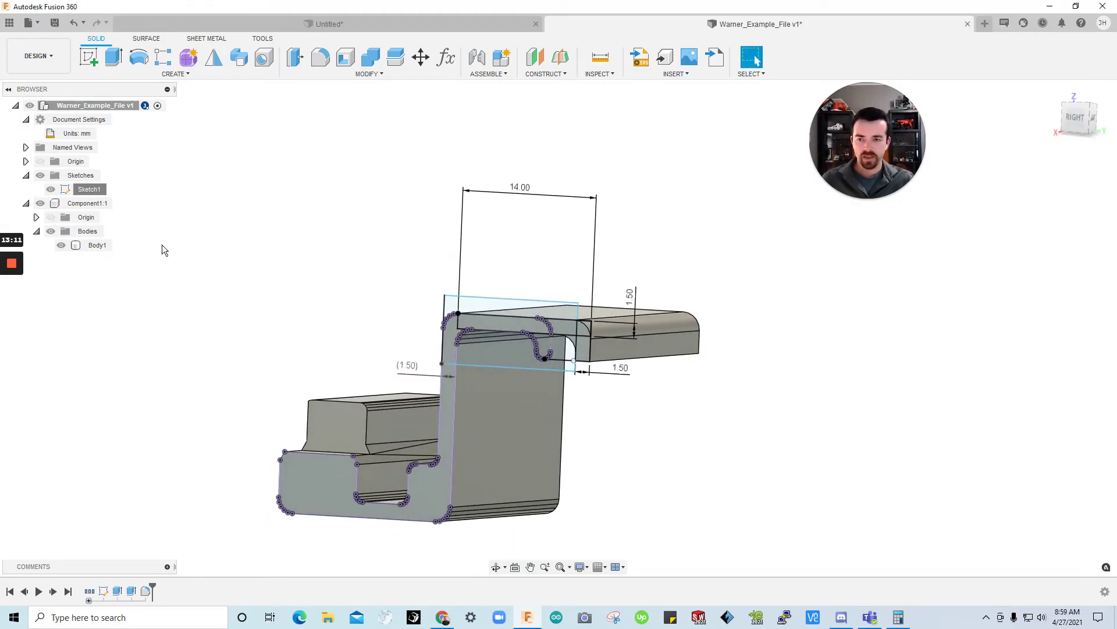
click(50, 190)
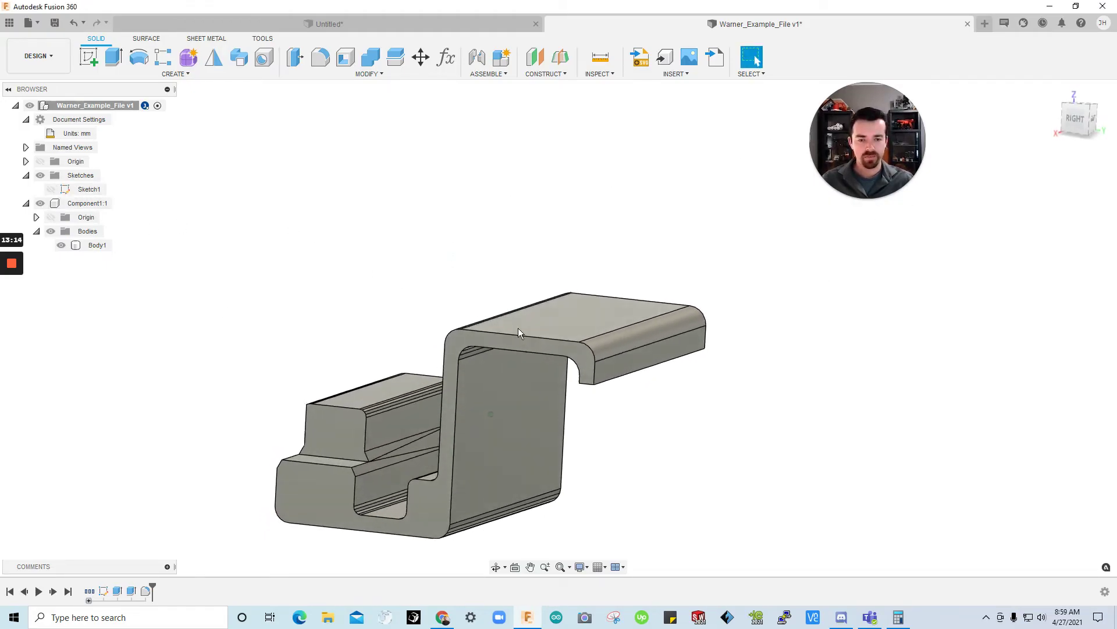
Step: Select the two inner edges at the tip of the hook lip for filleting
click(585, 307)
shift+middle_drag(584, 305, 621, 349)
scroll(617, 338, up, 5)
scroll(613, 312, up, 1)
click(606, 287)
scroll(605, 288, down, 1)
click(882, 470)
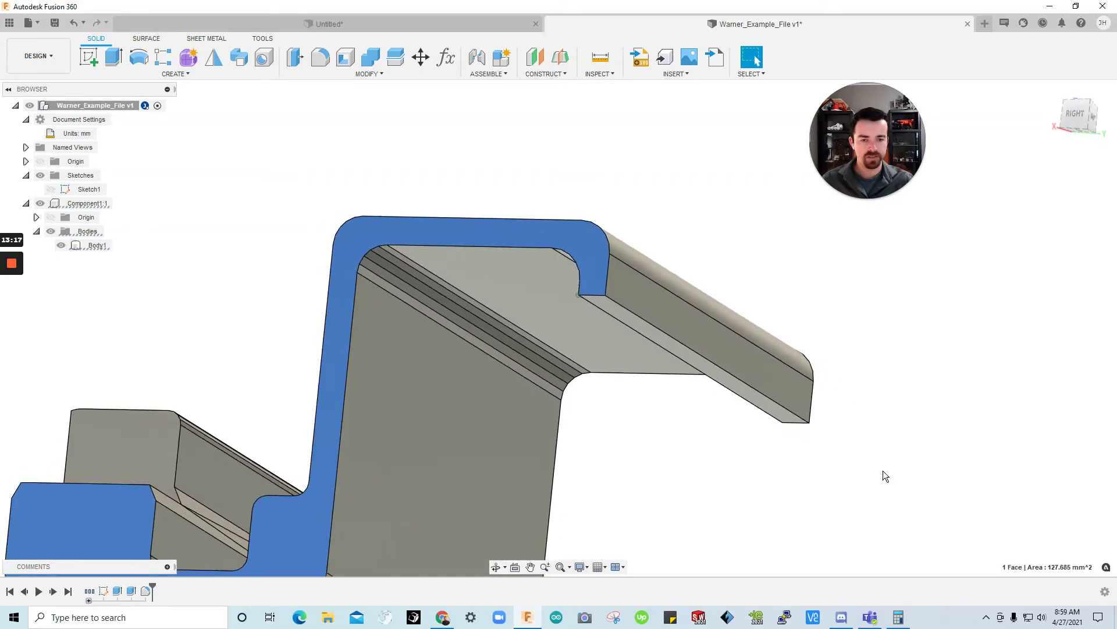
shift+middle_drag(883, 470, 844, 310)
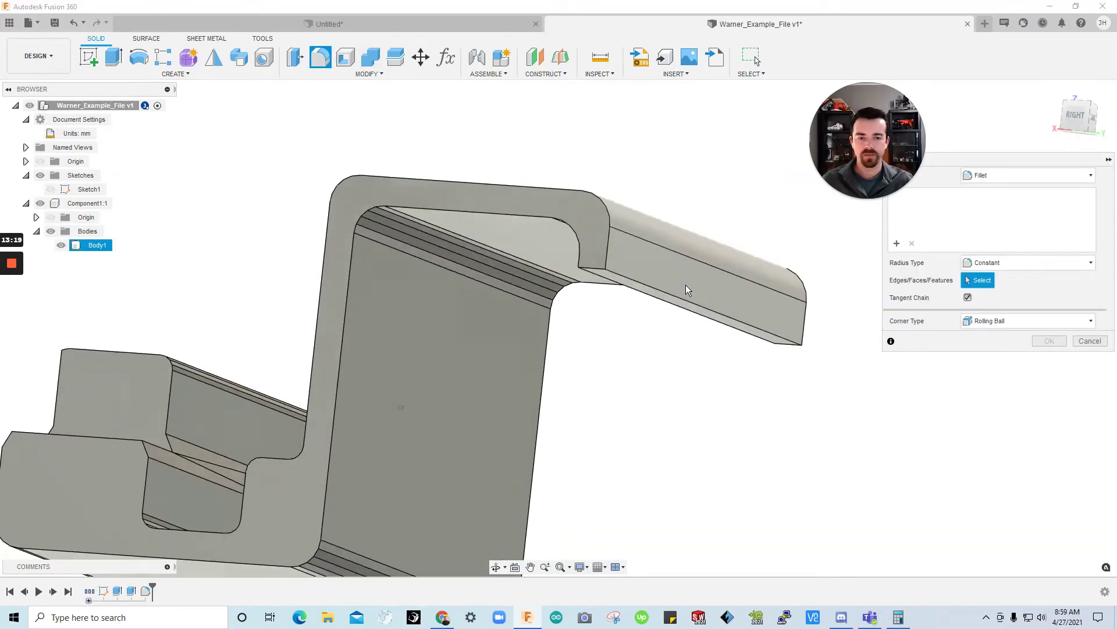
scroll(687, 294, up, 3)
click(573, 253)
shift+middle_drag(575, 255, 609, 443)
click(712, 358)
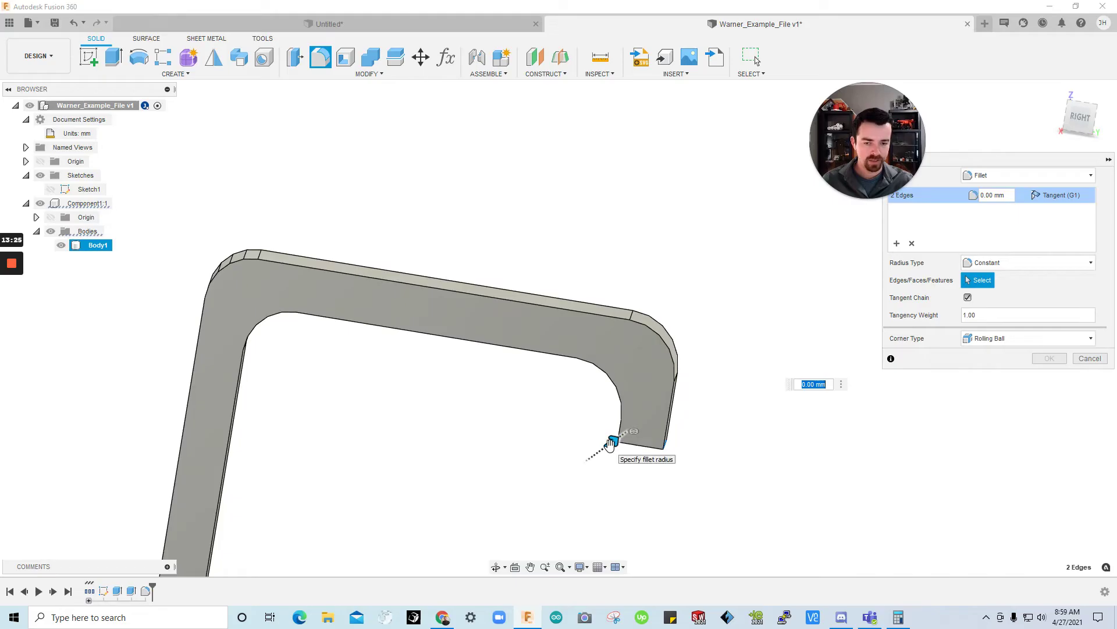
Step: Set the fillet radius to 0.60 mm and apply it
drag(610, 444, 569, 469)
shift+middle_drag(669, 470, 669, 291)
text(0.75)
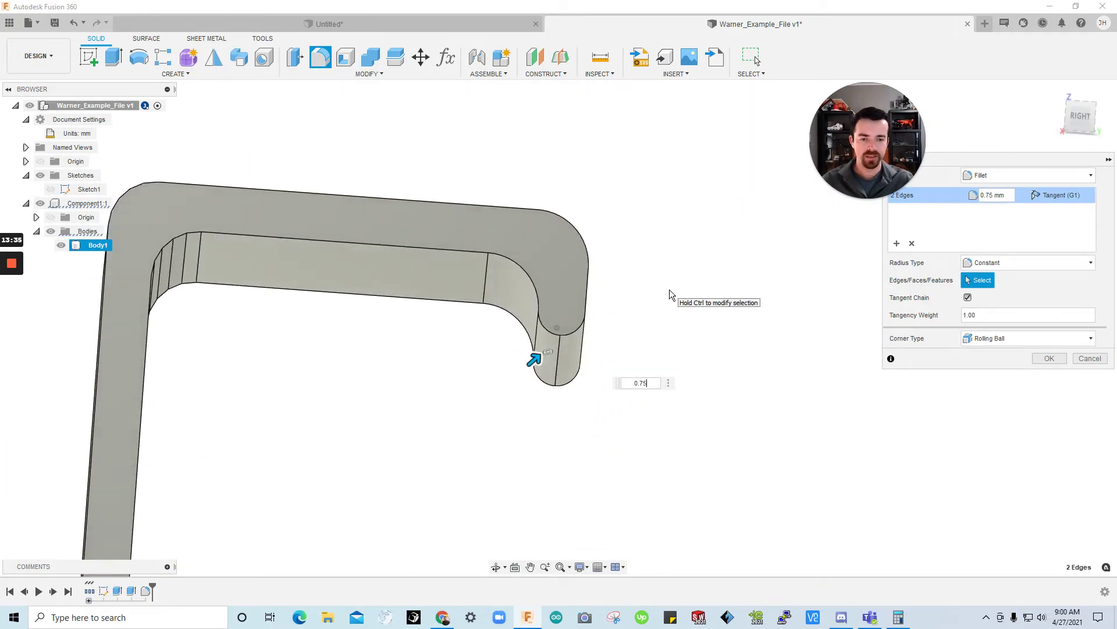
key(BackSpace)
key(BackSpace)
text(65)
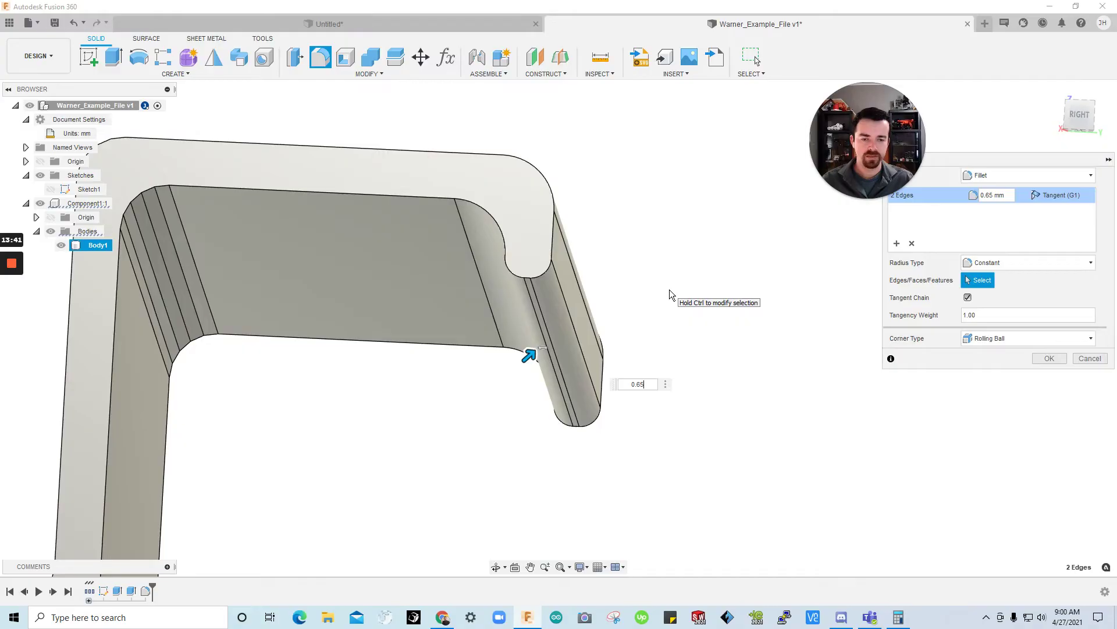
key(BackSpace)
text(0)
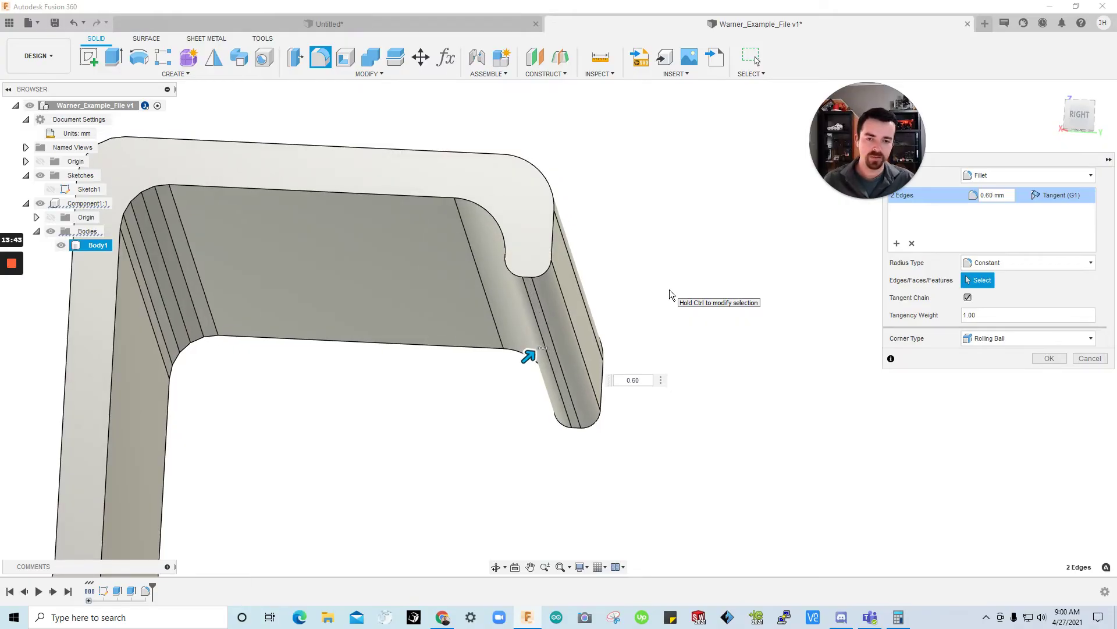
key(Return)
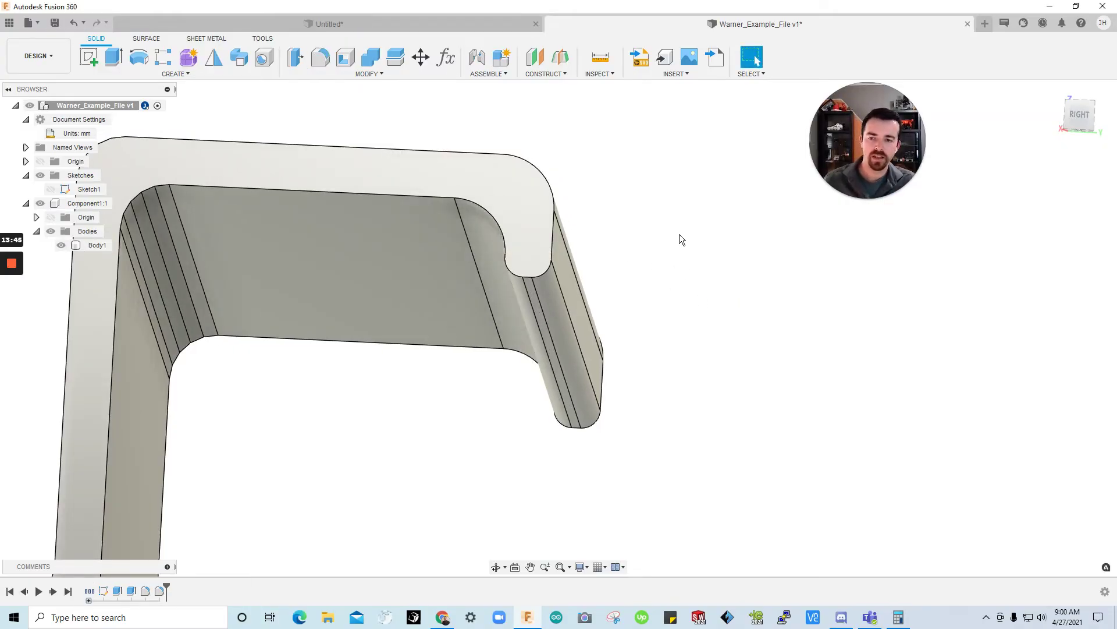
shift+middle_drag(647, 305, 431, 222)
Step: Start a new sketch on the top arm's face
click(431, 227)
scroll(434, 242, down, 3)
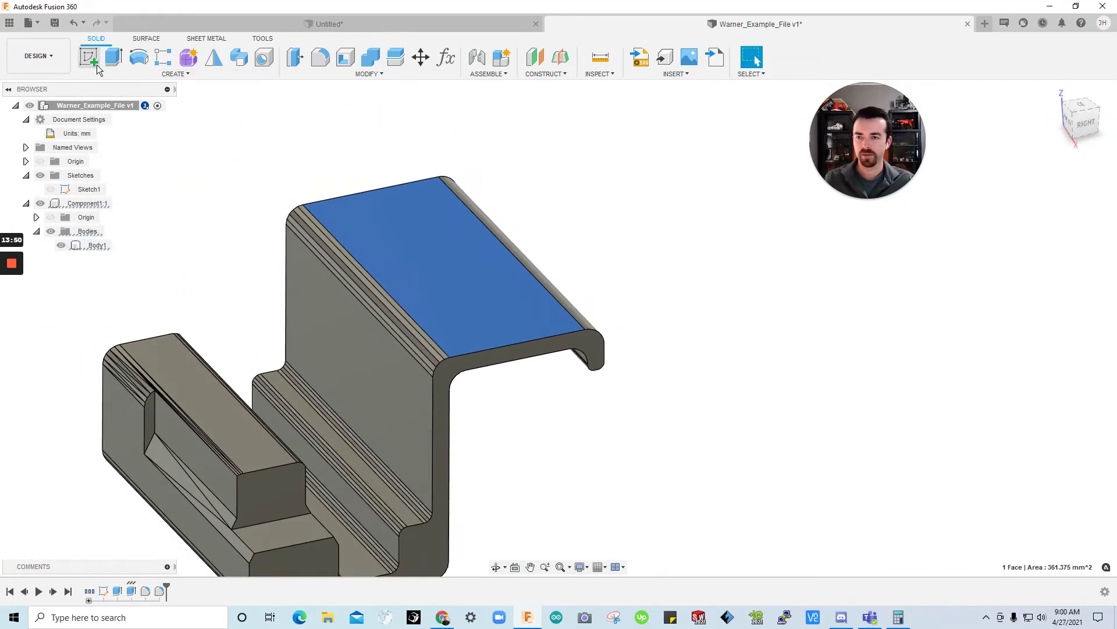
click(80, 58)
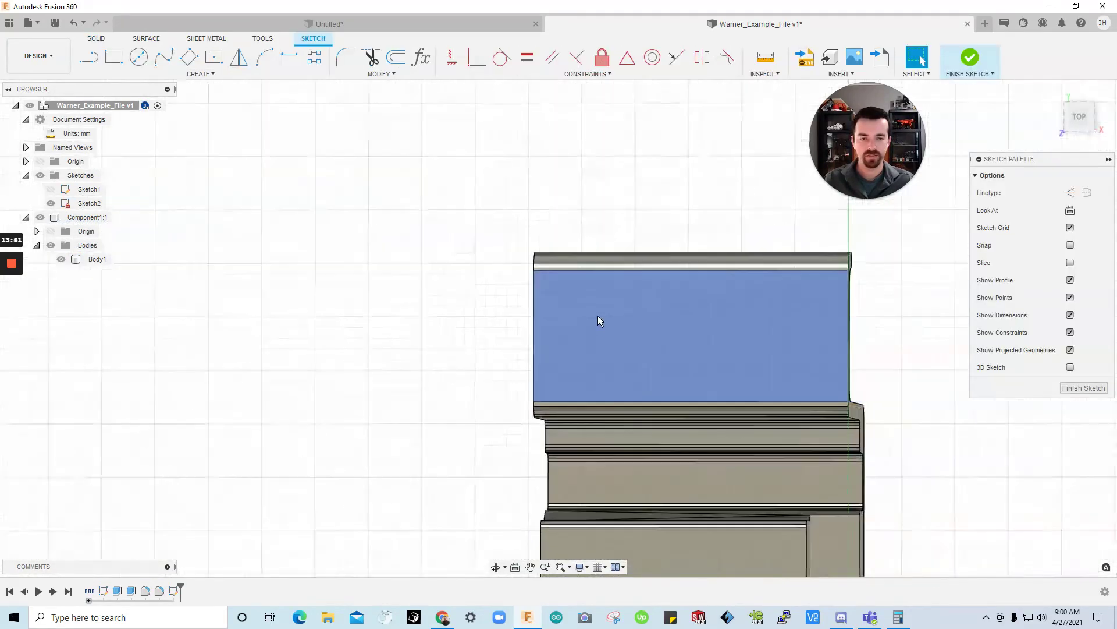
mouse_move(599, 315)
shift+middle_down()
mouse_move(690, 358)
mouse_move(764, 344)
mouse_move(765, 372)
mouse_move(728, 402)
mouse_move(665, 423)
shift+middle_up()
scroll(596, 330, up, 5)
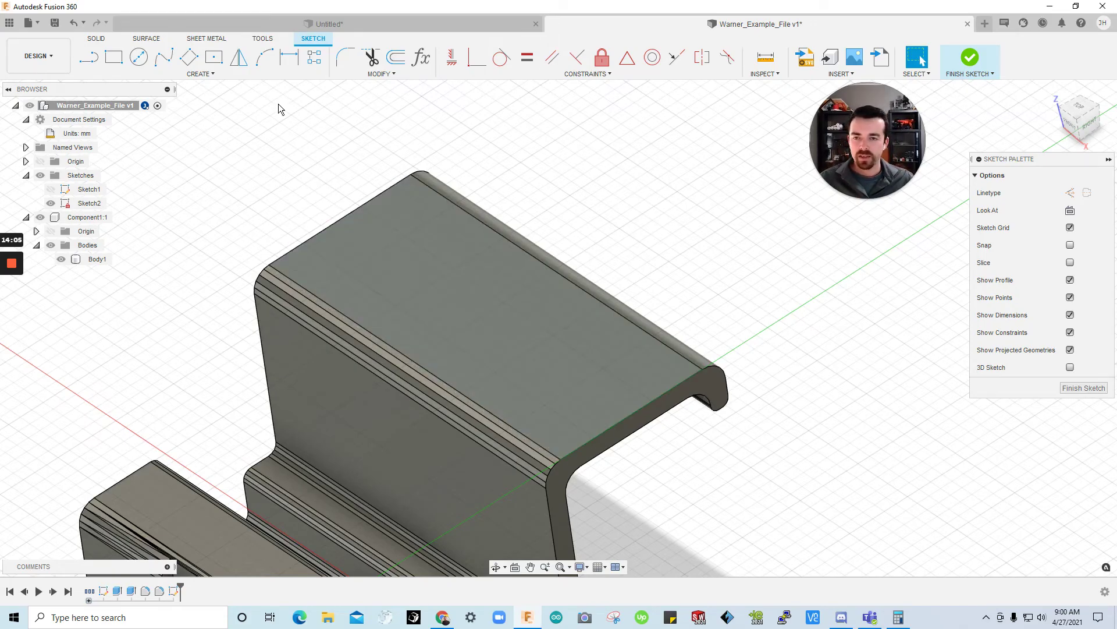
Step: Draw a 31.942 mm diagonal line between opposite corners of the top face
click(172, 74)
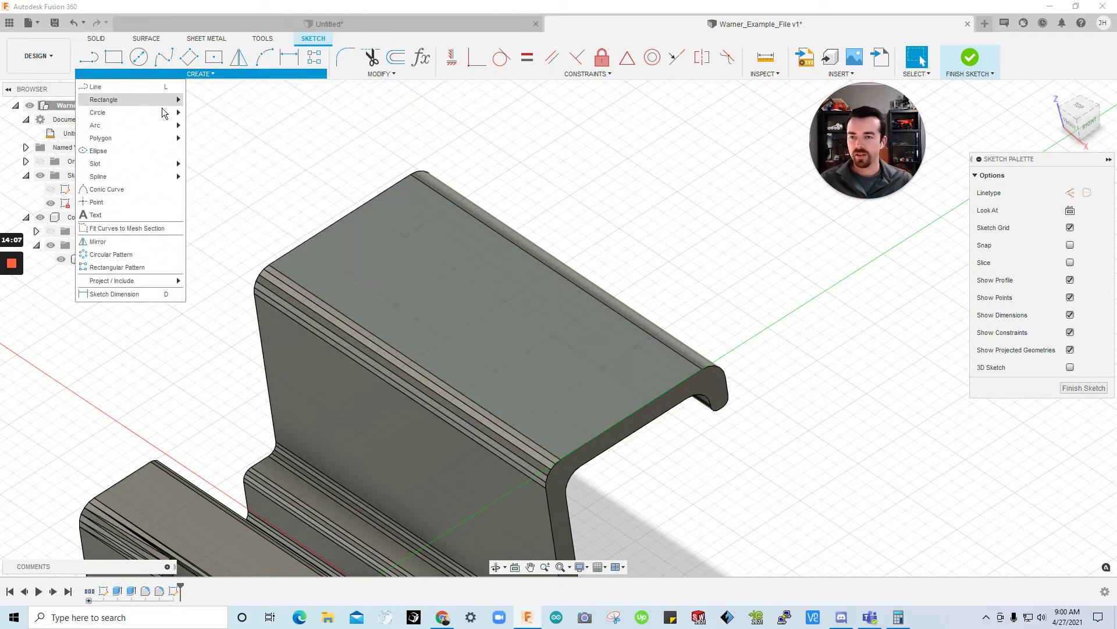
mouse_move(156, 165)
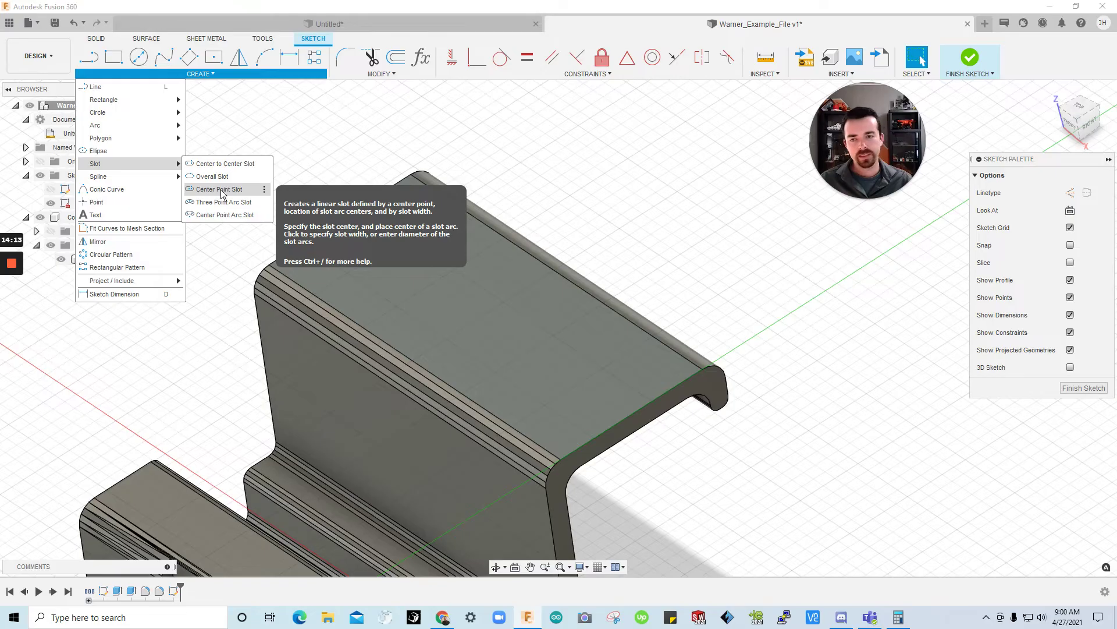
click(96, 87)
shift+middle_drag(421, 357, 443, 415)
scroll(442, 414, down, 3)
scroll(329, 340, up, 4)
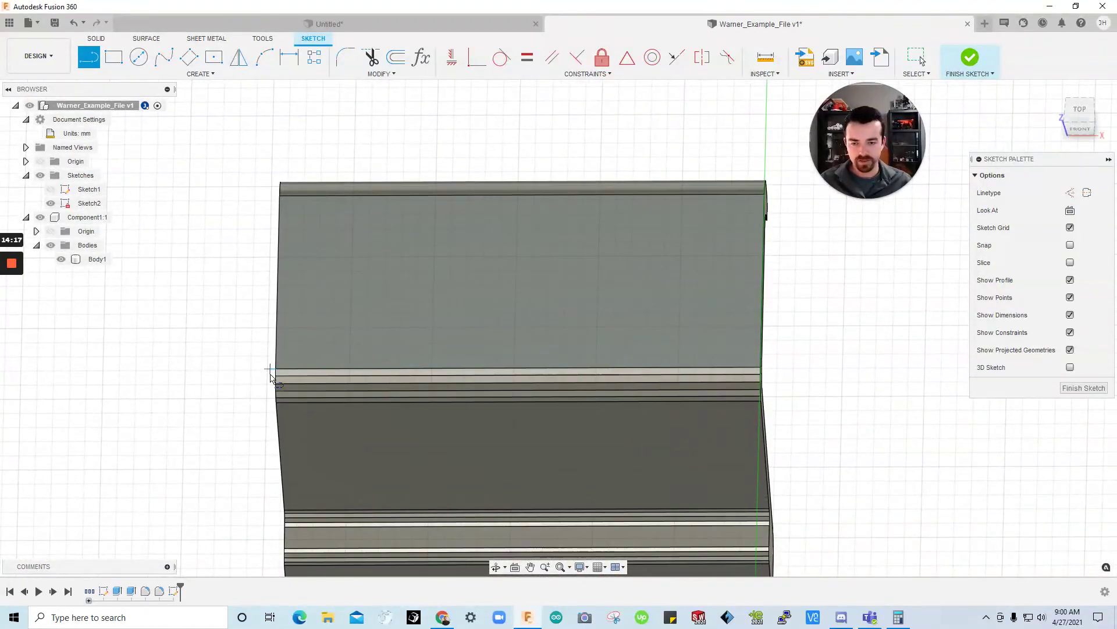
click(276, 371)
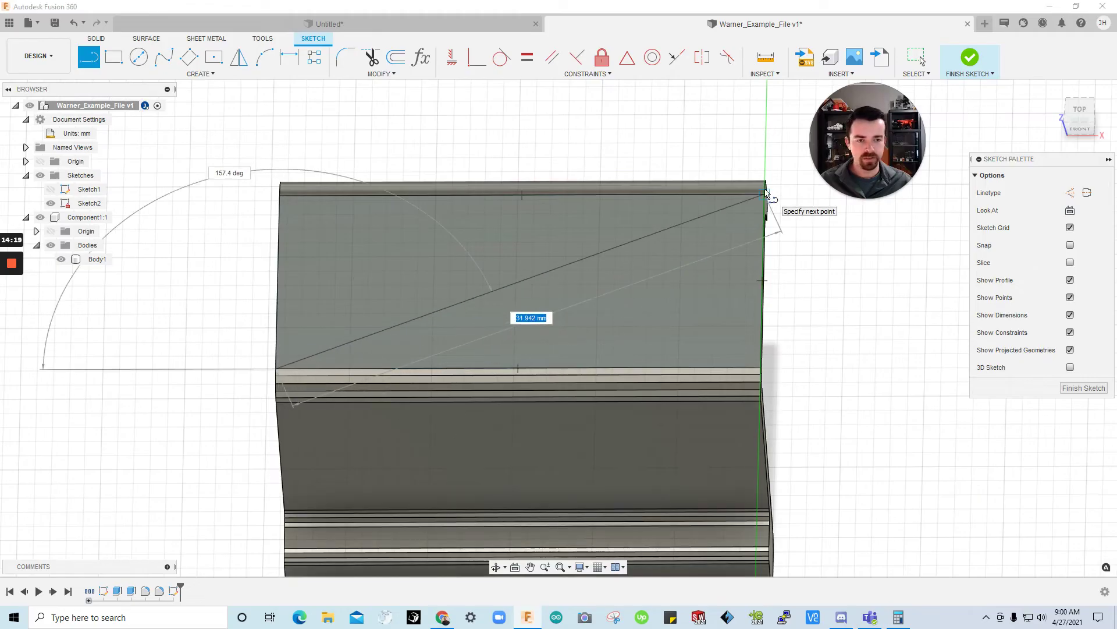
click(766, 194)
key(Escape)
Step: Convert the diagonal into a dashed construction line
click(672, 231)
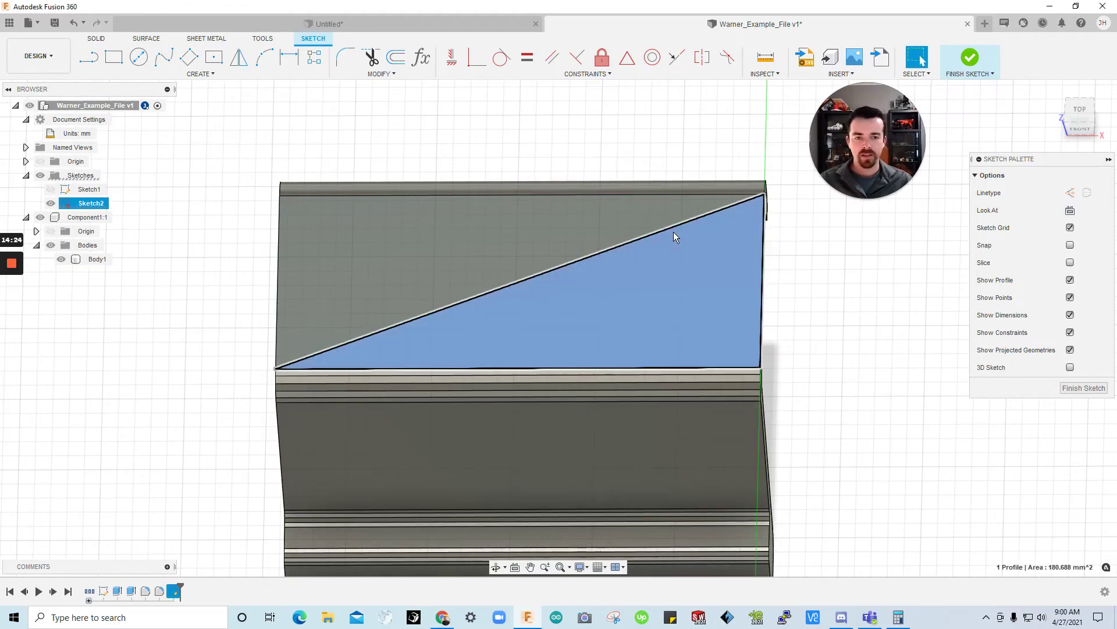
click(673, 226)
right_click(673, 226)
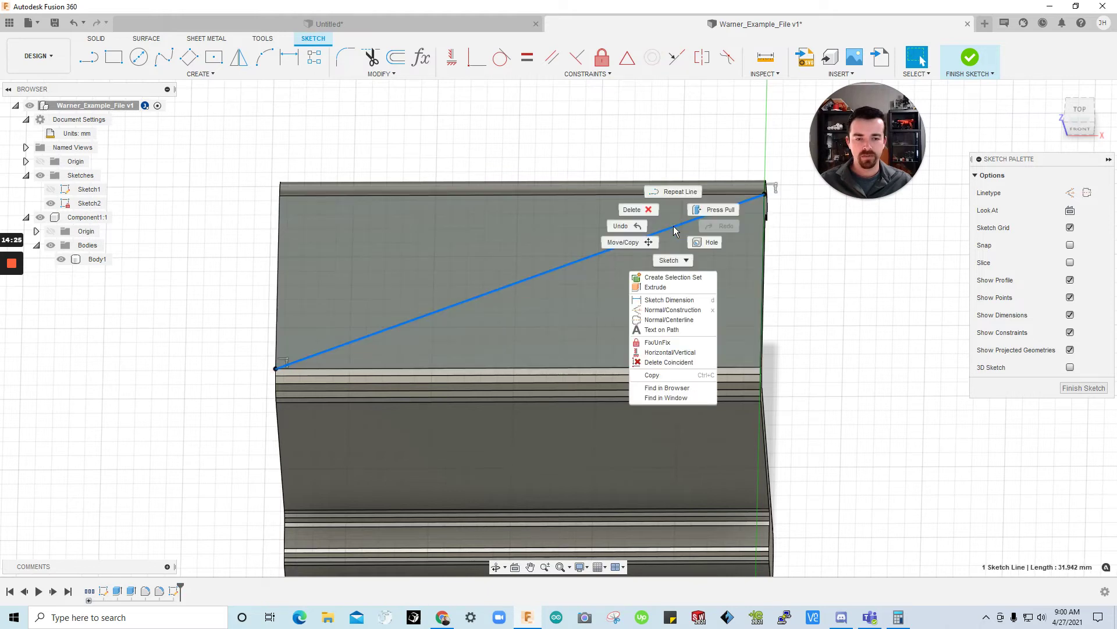
click(683, 310)
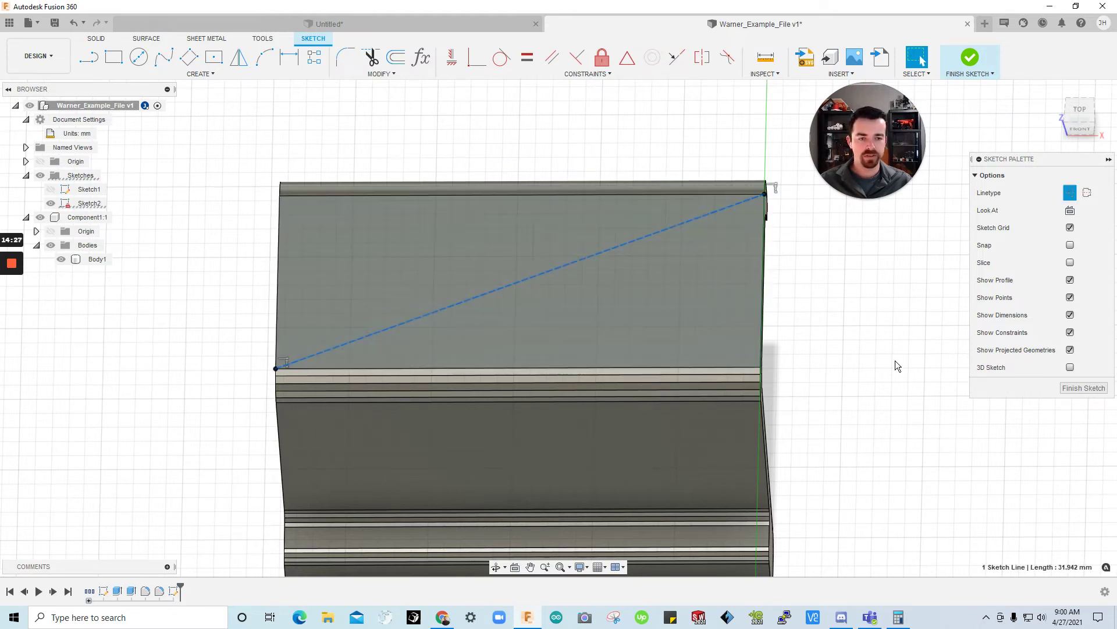
Step: Draw a center-point slot centred on the diagonal construction line
click(190, 74)
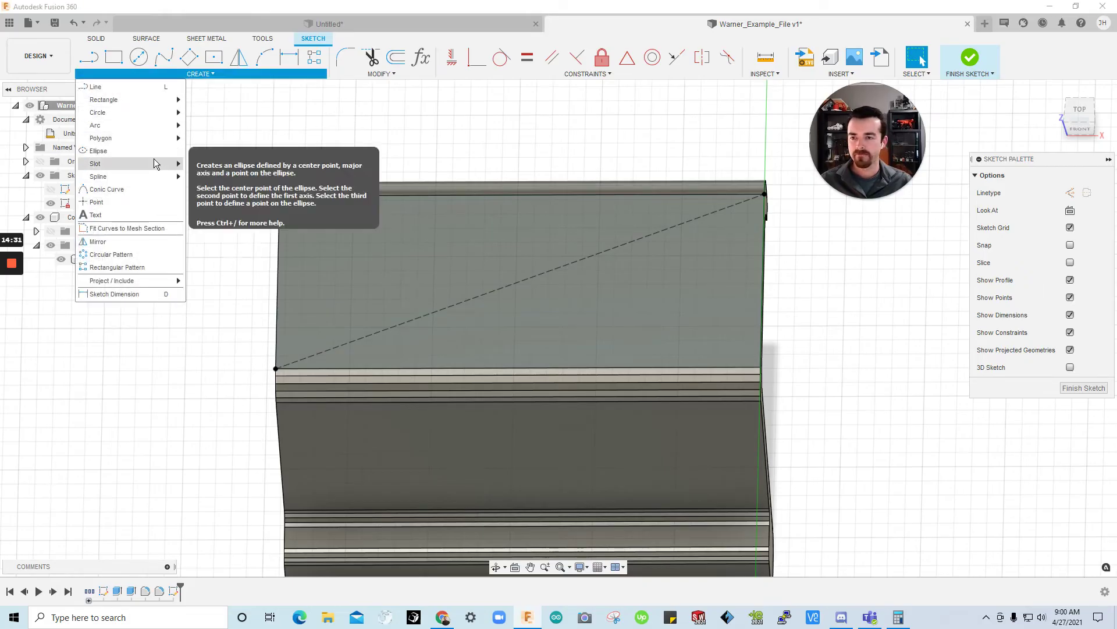
click(212, 190)
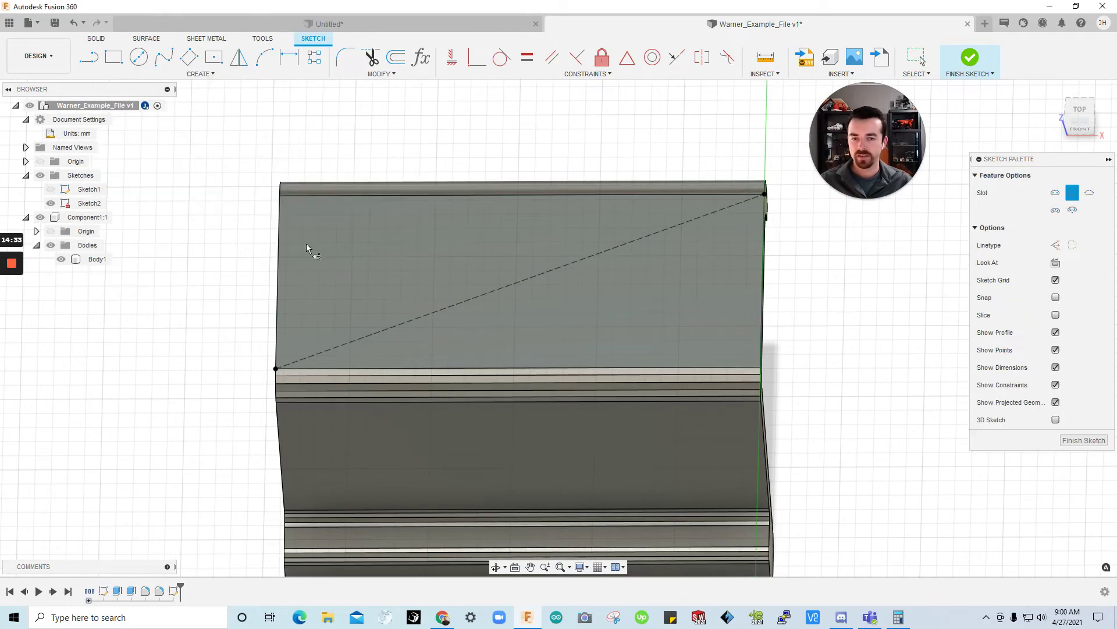
click(520, 282)
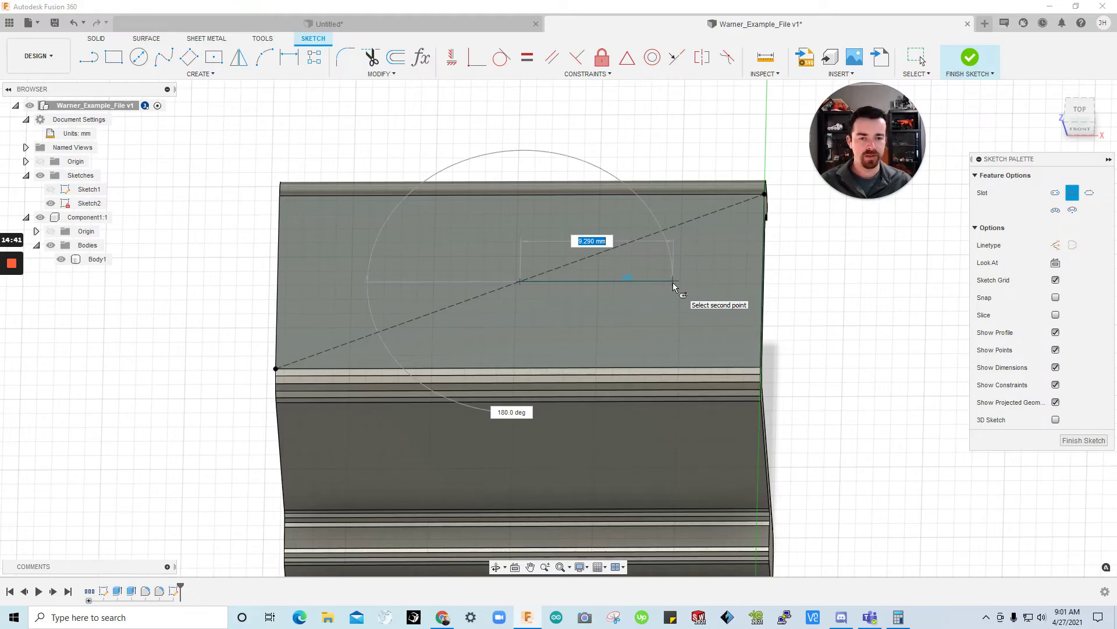
scroll(673, 287, up, 2)
scroll(674, 284, down, 1)
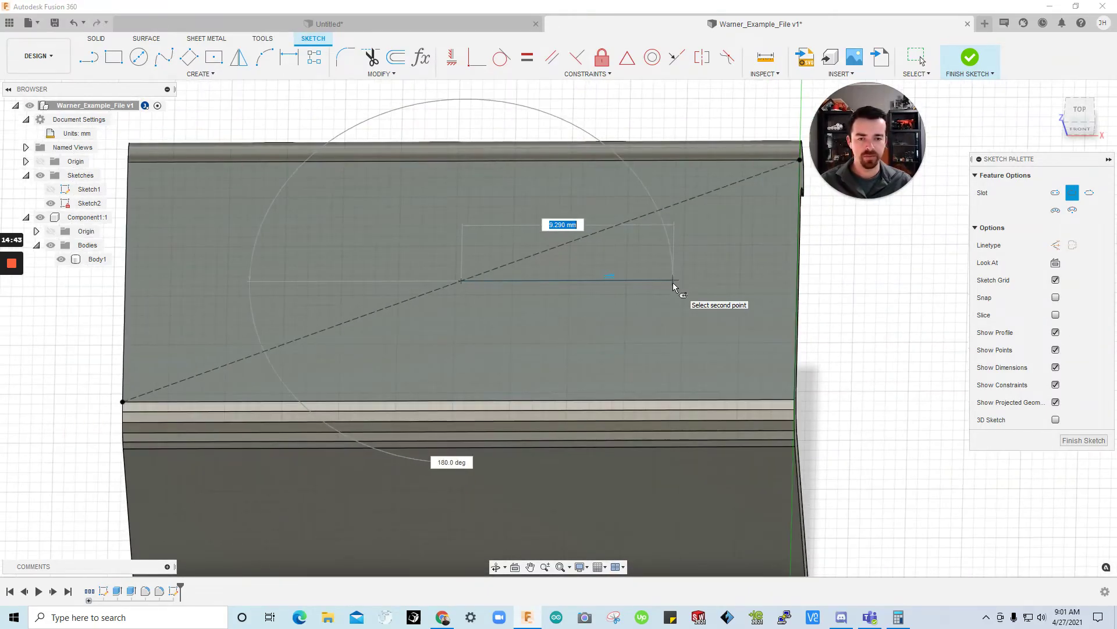
click(674, 283)
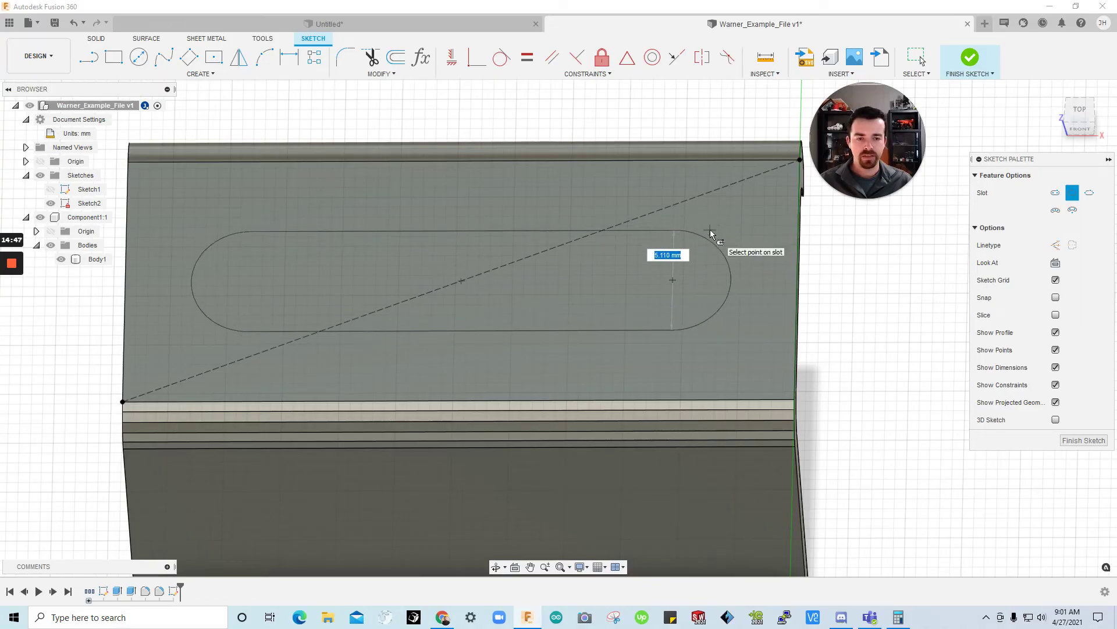
click(710, 230)
scroll(805, 295, down, 3)
shift+middle_drag(838, 379, 650, 371)
scroll(645, 345, up, 2)
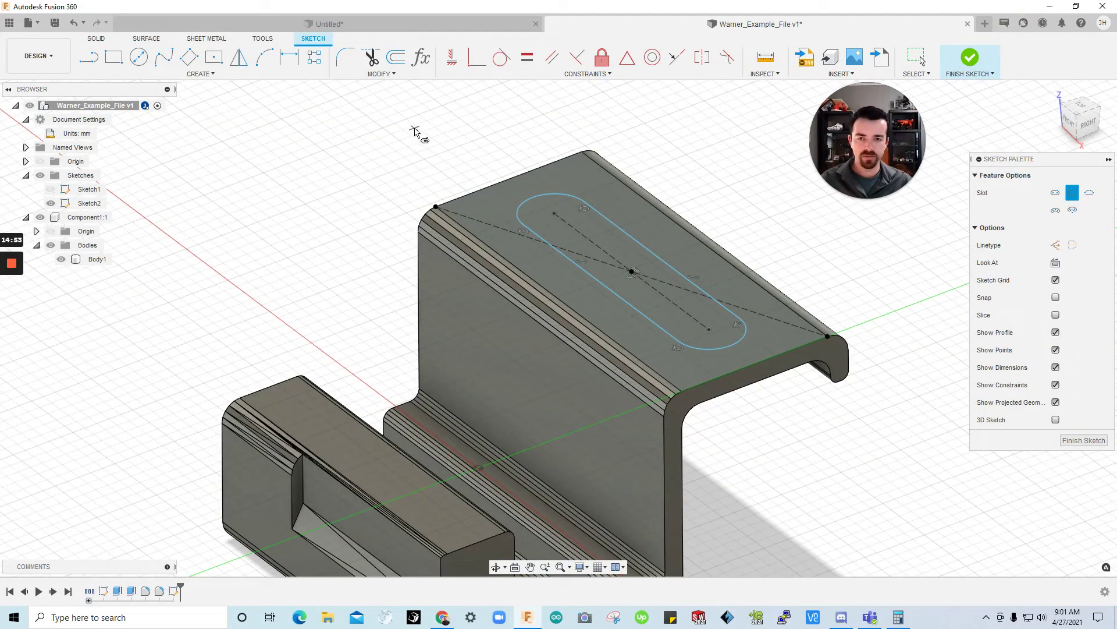
key(Escape)
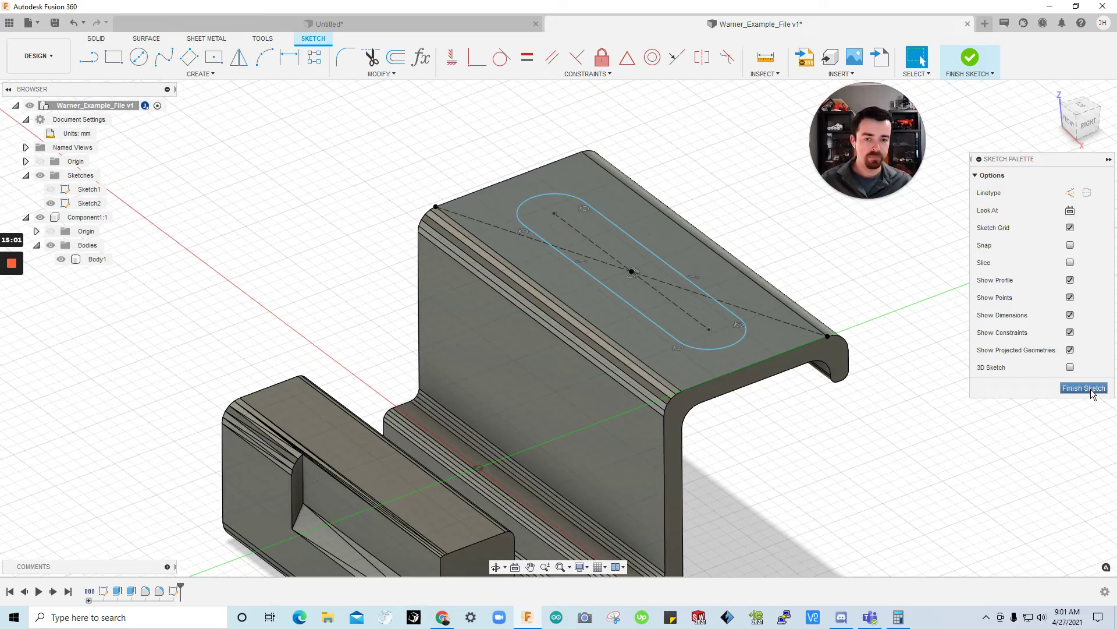
Step: Dimension the slot's R2.555 end radius and 18.58 mm length, then finish the sketch
key(d)
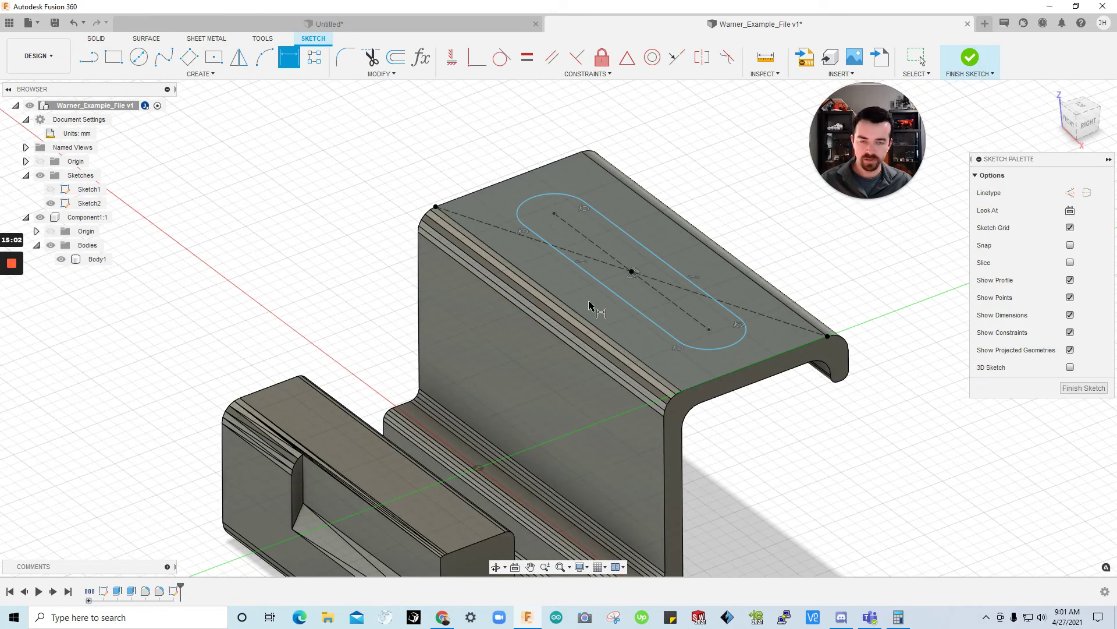
click(549, 196)
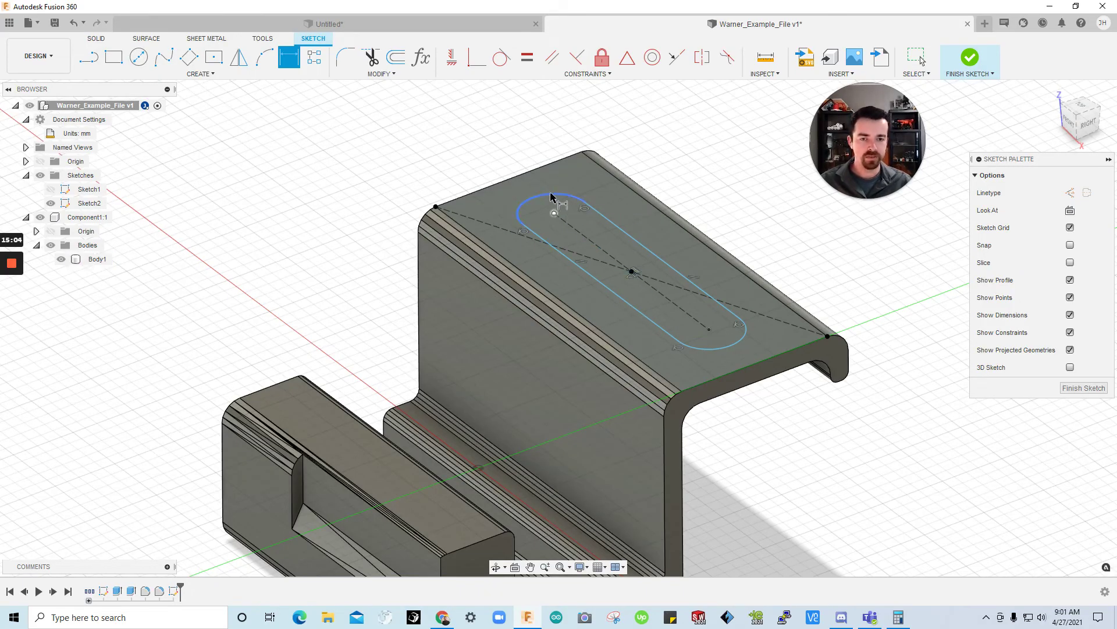
click(510, 109)
key(Return)
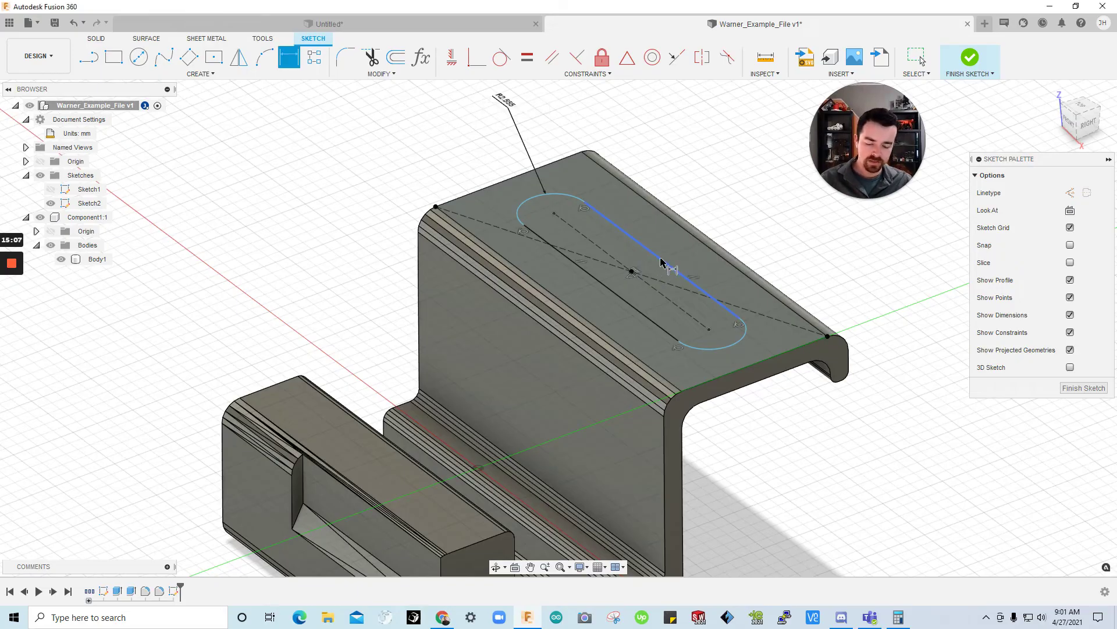
click(665, 265)
click(779, 208)
key(Return)
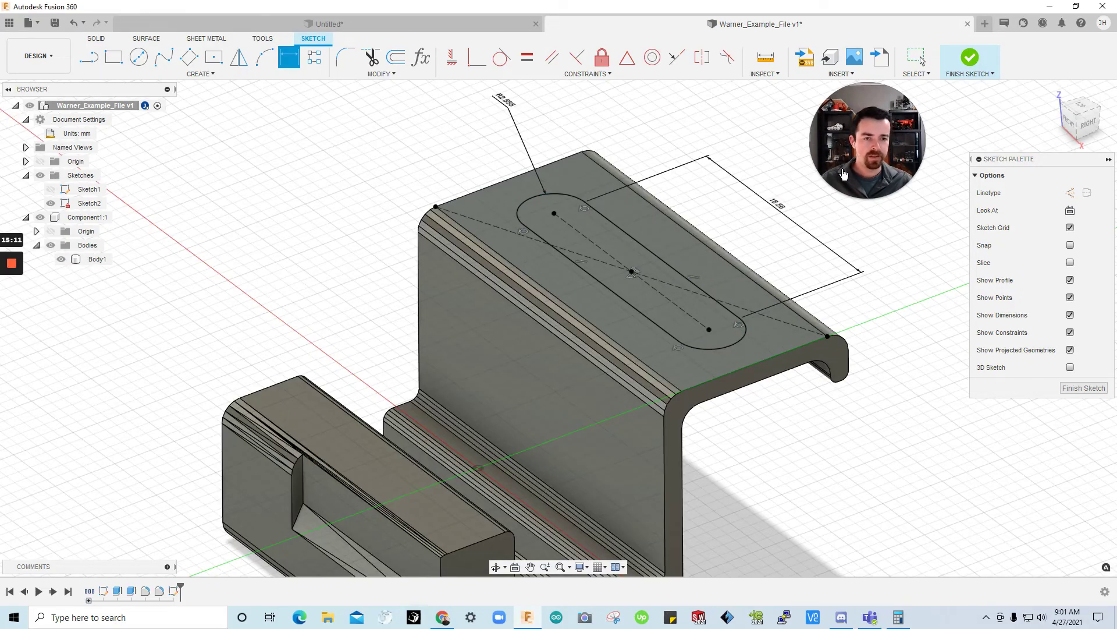
scroll(829, 198, down, 5)
click(978, 61)
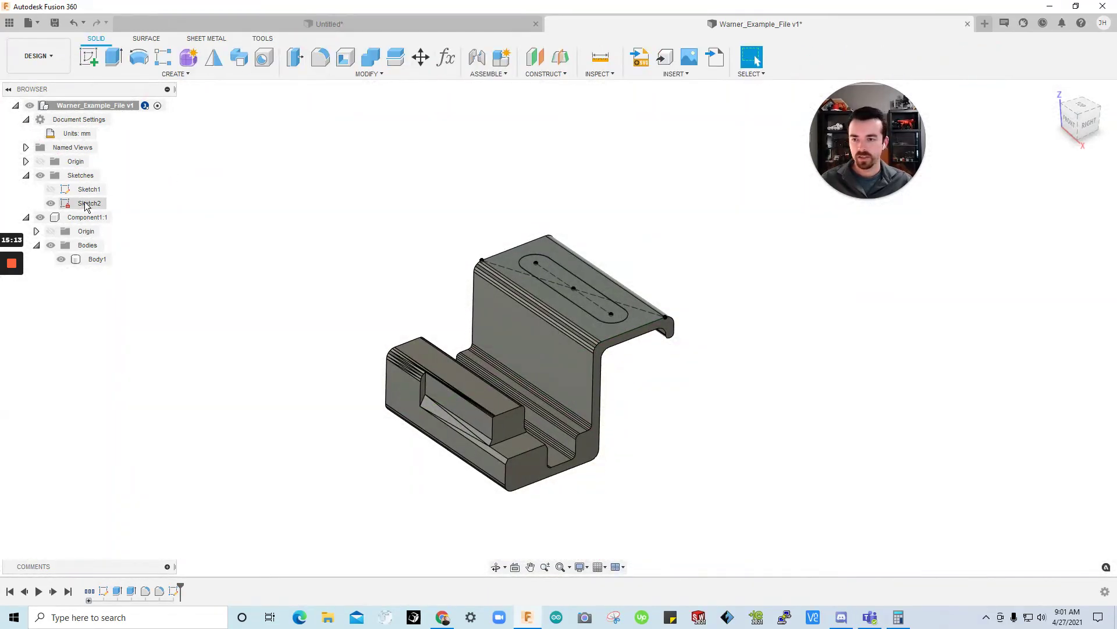
Step: Show Sketch2's dimensions and roll the timeline back to the body's original slotted top
click(87, 205)
right_click(87, 205)
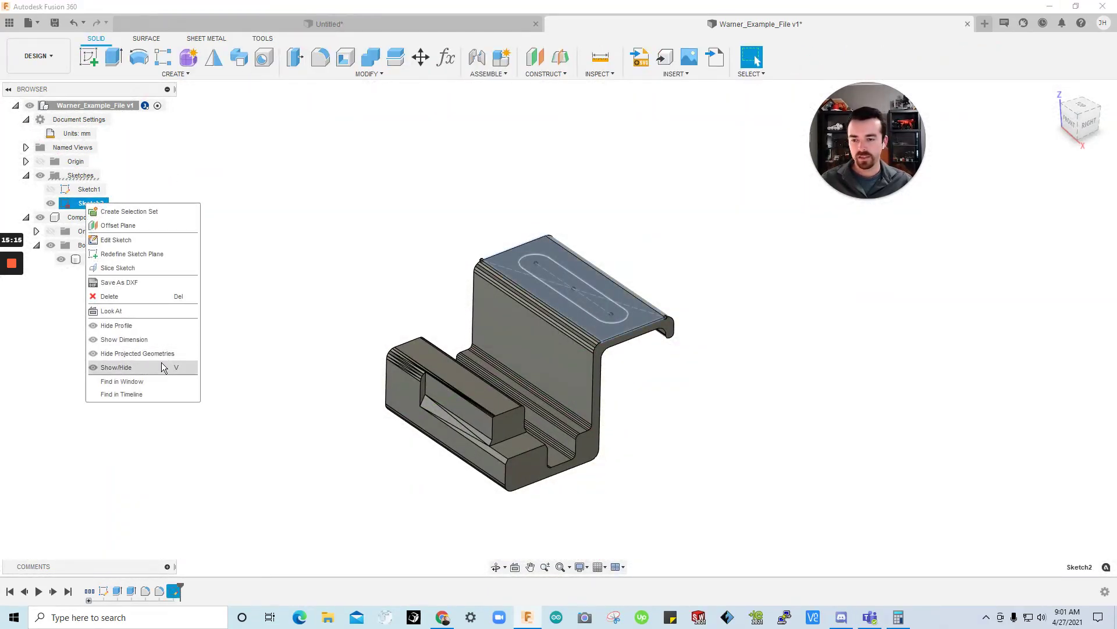
click(161, 338)
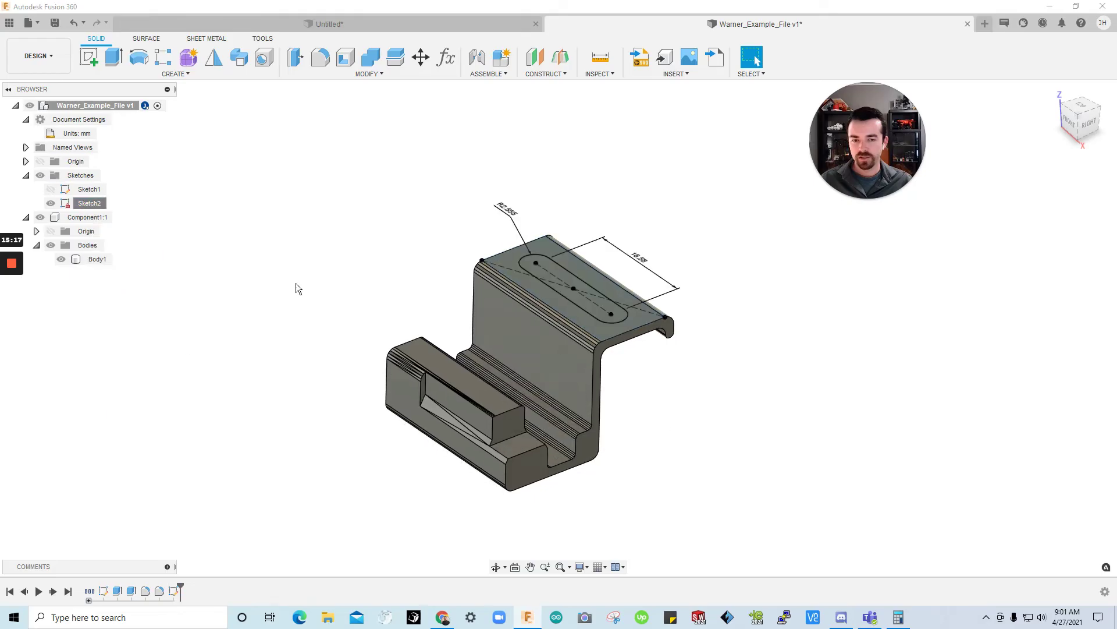
click(25, 592)
click(26, 592)
click(25, 592)
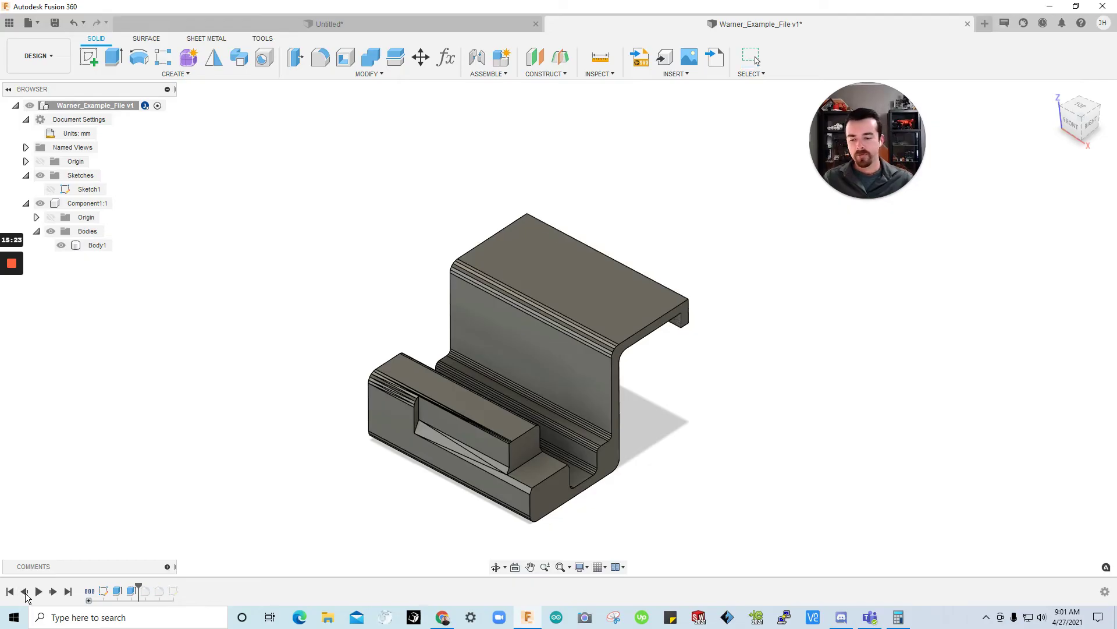
click(25, 592)
click(25, 592)
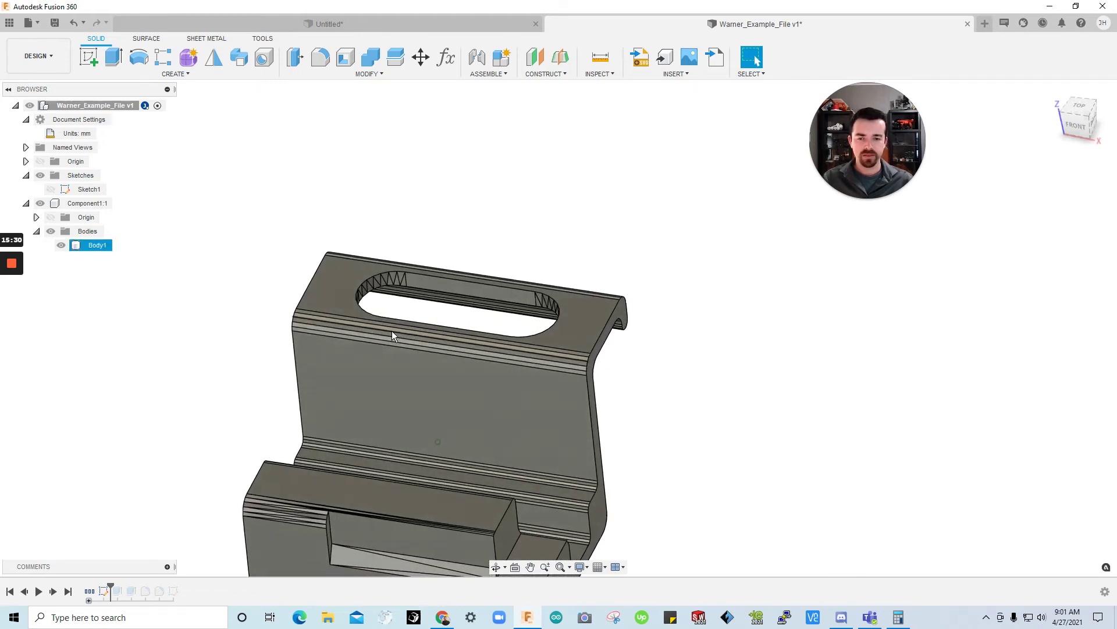
Step: Measure a short curved edge of the original slot, then select the holder's top face
shift+middle_drag(373, 339, 372, 339)
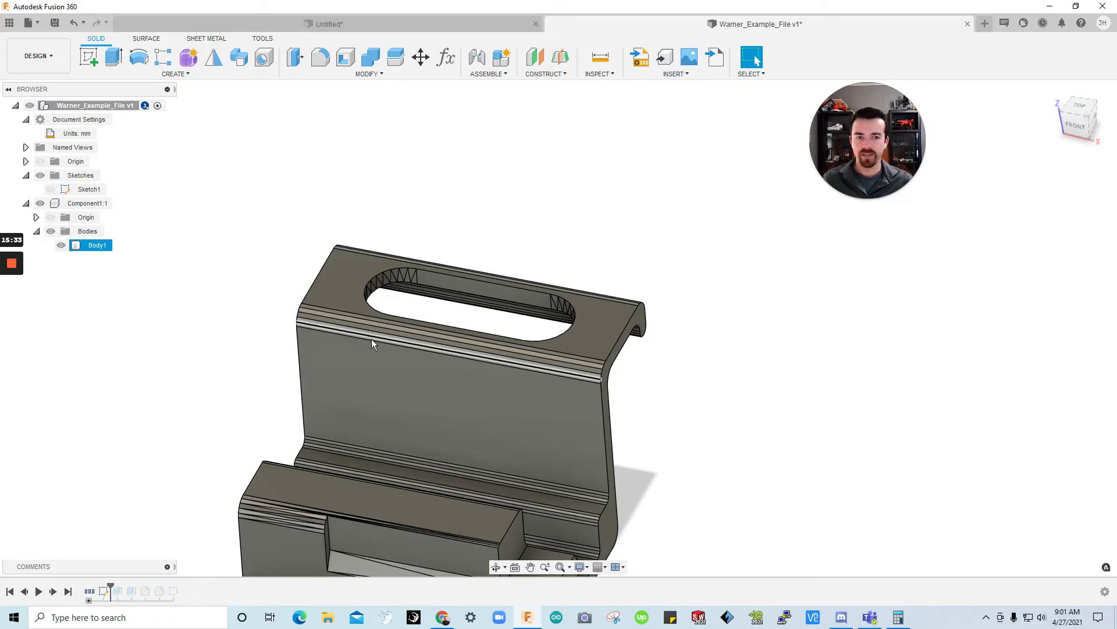
shift+middle_drag(371, 339, 447, 231)
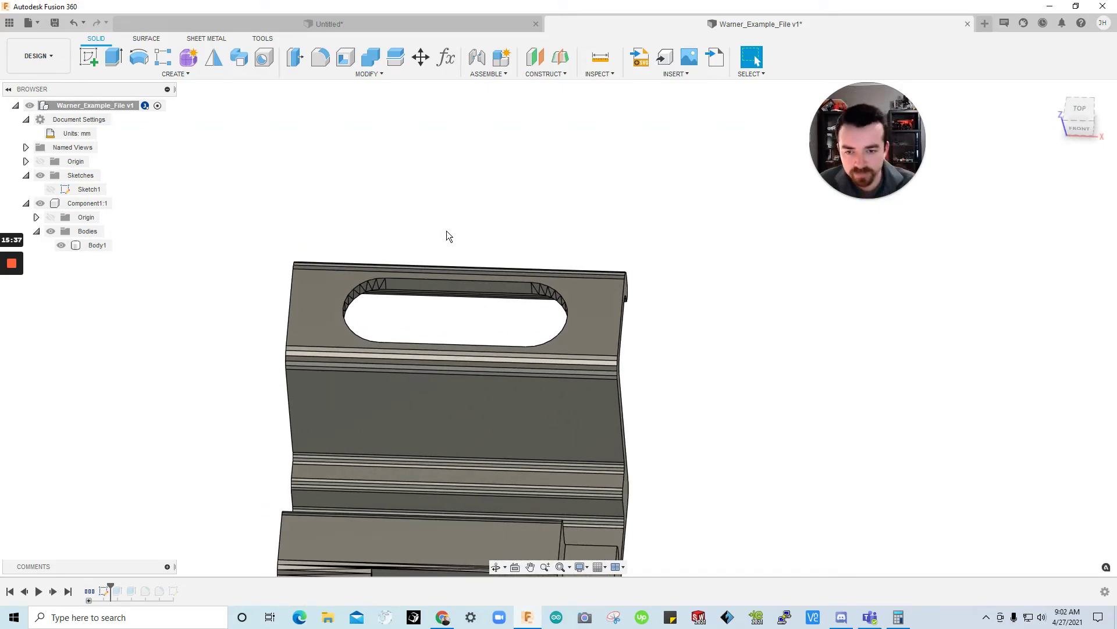
shift+middle_drag(408, 402, 373, 373)
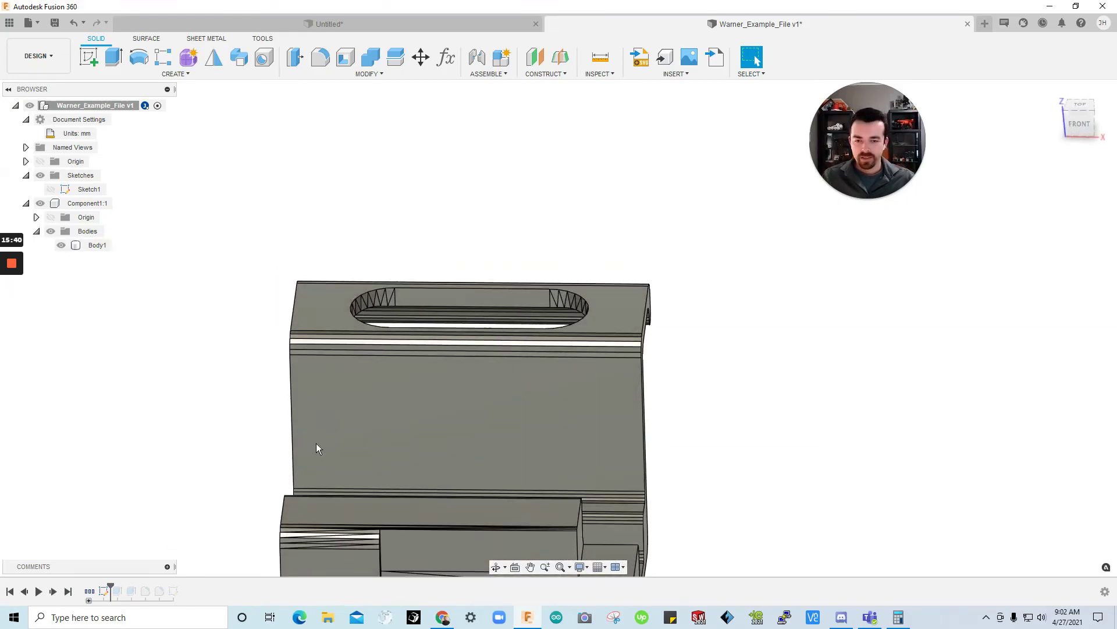
scroll(376, 324, up, 3)
scroll(371, 282, up, 2)
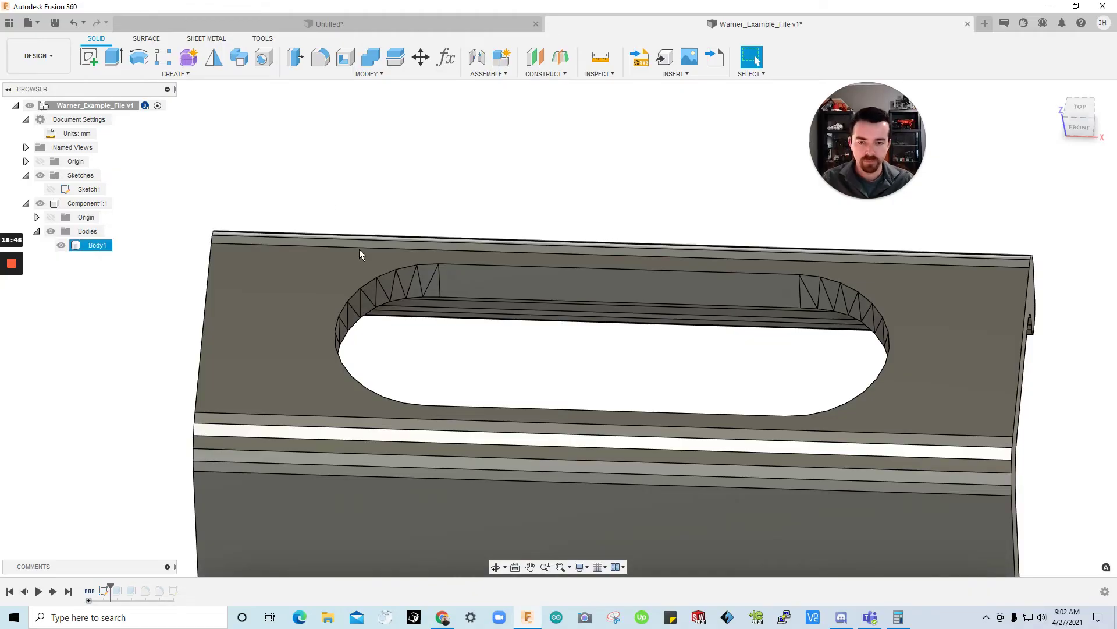
key(i)
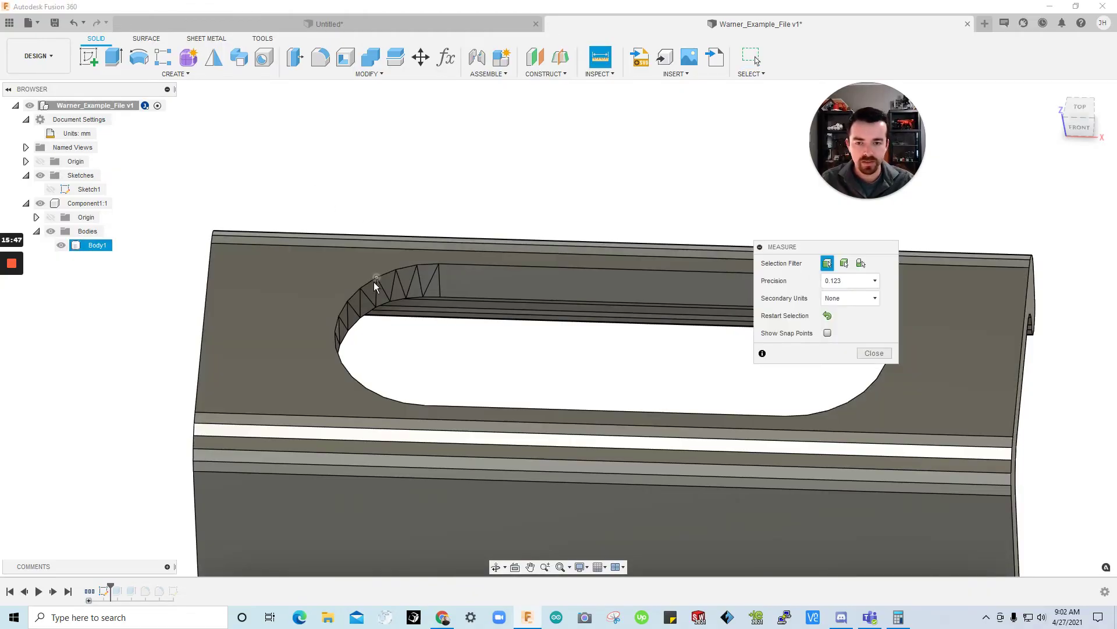
click(368, 282)
key(Escape)
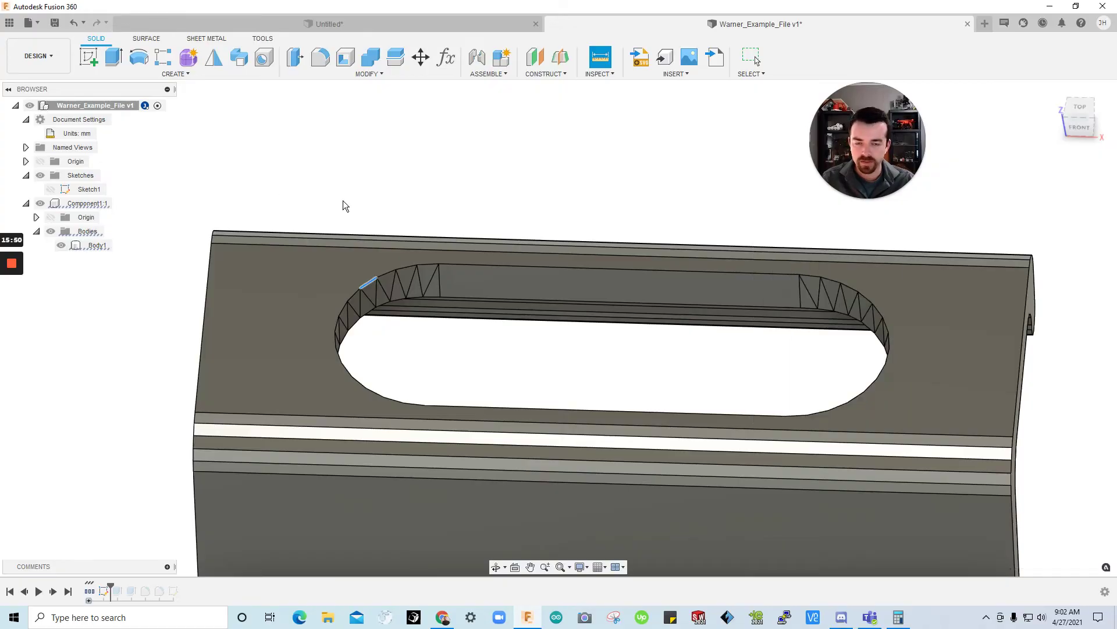
scroll(326, 187, down, 3)
shift+middle_drag(498, 300, 472, 344)
click(337, 247)
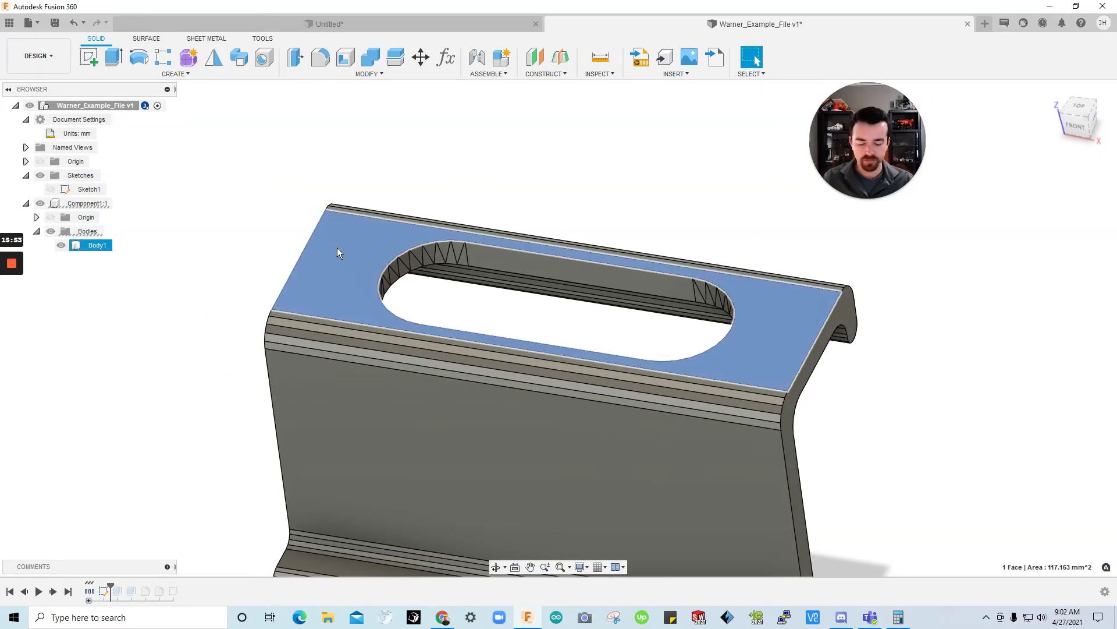
Step: Create a sketch on the top face and project the face and slot outline into it
key(c)
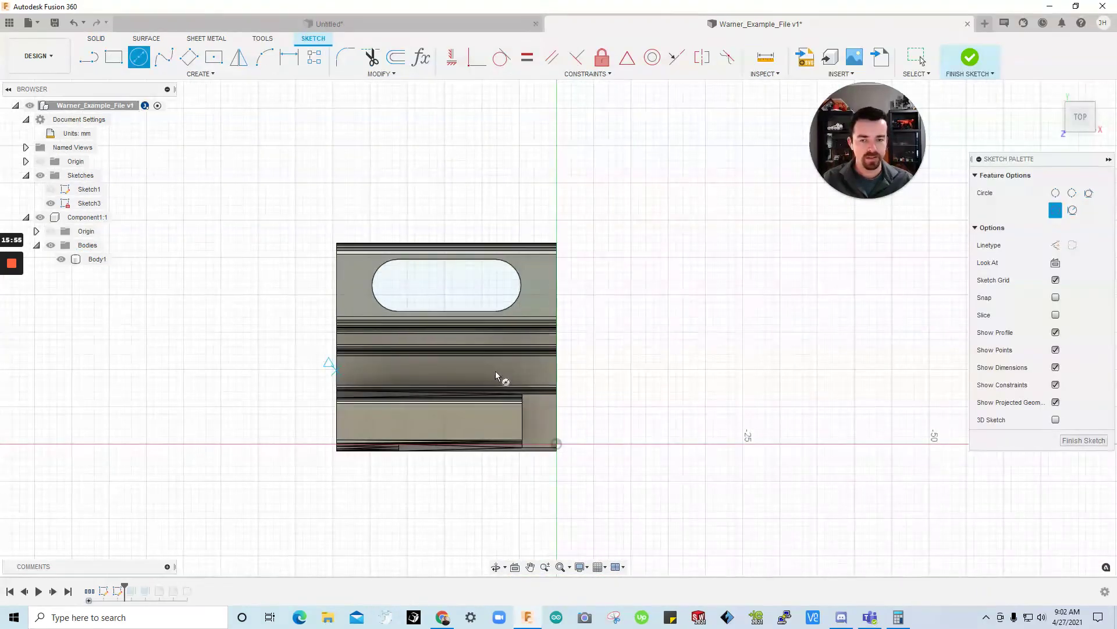
scroll(490, 297, up, 3)
key(p)
click(616, 280)
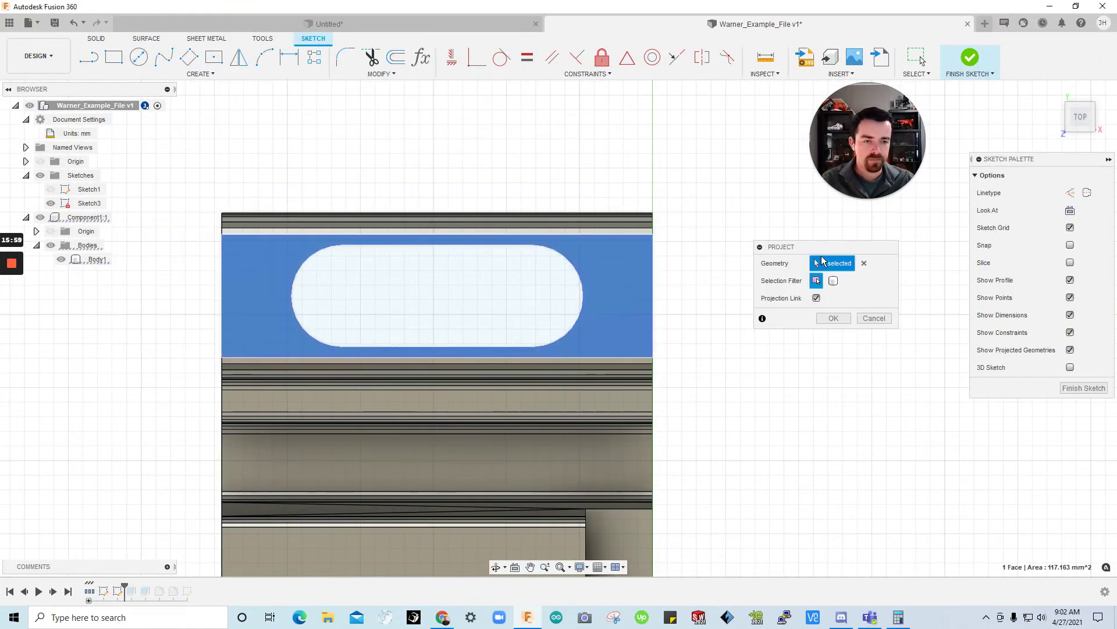
click(844, 320)
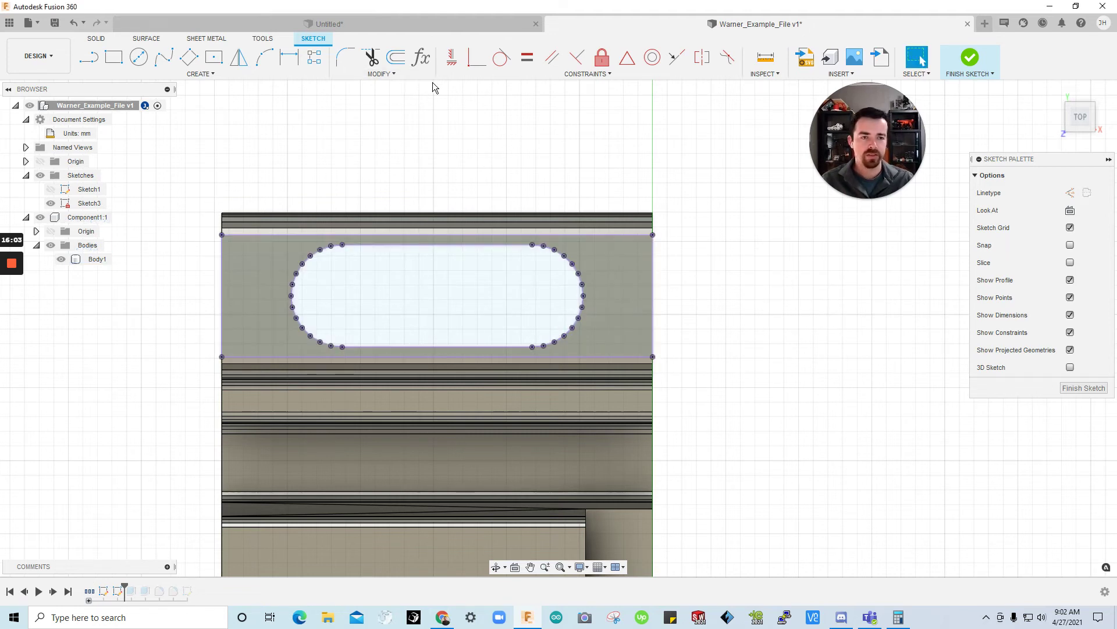
Step: Browse the sketch Create and Modify tool lists, then clear the selection to view projected outlines
click(230, 74)
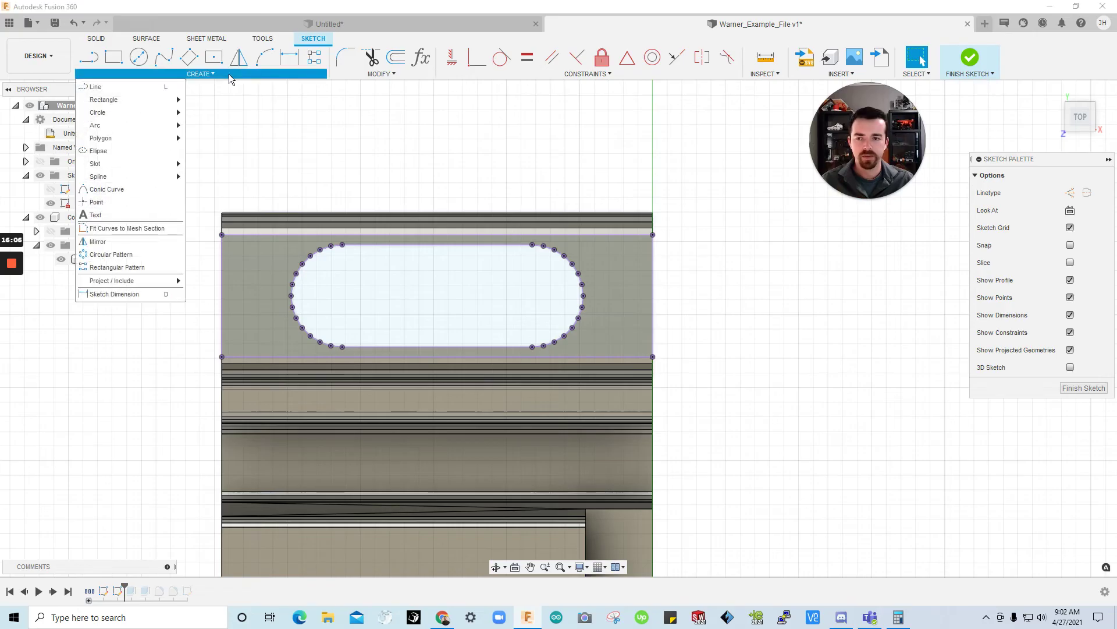
click(362, 75)
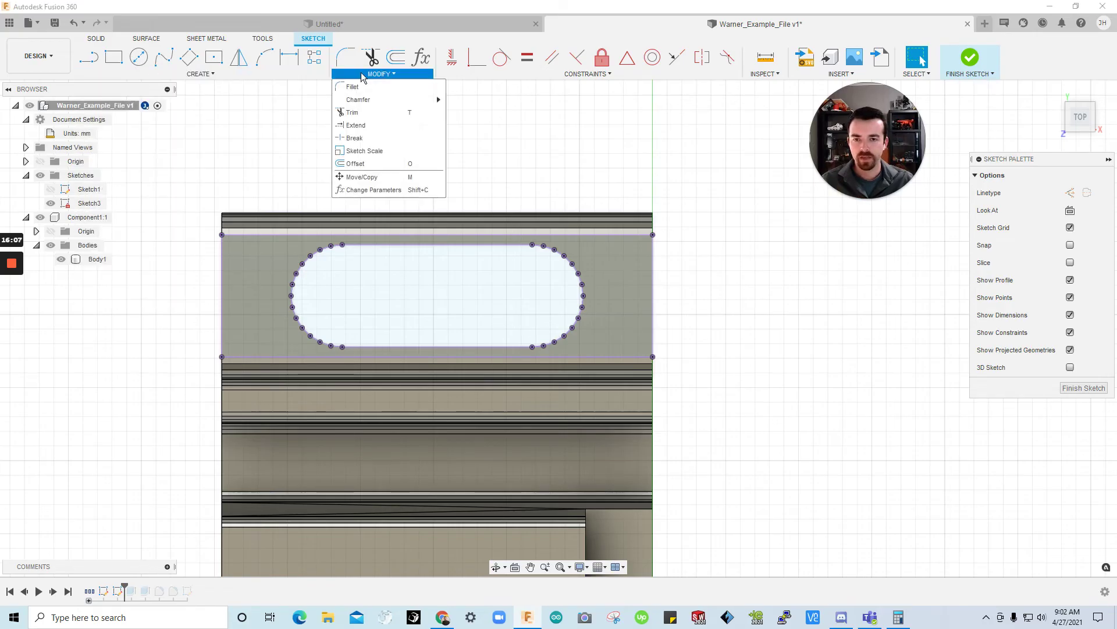
click(278, 74)
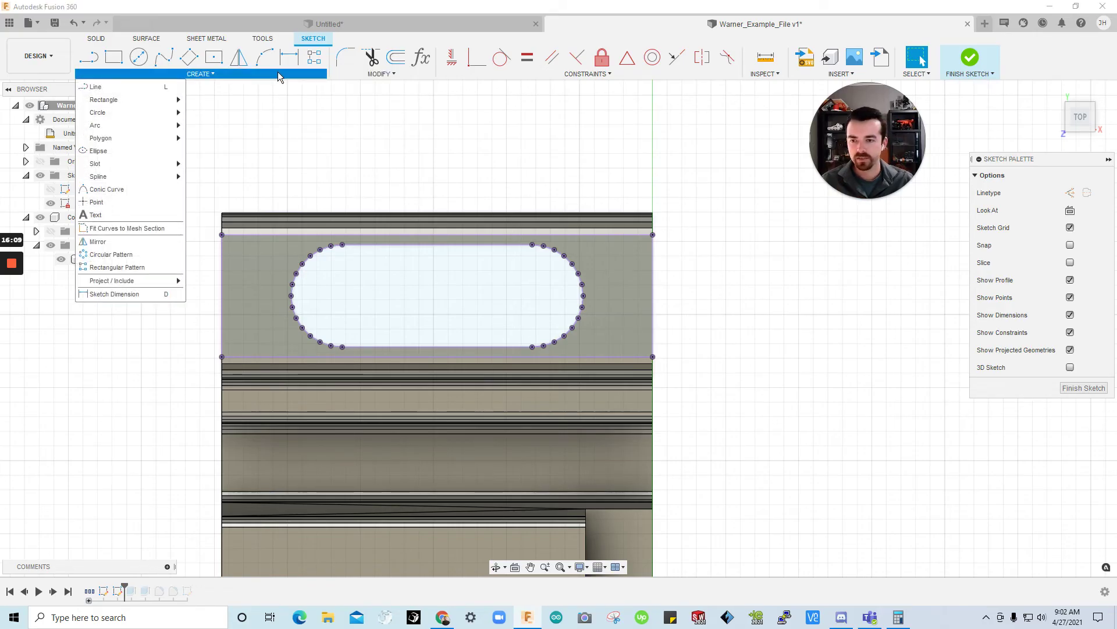
mouse_move(150, 280)
click(300, 170)
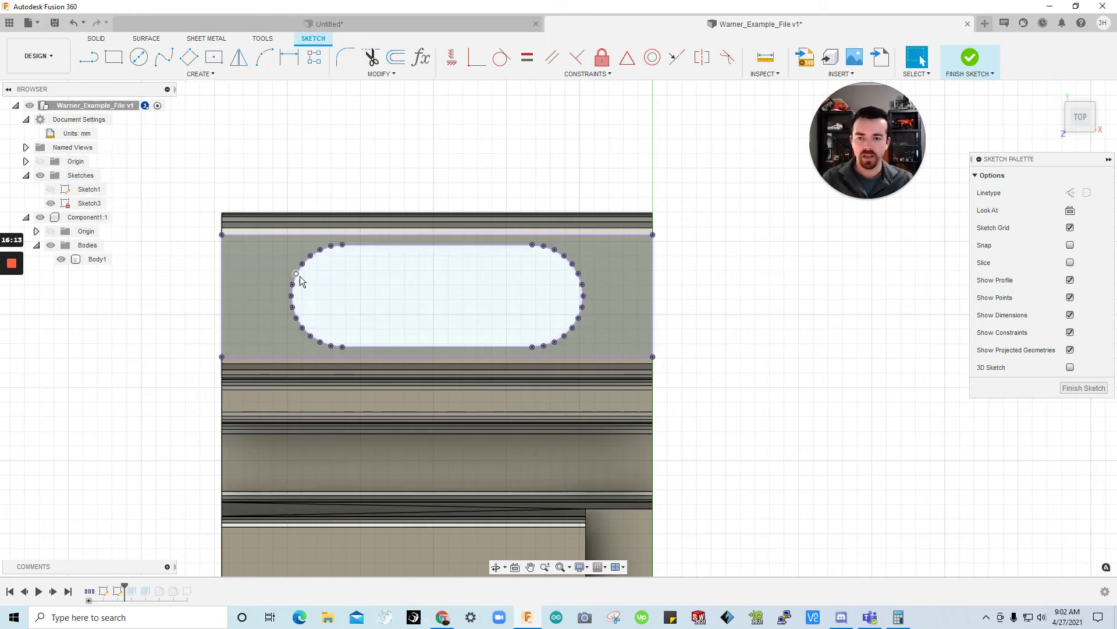
scroll(302, 278, up, 3)
click(284, 201)
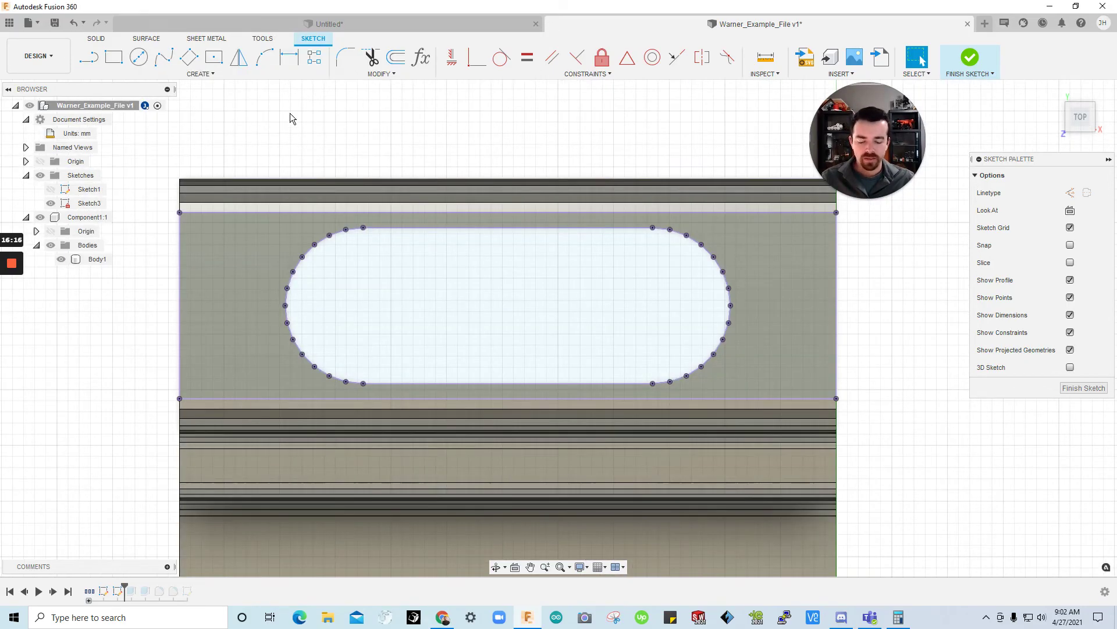
Step: Try dimensioning a short segment of the projected slot curve, then cancel
key(d)
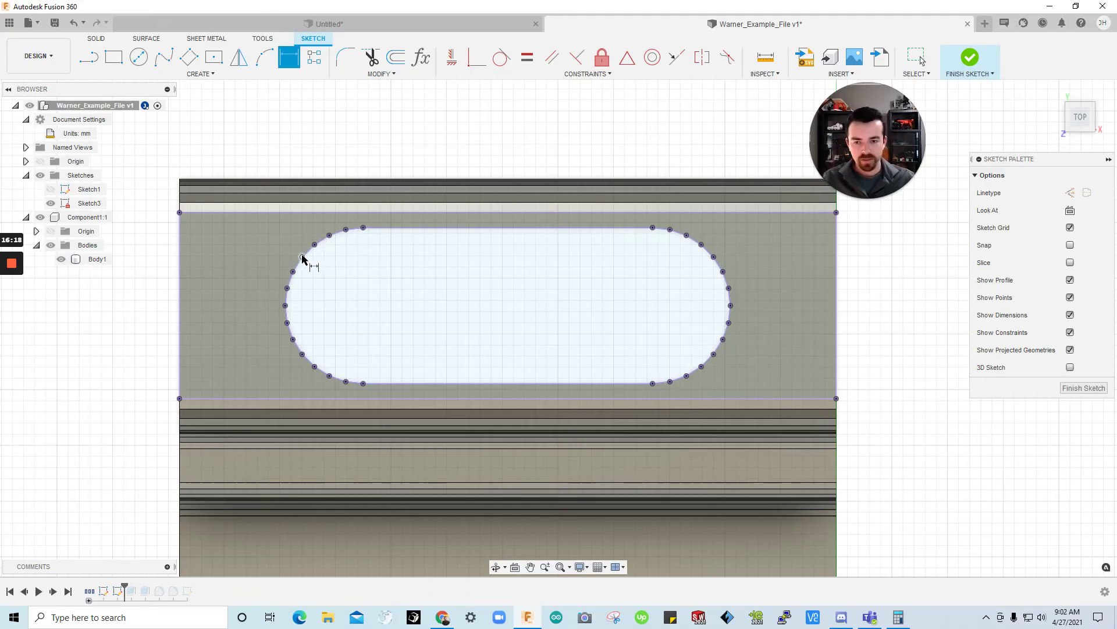
click(337, 233)
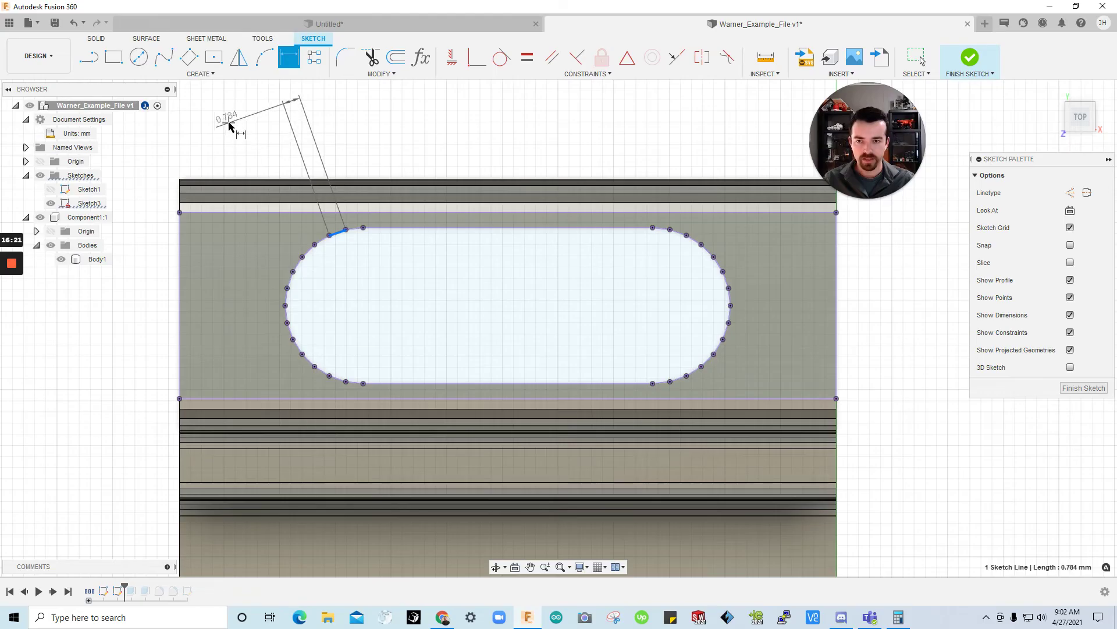
key(Escape)
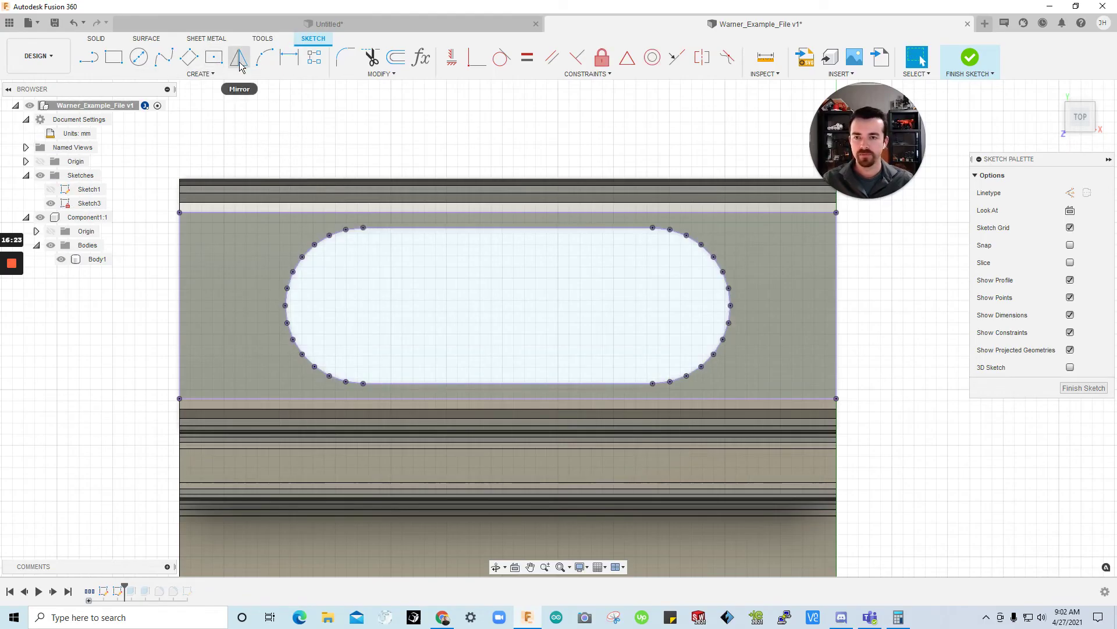
Step: Draw a three-point arc over the slot's left end, through its leftmost edge
click(263, 62)
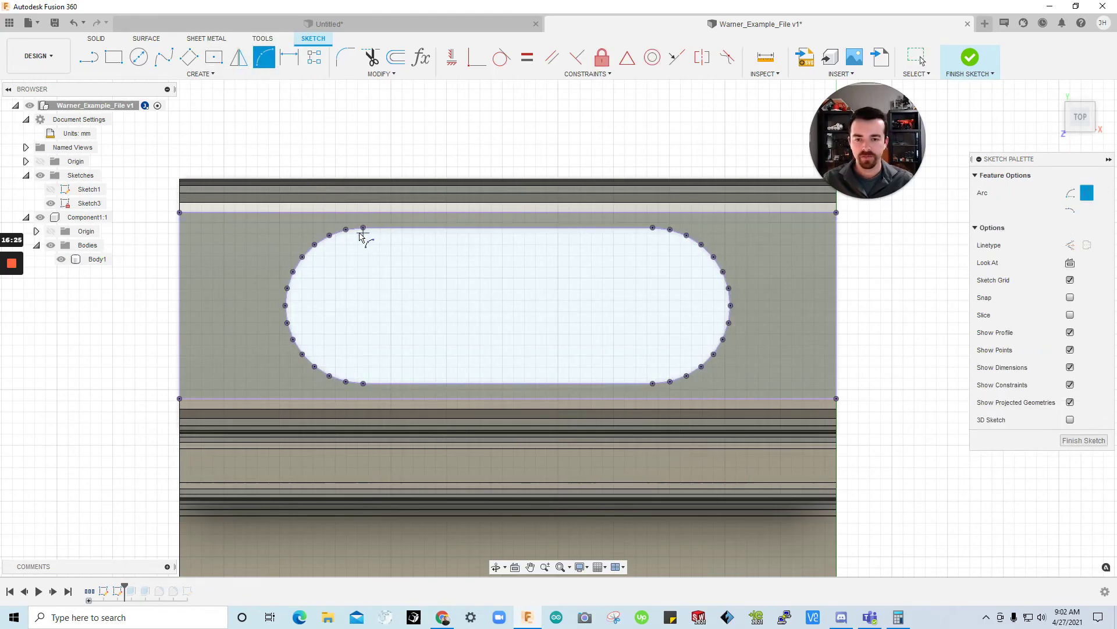
click(363, 228)
click(363, 383)
click(288, 291)
key(Escape)
Step: Add driven dimensions R3.50 on the left arc and 13.00 along the slot's top line
key(d)
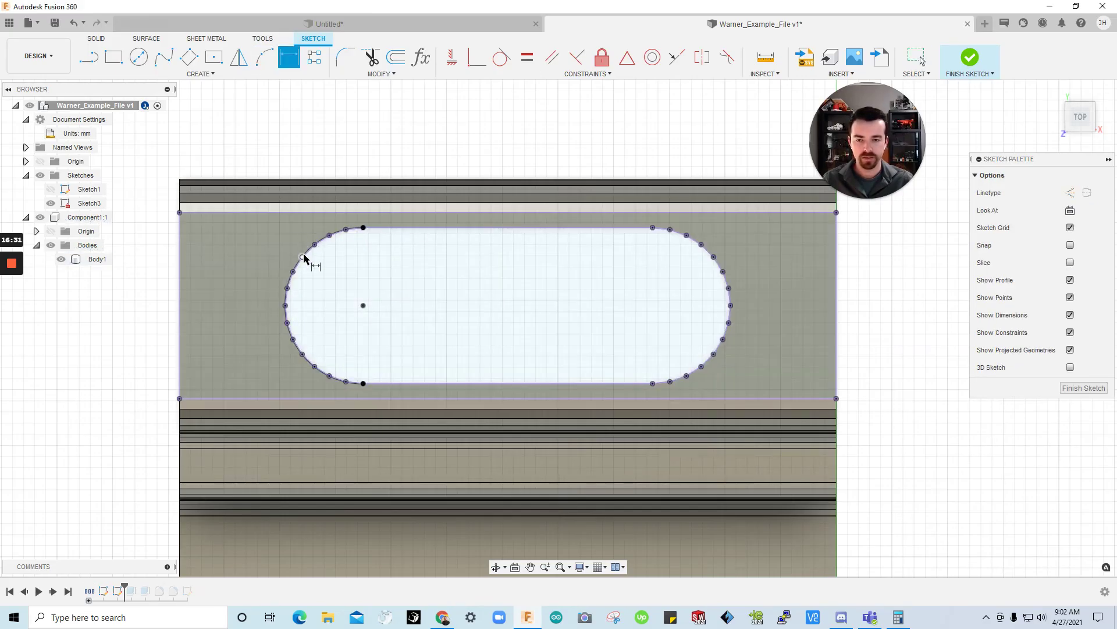
click(310, 254)
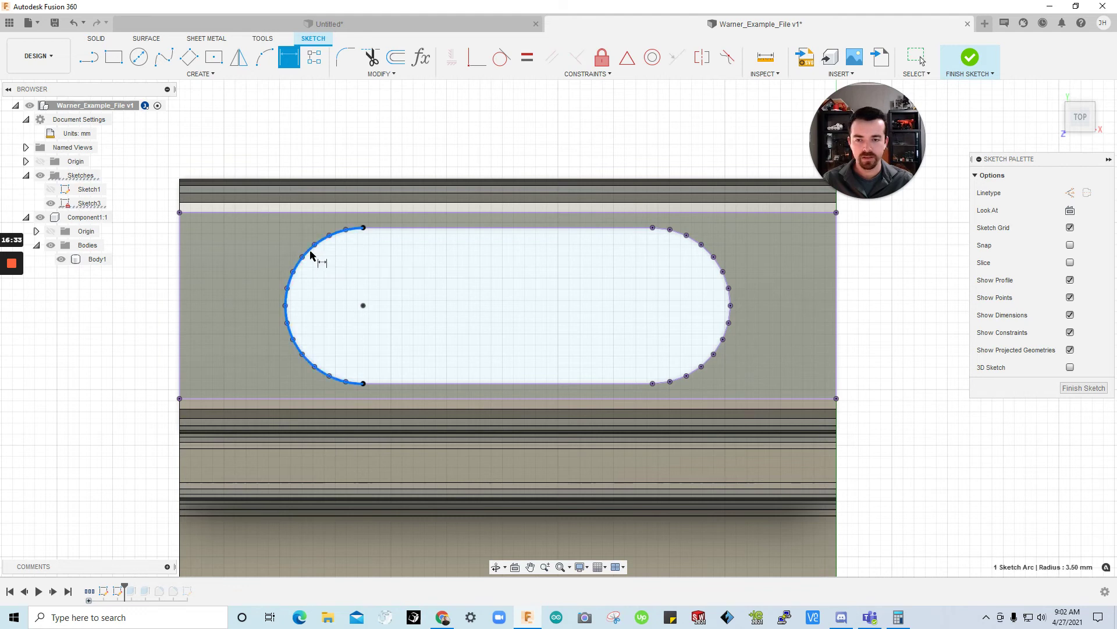
click(206, 117)
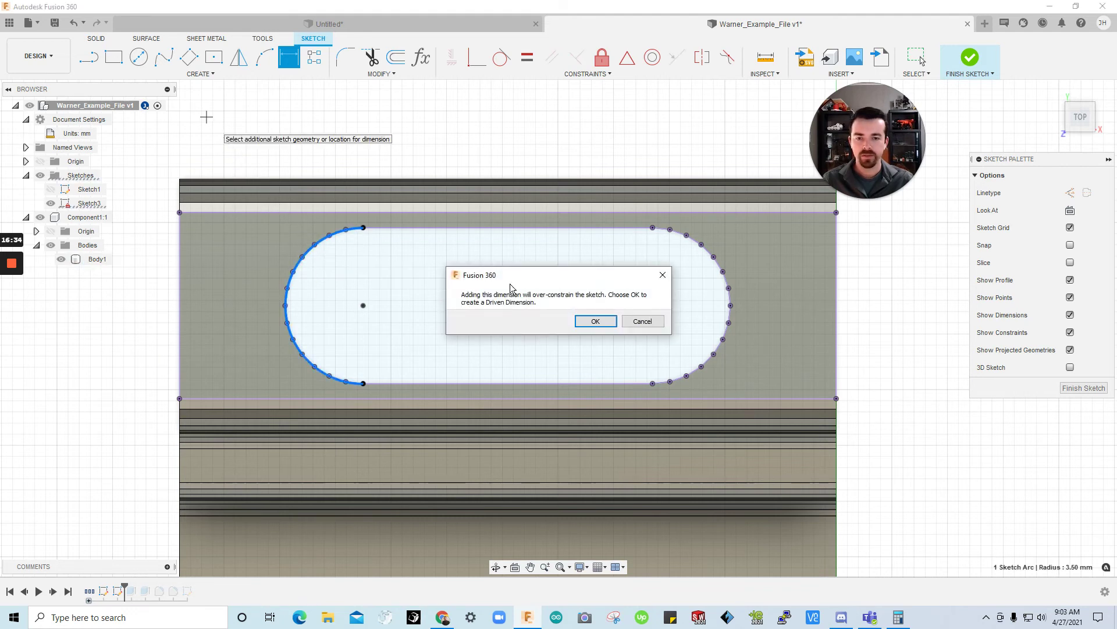
click(606, 322)
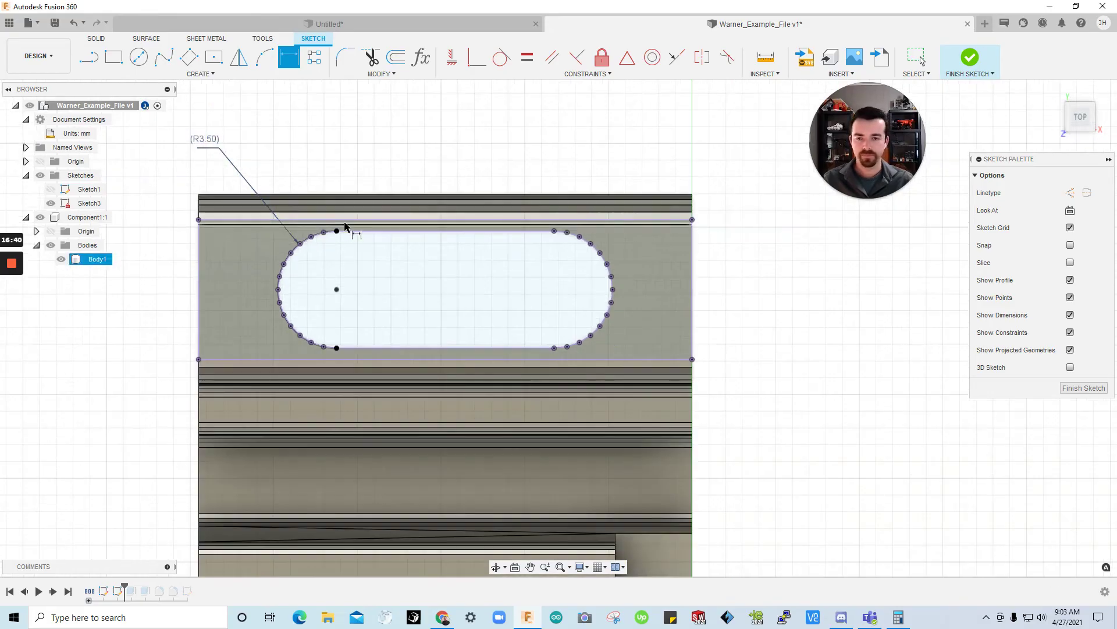
scroll(414, 190, up, 2)
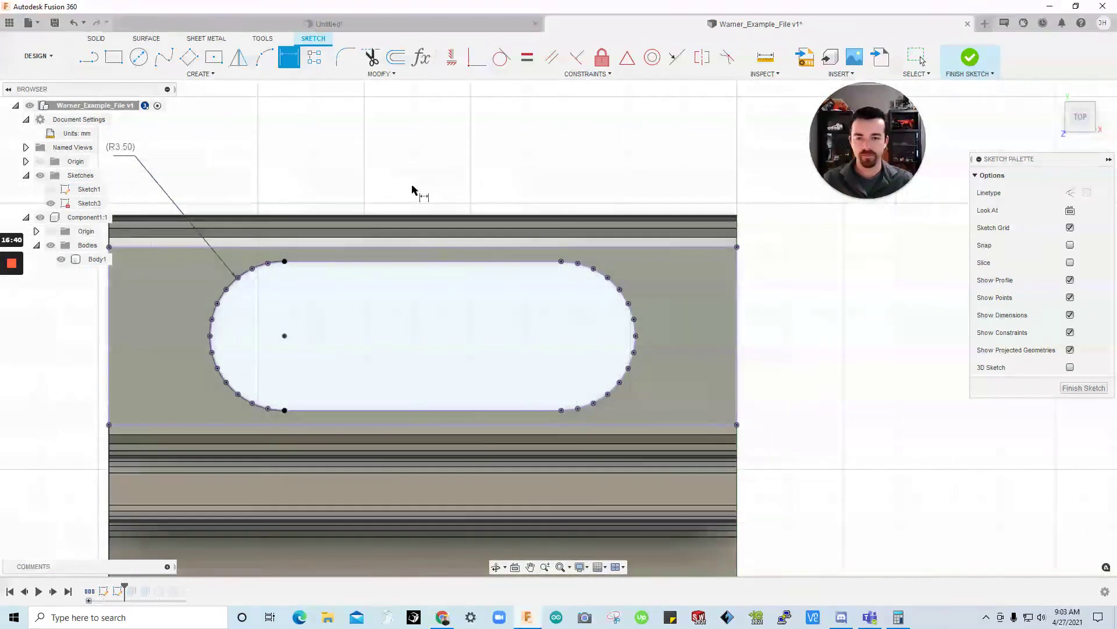
click(420, 267)
click(416, 125)
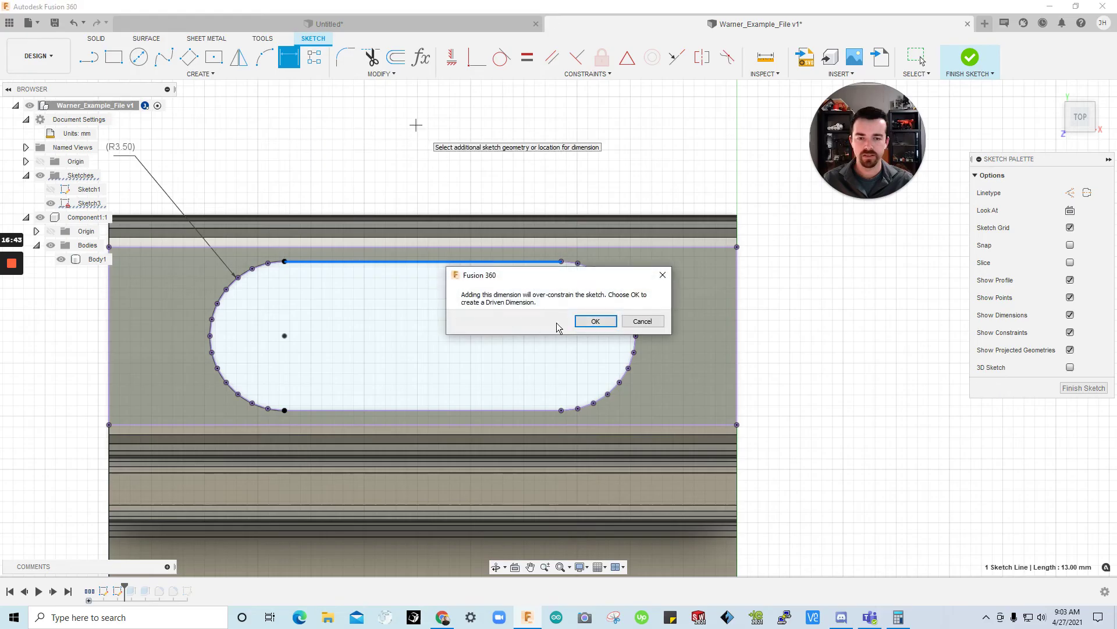
click(579, 324)
Step: Capture a screenshot of the dimensioned slot and finish the reference sketch
scroll(571, 150, down, 2)
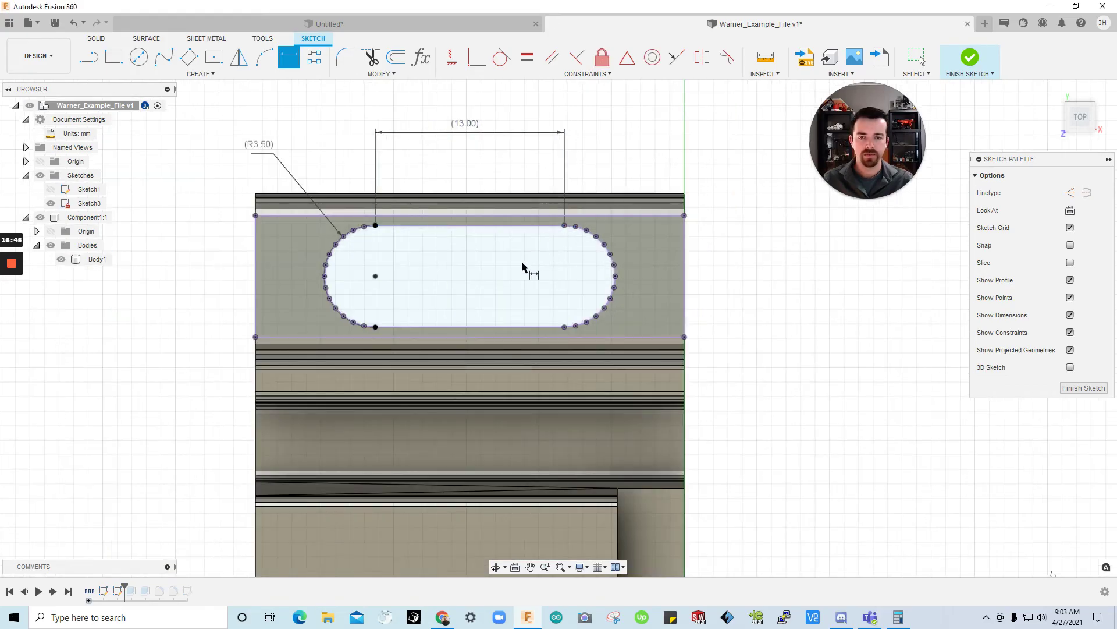
key(super+shift+s)
mouse_move(790, 345)
mouse_down()
mouse_move(229, 131)
mouse_move(195, 101)
mouse_up()
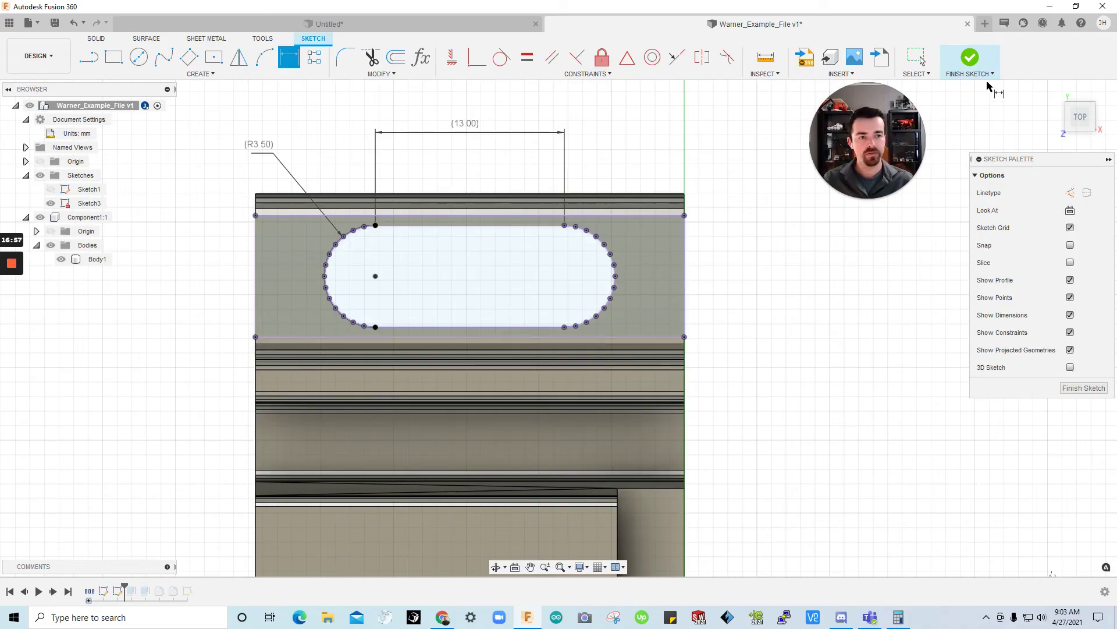
click(971, 61)
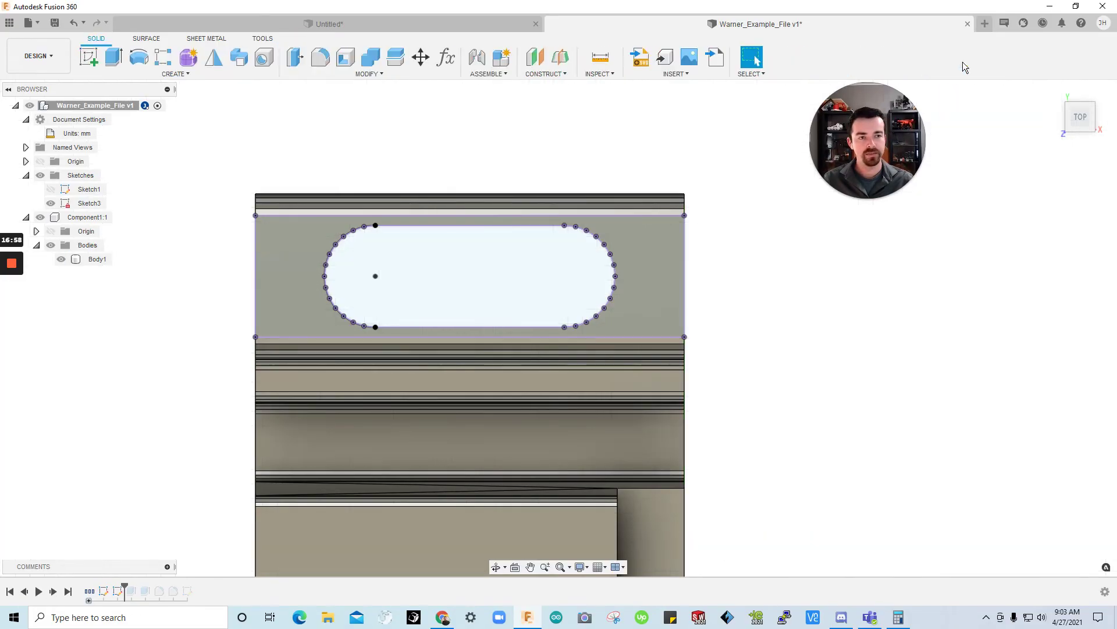
Step: Roll the timeline forward to restore all later features and toggle Sketch3's visibility
click(53, 590)
click(53, 590)
click(54, 590)
click(54, 591)
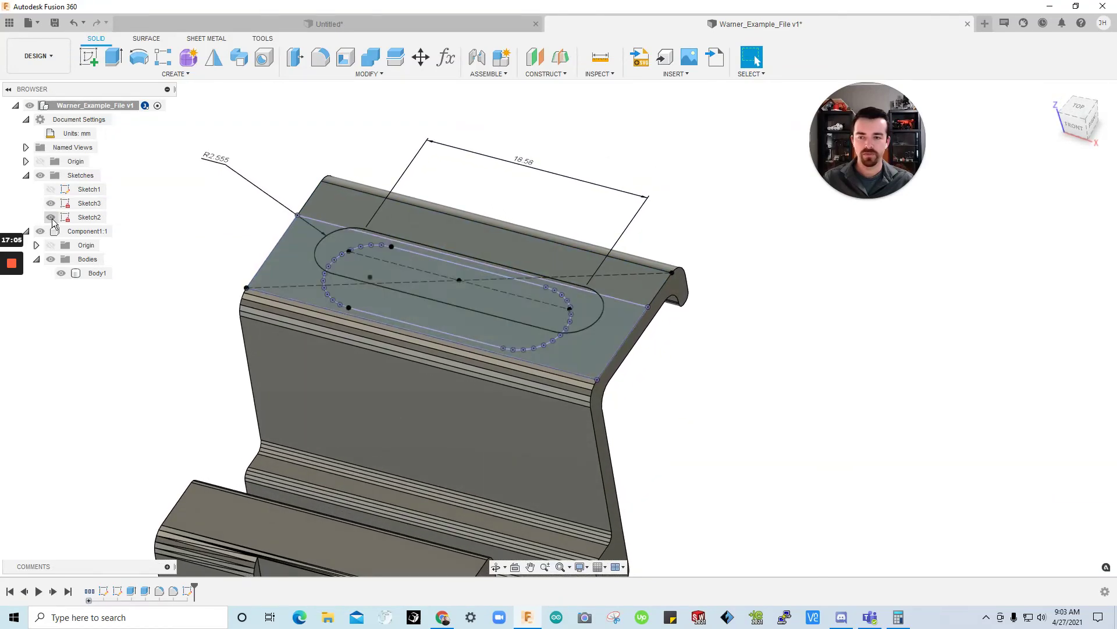
click(70, 217)
click(48, 204)
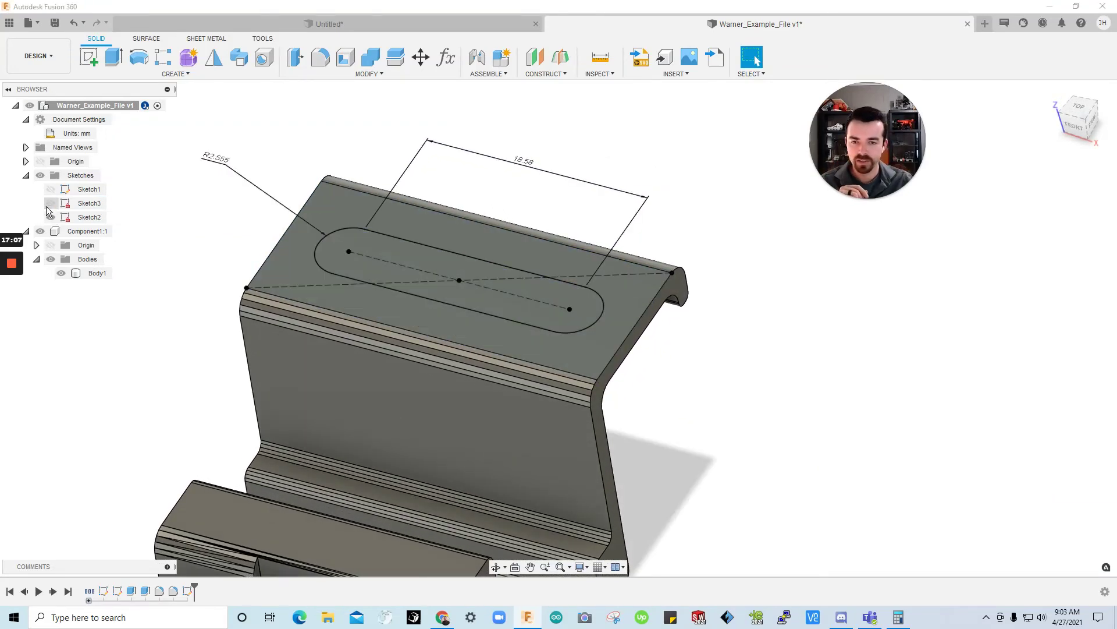
click(49, 205)
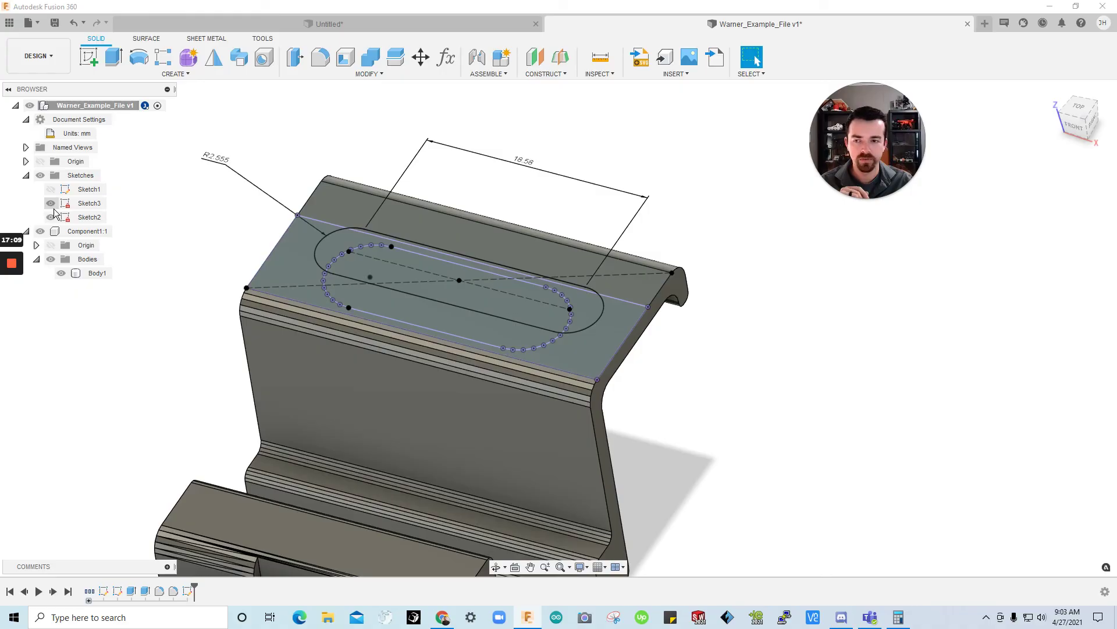
Step: Show Sketch3's R3.50 and 13.00 dimensions and move the R3.50 label clear of the model
right_click(67, 207)
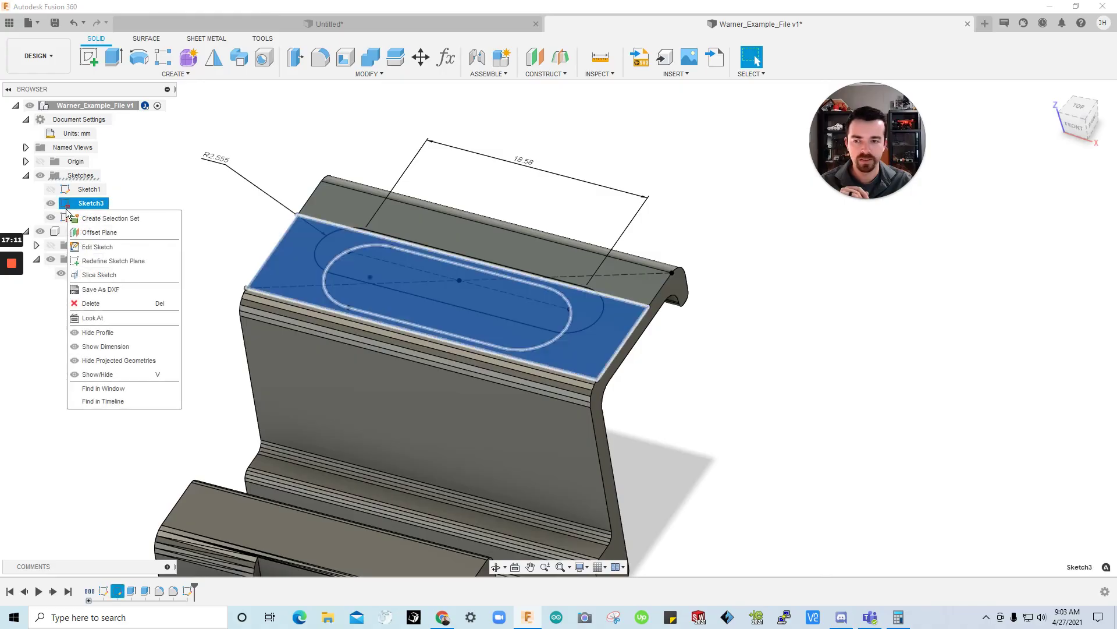
click(103, 348)
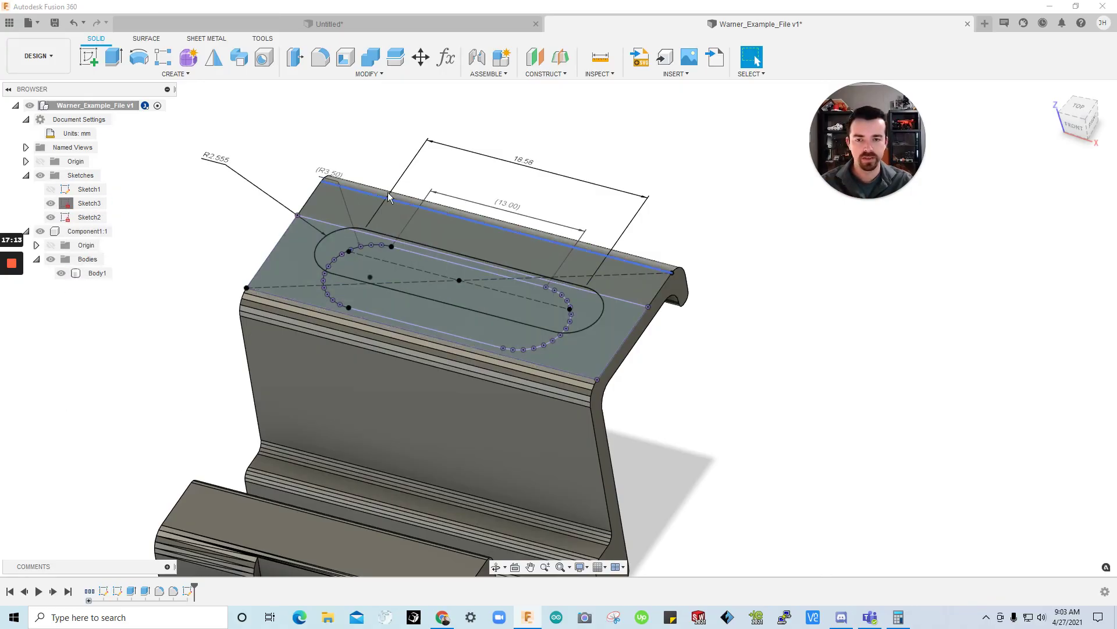
scroll(448, 266, down, 1)
scroll(396, 215, up, 3)
mouse_move(393, 233)
shift+middle_down()
mouse_move(261, 219)
mouse_move(259, 263)
mouse_move(257, 233)
shift+middle_up()
scroll(361, 226, down, 3)
drag(258, 232, 179, 186)
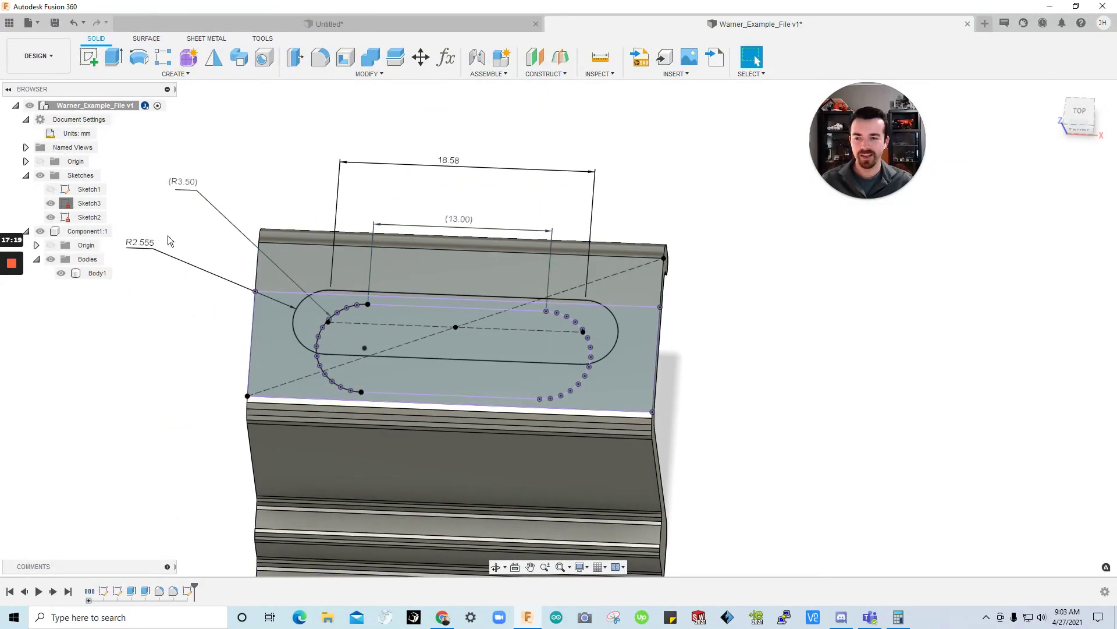
Step: Change Sketch2's slot radius from R2.555 to 3.5 mm and its length from 18.58 to 13 mm
scroll(231, 259, down, 2)
double_click(231, 259)
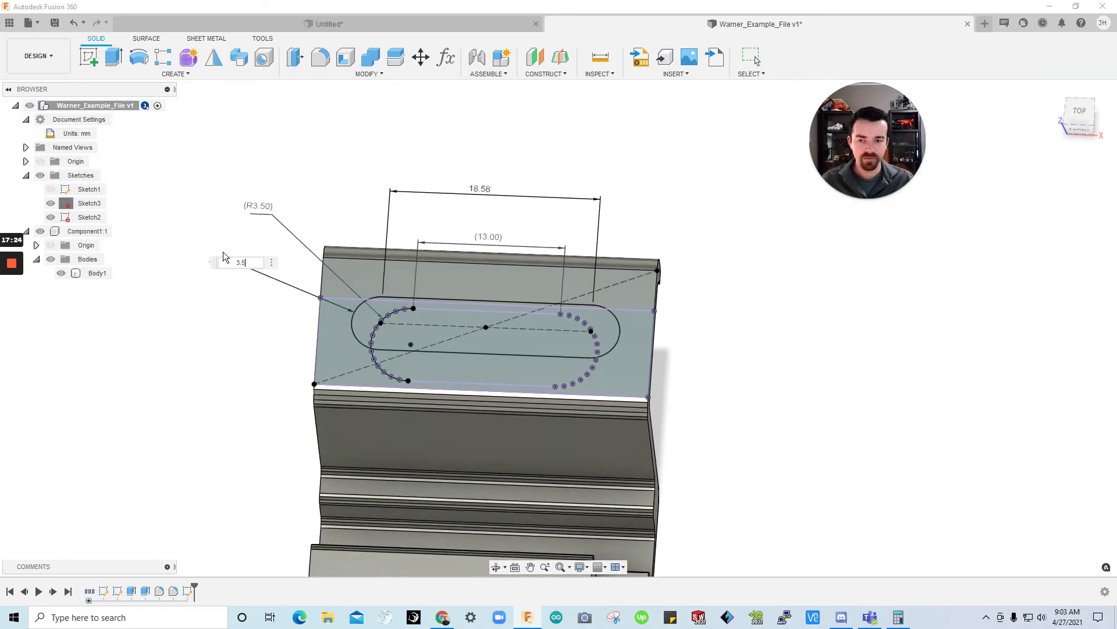
key(Return)
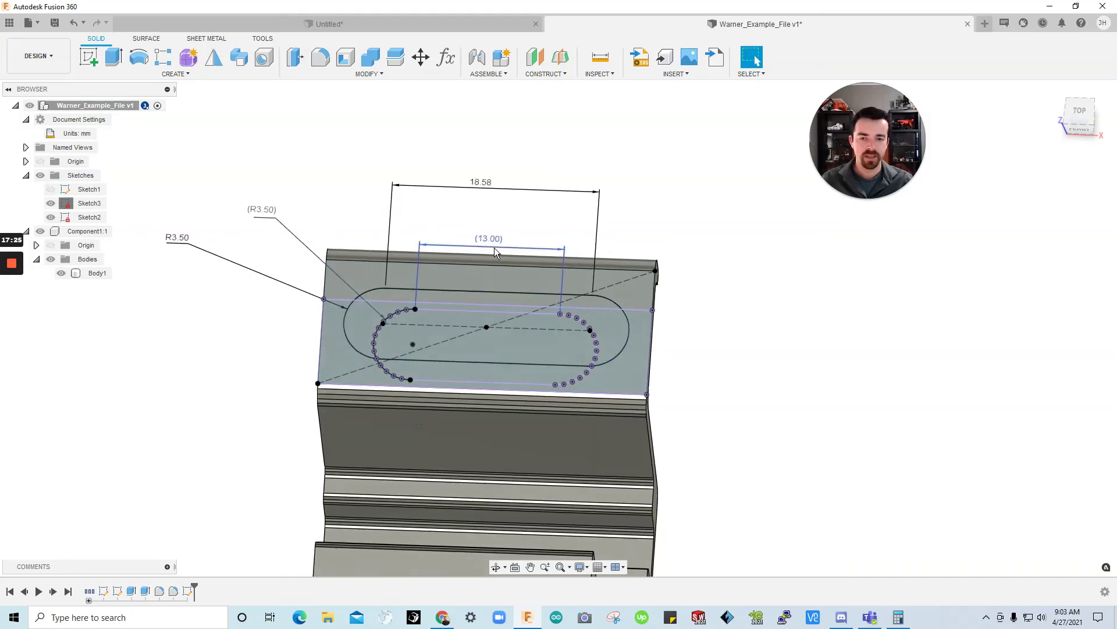
shift+middle_drag(491, 246, 492, 236)
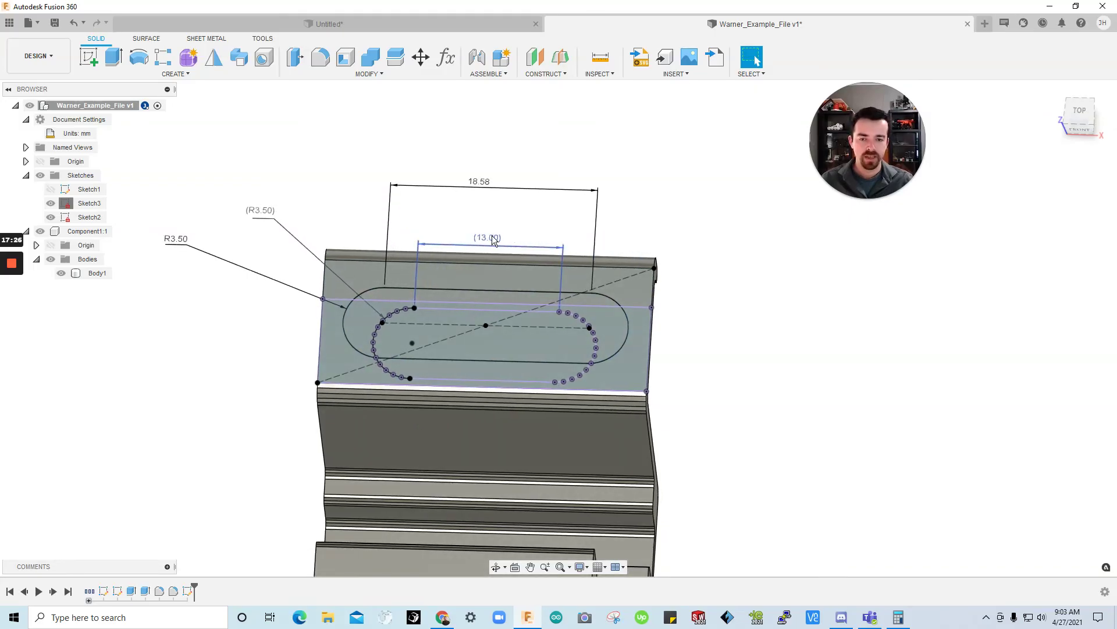
double_click(478, 183)
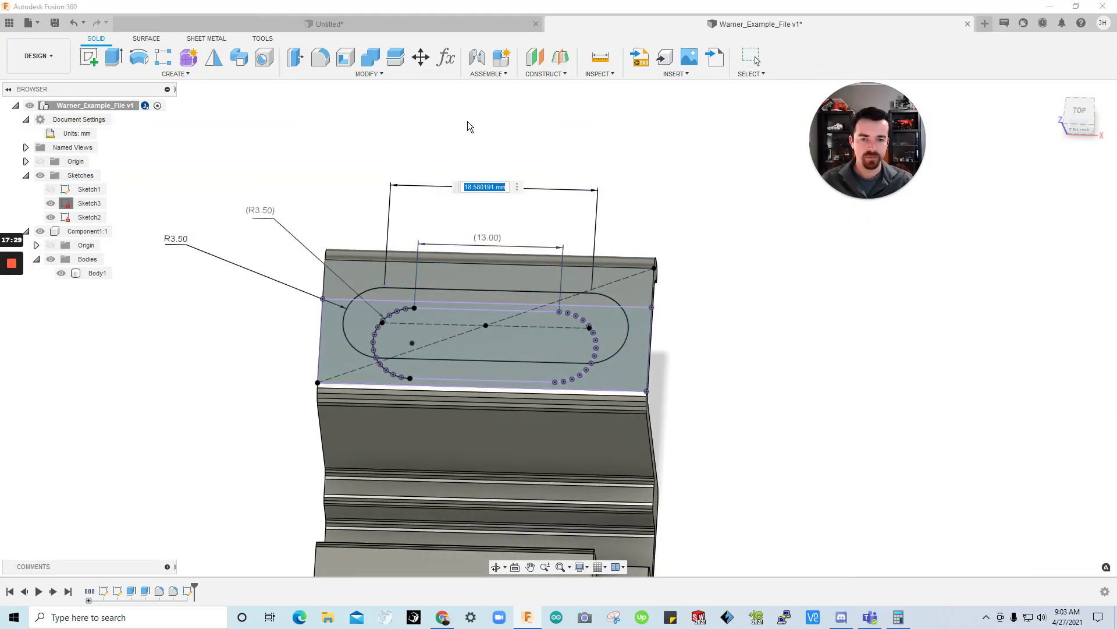
text(13)
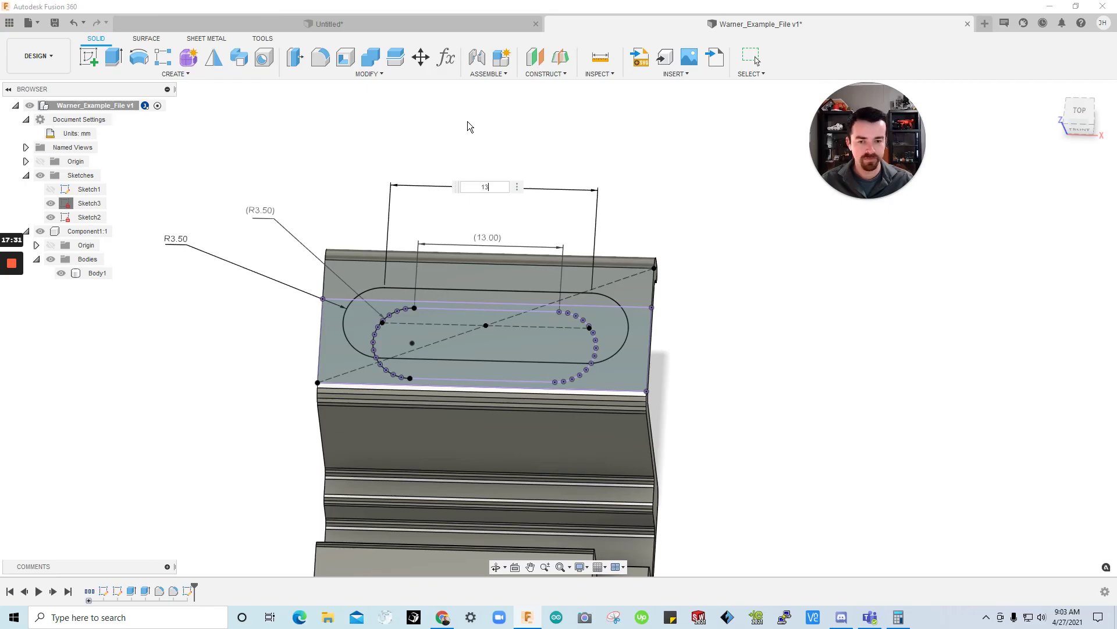
key(Return)
scroll(520, 337, up, 2)
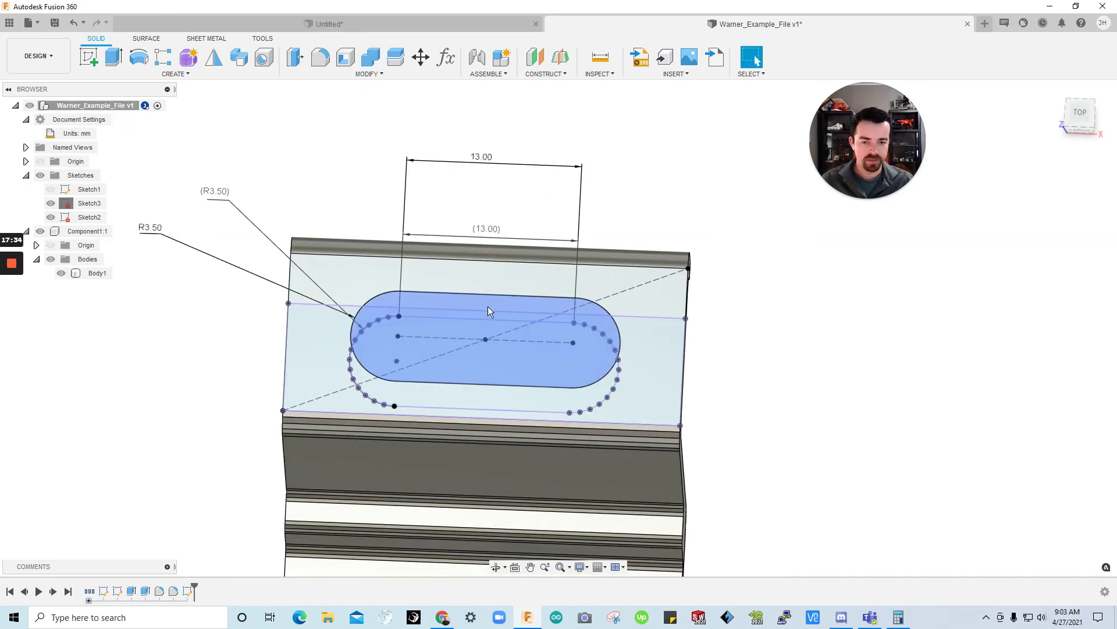
Step: Hide Sketch3 in the browser and rename it 'Reference to slot size'
click(51, 203)
click(93, 205)
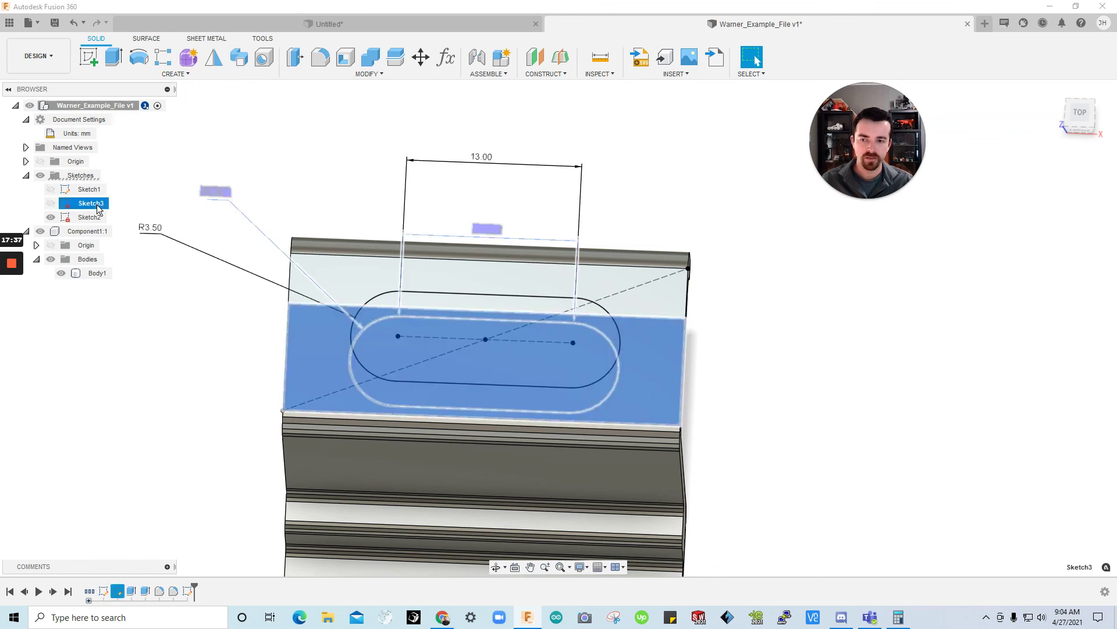
double_click(98, 204)
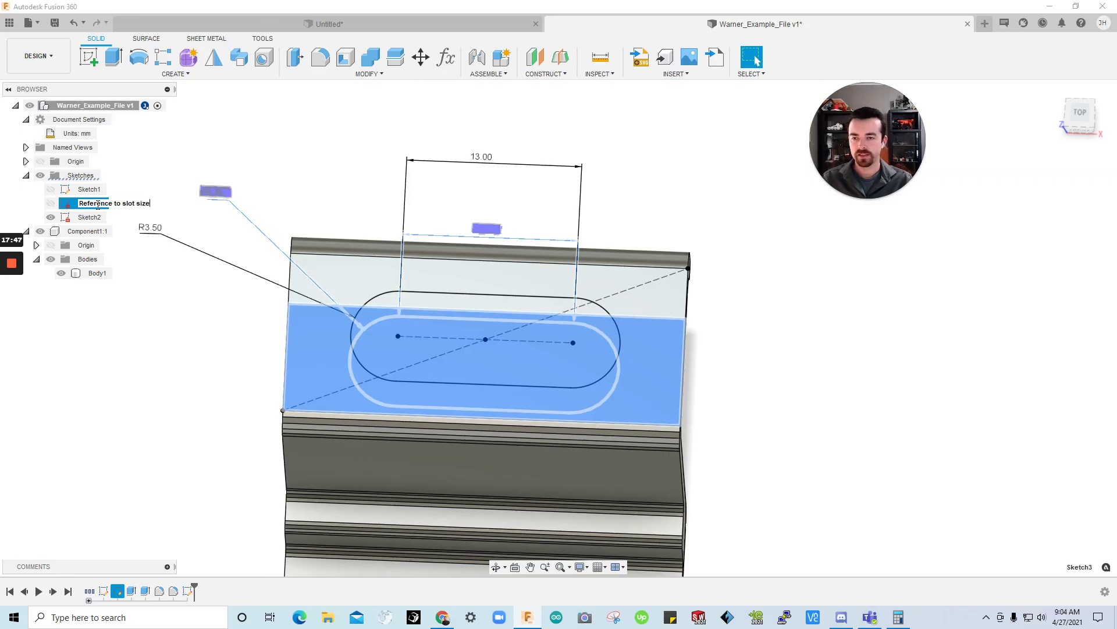
key(Return)
click(110, 263)
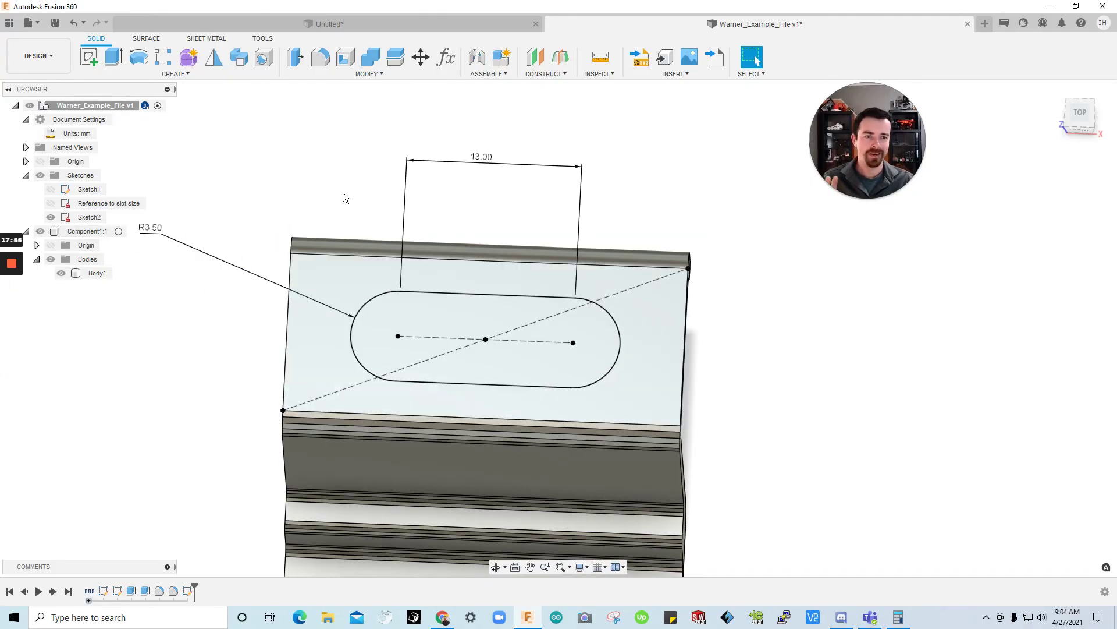
mouse_move(487, 267)
shift+middle_down()
mouse_move(560, 153)
mouse_move(264, 229)
mouse_move(718, 334)
mouse_move(378, 169)
mouse_move(95, 77)
shift+middle_up()
Step: Extrude Sketch2's slot profile downward as a 1.50 mm cut through the top arm
click(114, 56)
click(496, 265)
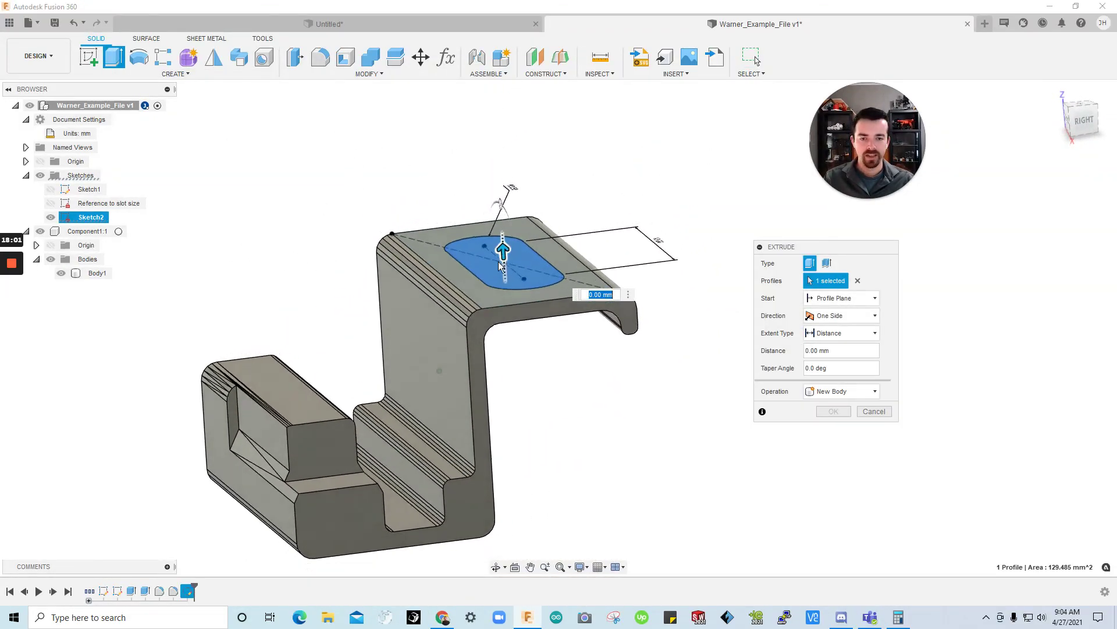
drag(503, 250, 511, 486)
shift+middle_drag(512, 487, 525, 225)
scroll(519, 218, up, 5)
drag(487, 193, 446, 308)
shift+middle_drag(523, 329, 727, 461)
click(829, 434)
Step: Hide Sketch2, show Sketch1, and inspect its 14 mm width dimension
scroll(547, 221, down, 4)
shift+middle_drag(791, 454, 432, 273)
click(52, 216)
click(51, 217)
click(51, 217)
click(51, 189)
mouse_move(451, 180)
shift+middle_down()
mouse_move(539, 149)
mouse_move(563, 240)
shift+middle_up()
double_click(539, 149)
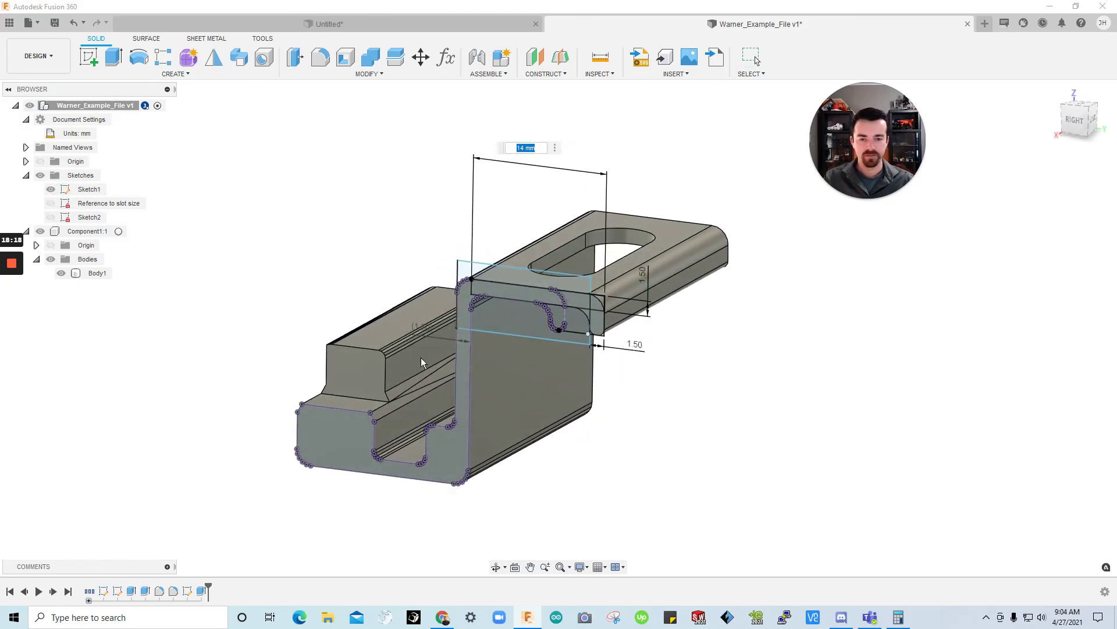
Step: Hide Sketch1's hook profile and its dimensions
click(50, 189)
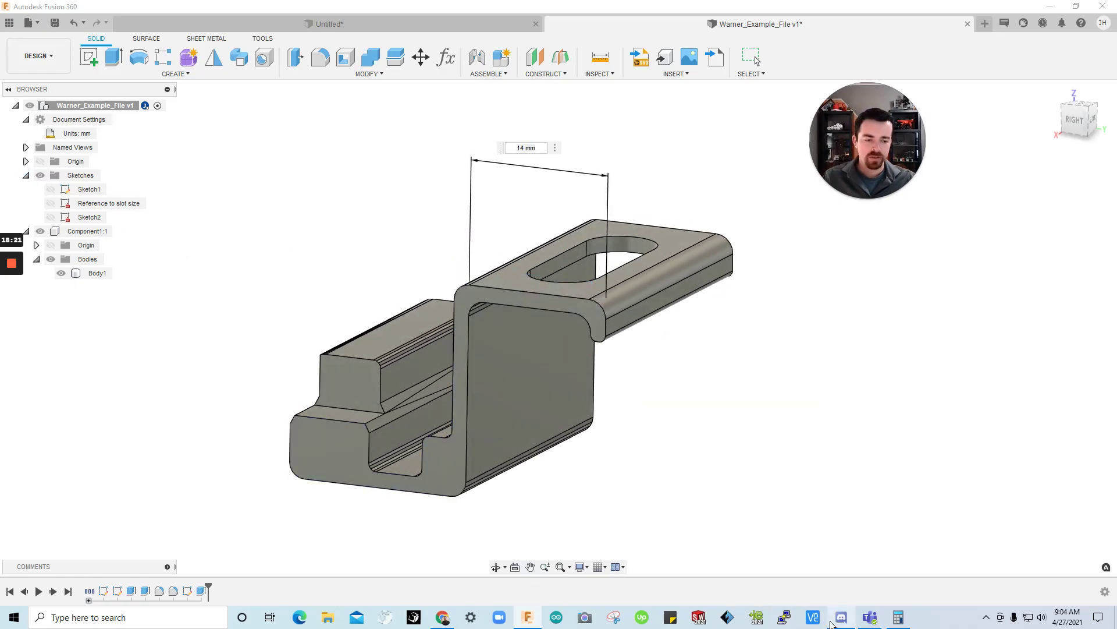
mouse_move(832, 624)
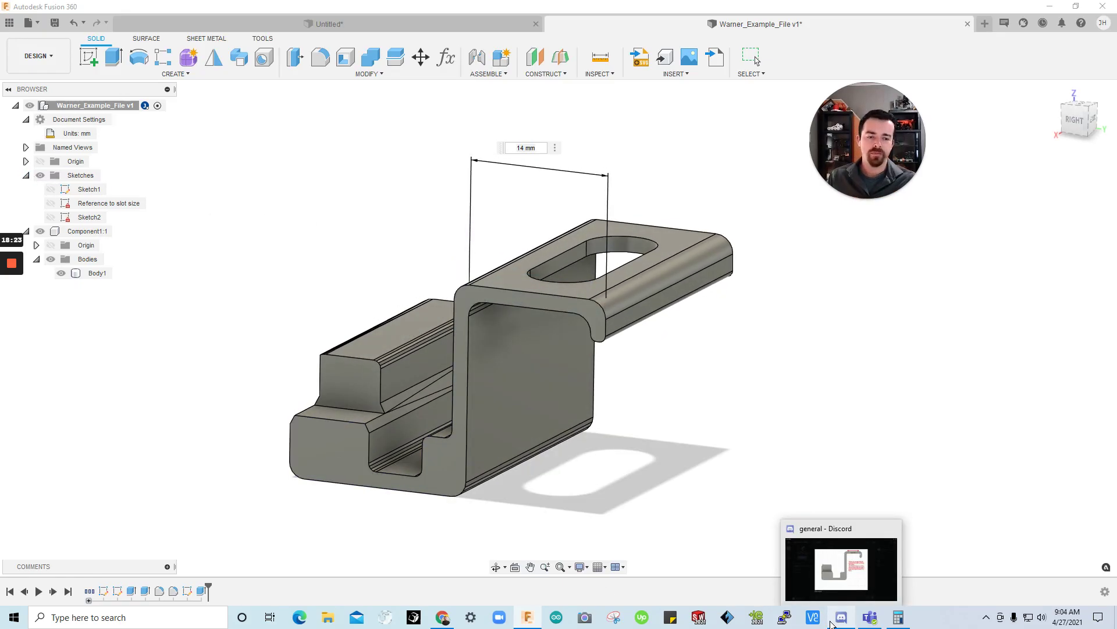